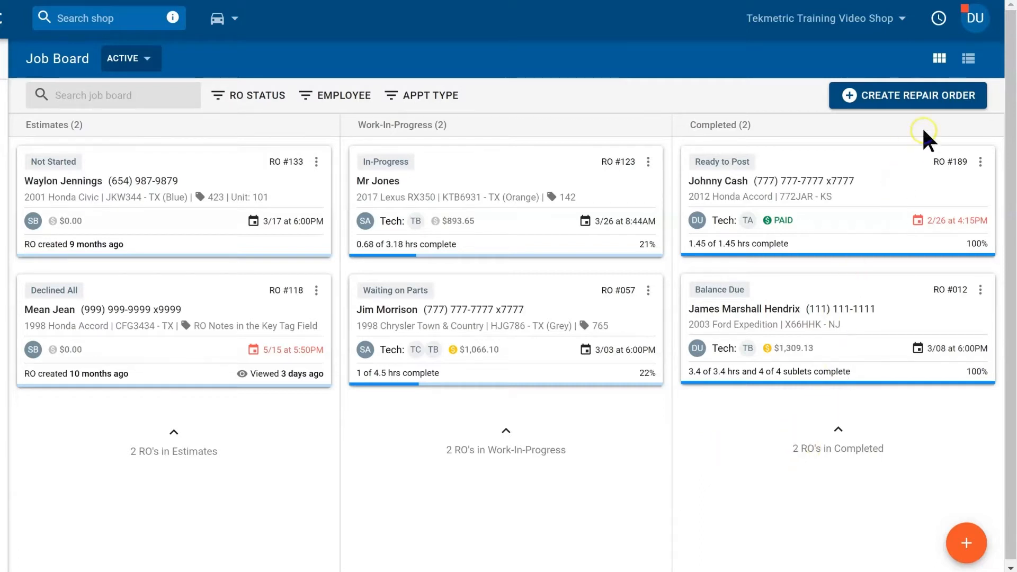
# Step: Start a new repair order and open the Add Customer form, keeping customer type Person
pyautogui.click(928, 100)
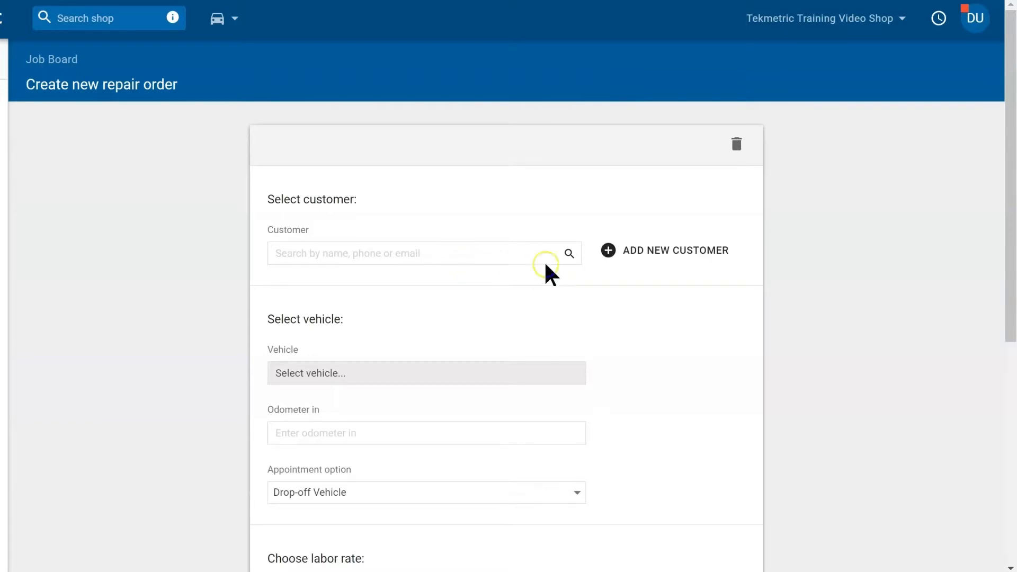
pyautogui.click(669, 259)
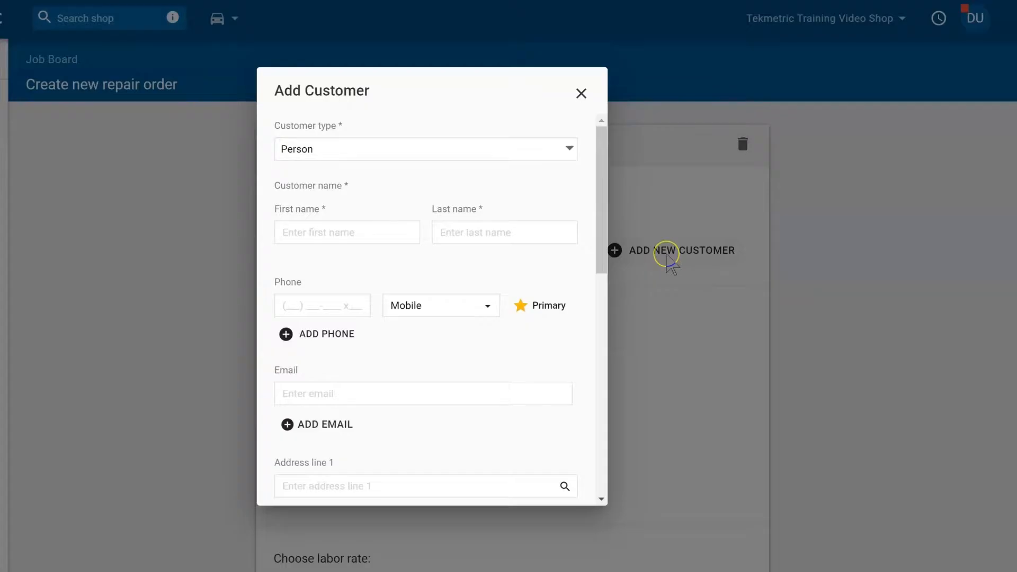
pyautogui.click(653, 138)
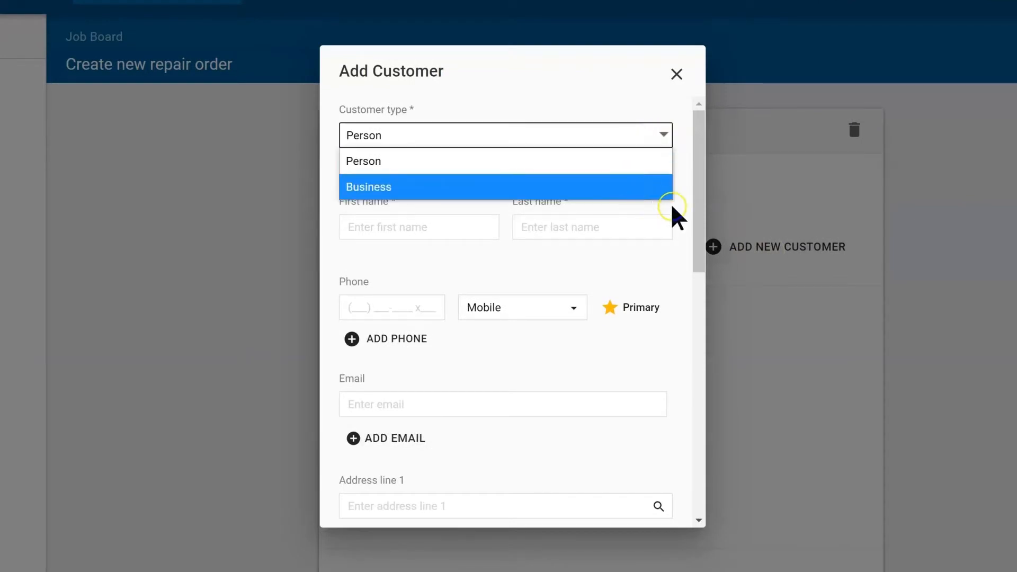
pyautogui.click(674, 208)
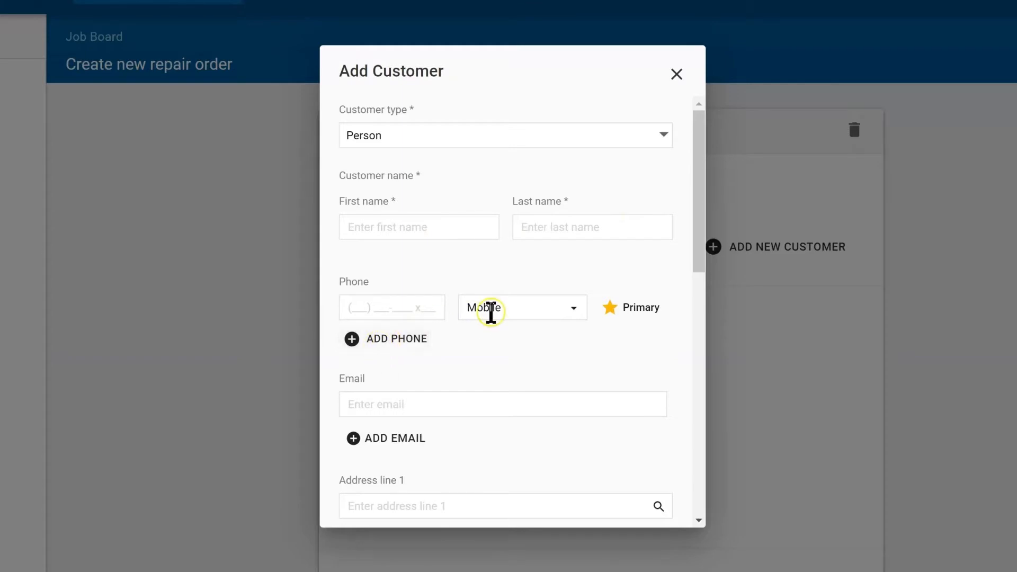
# Step: Review the phone type options and remaining customer fields, then cancel without adding a customer
pyautogui.click(534, 312)
pyautogui.press('BackSpace')
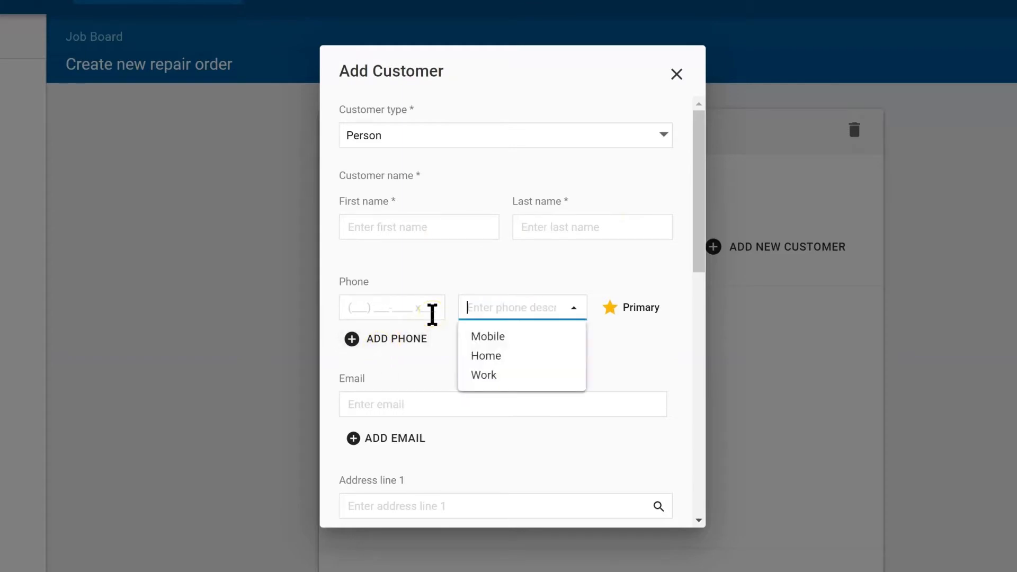
pyautogui.scroll(-3, 509, 447)
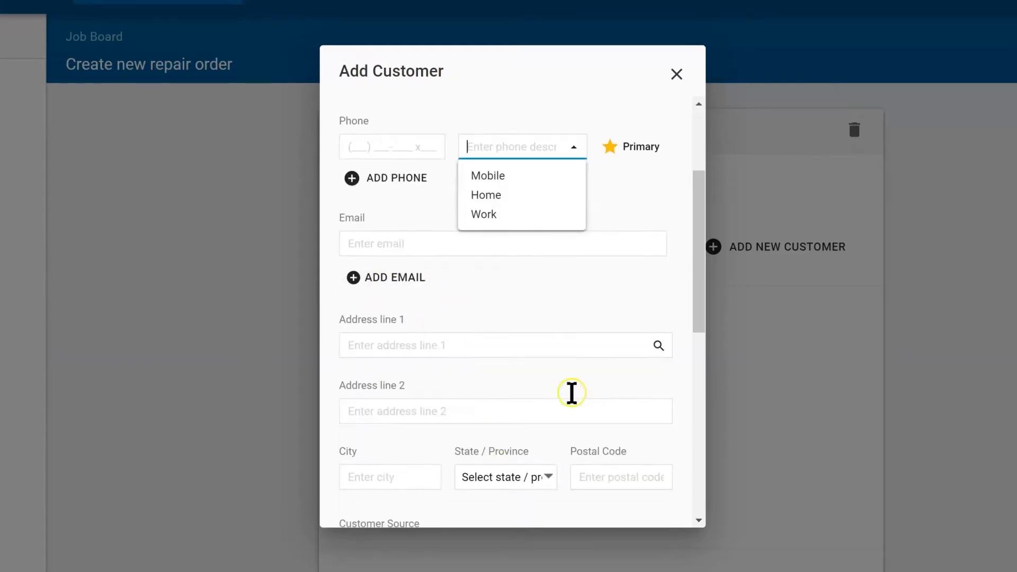
pyautogui.scroll(-3, 609, 368)
pyautogui.scroll(-3, 609, 366)
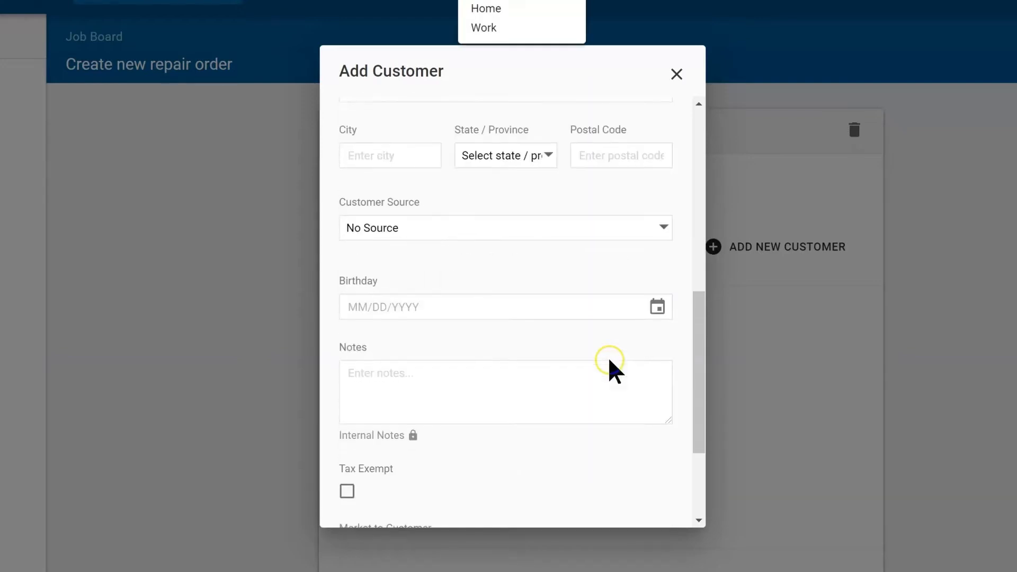
pyautogui.scroll(-3, 537, 385)
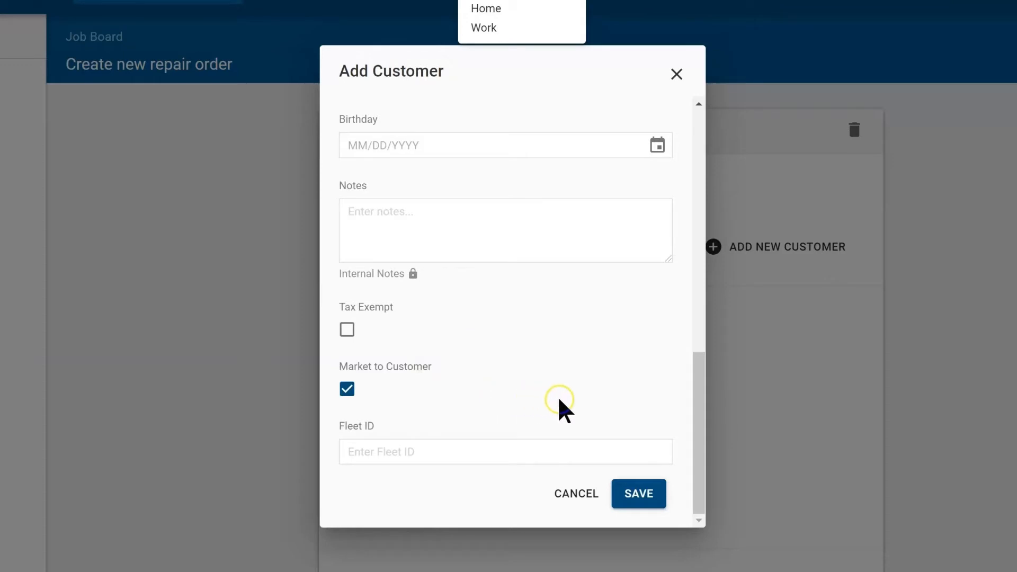
pyautogui.click(568, 493)
# Step: Search the customer by name and select the existing match, then dismiss the Add Vehicle form
pyautogui.click(598, 248)
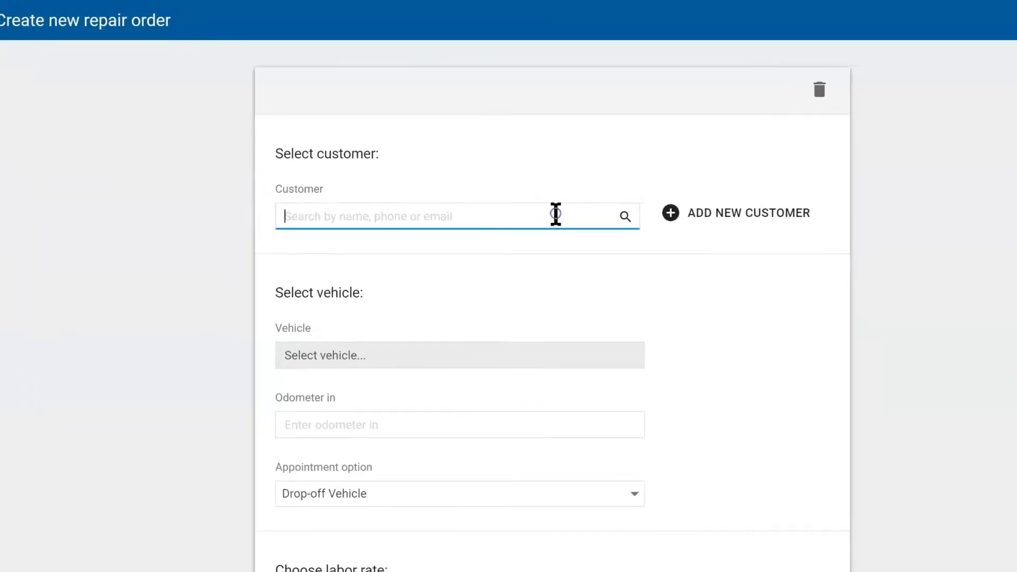
pyautogui.write('frank')
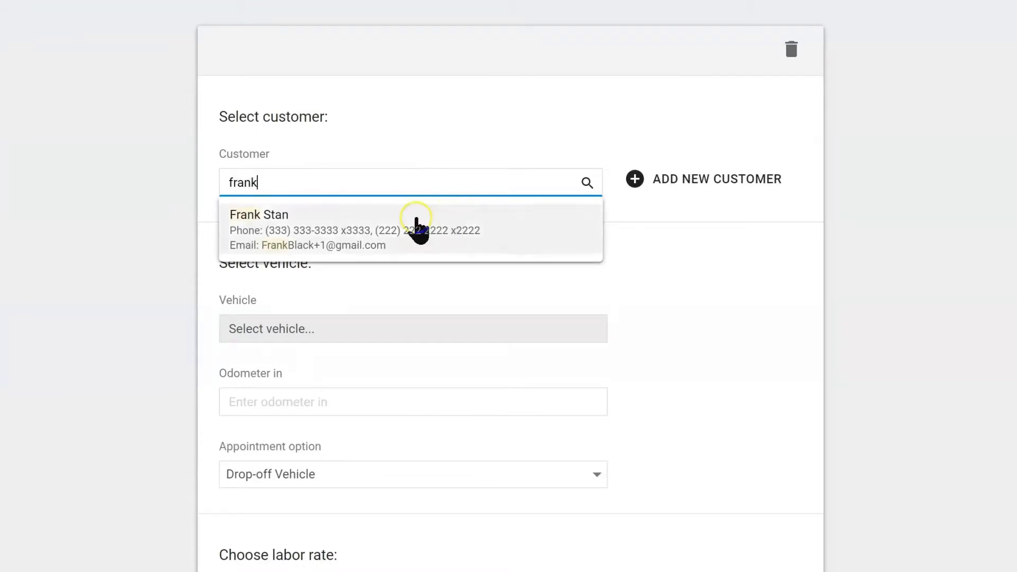
pyautogui.click(297, 244)
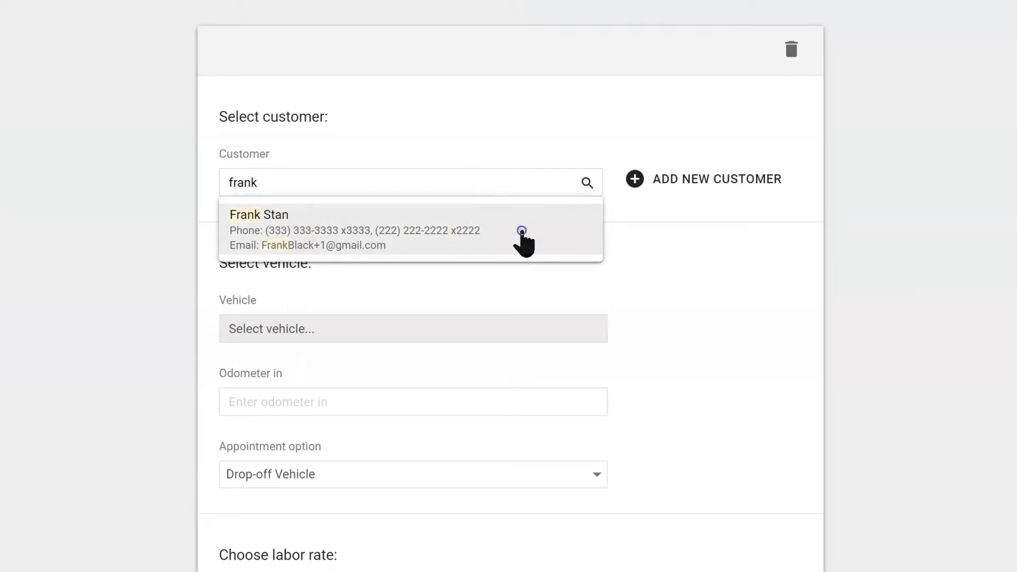
pyautogui.click(525, 235)
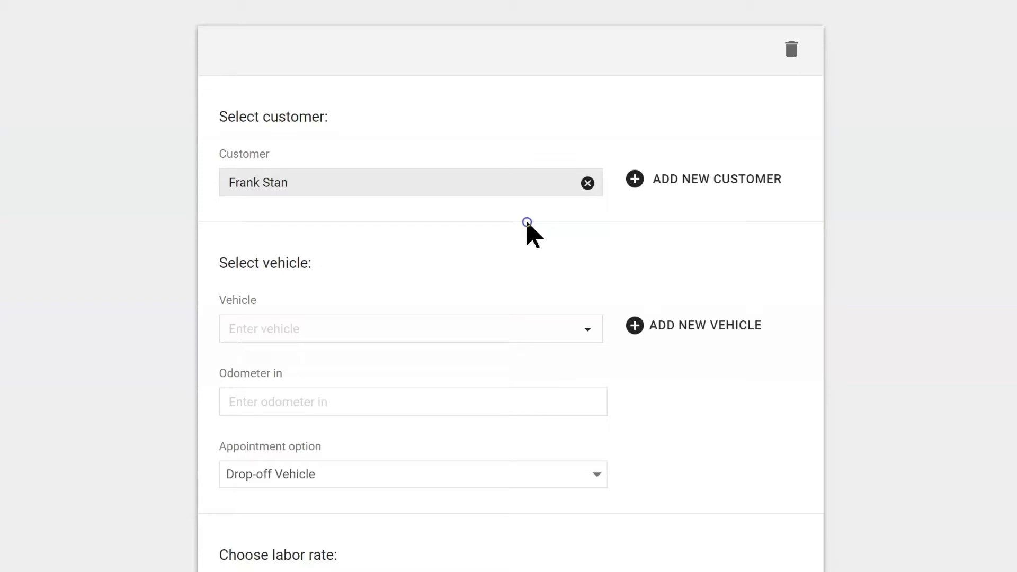
pyautogui.click(668, 325)
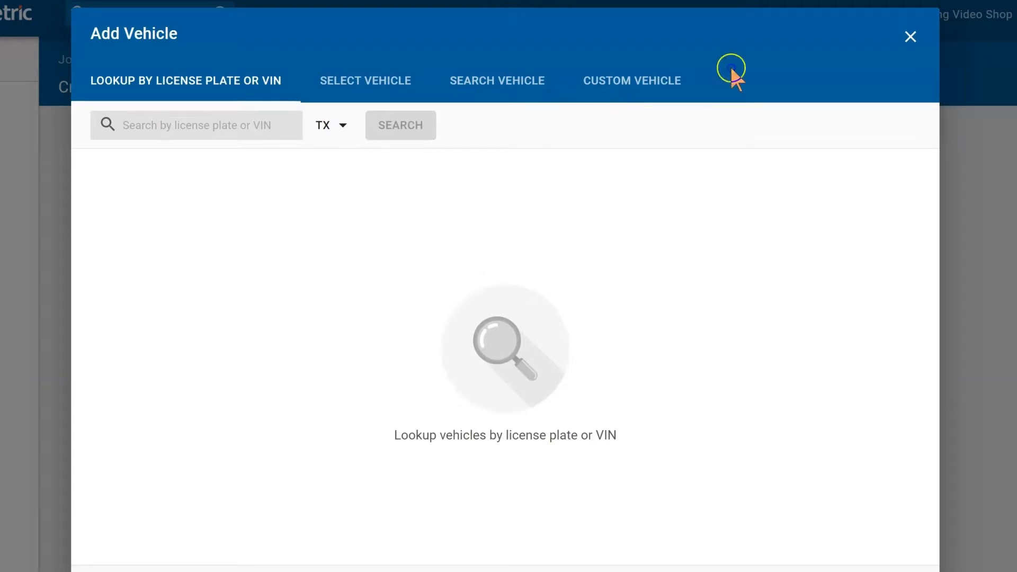
pyautogui.click(910, 37)
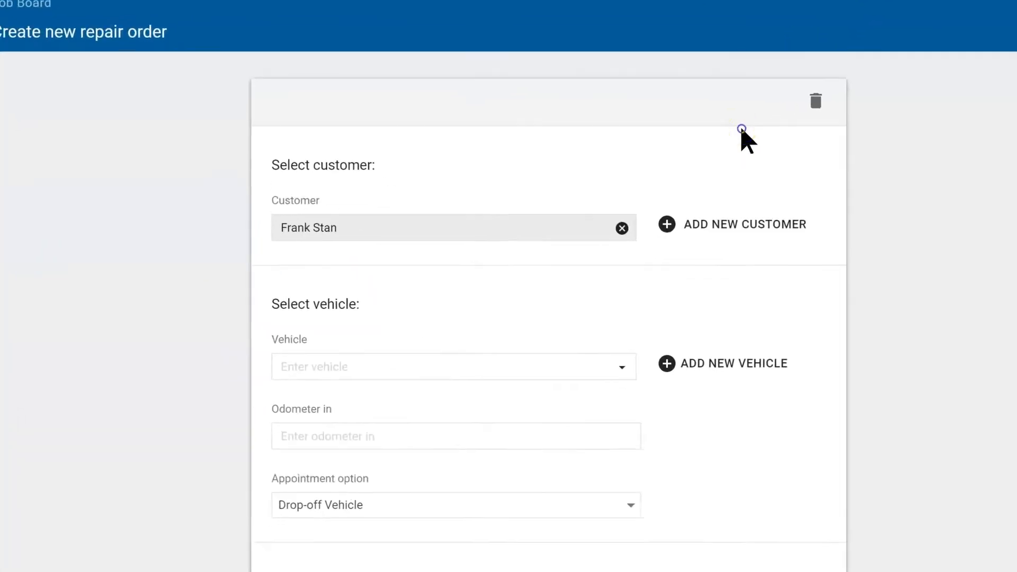
# Step: Select the customer's 2011 Honda Element EX as the repair order vehicle
pyautogui.click(586, 331)
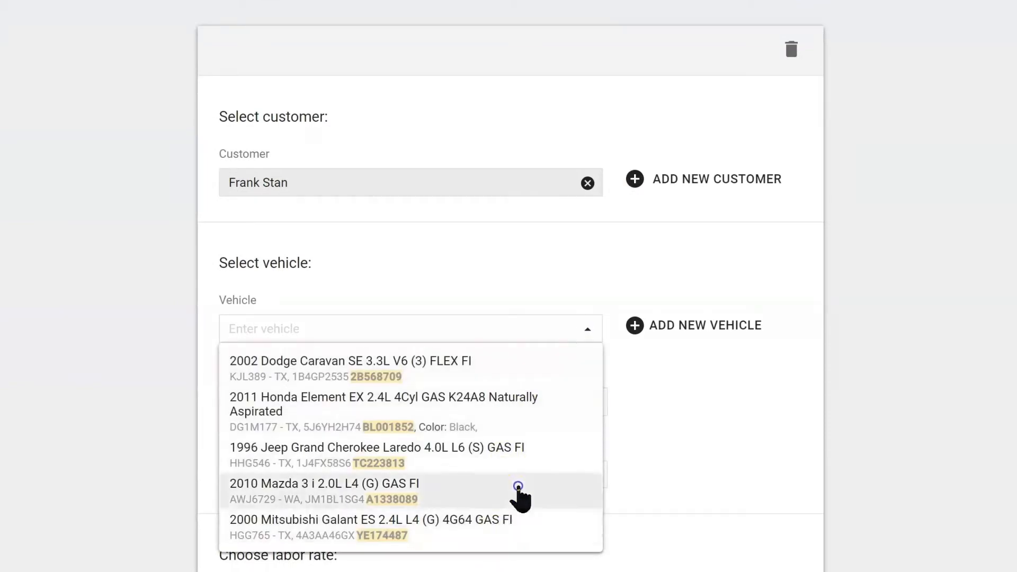
pyautogui.click(432, 409)
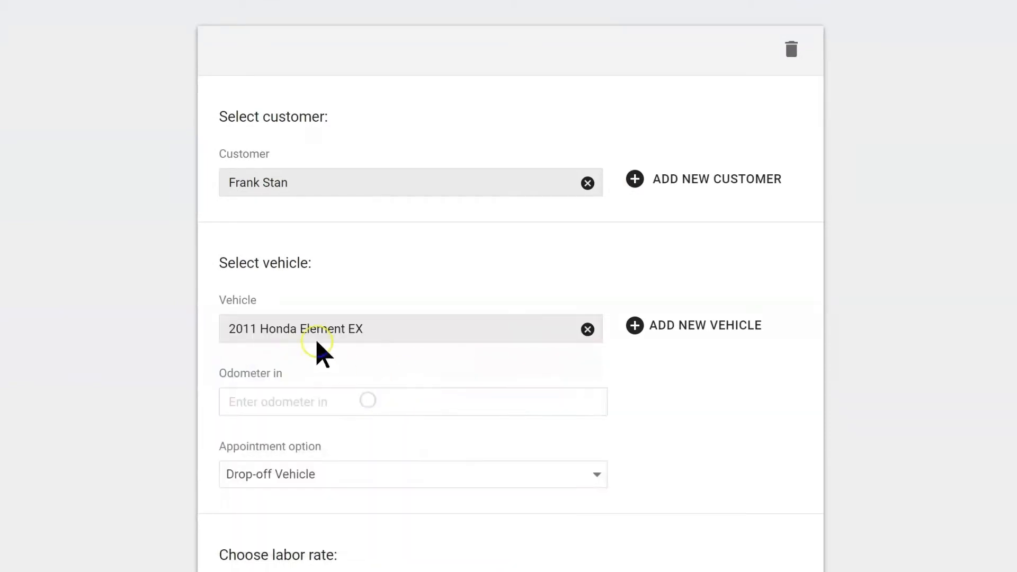
pyautogui.scroll(-2, 299, 363)
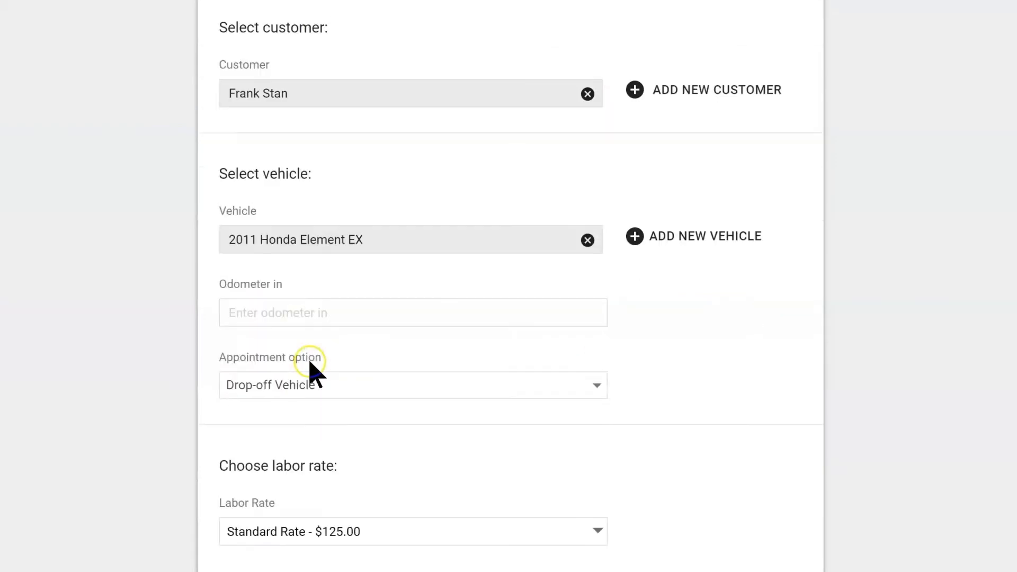
pyautogui.scroll(-7, 416, 249)
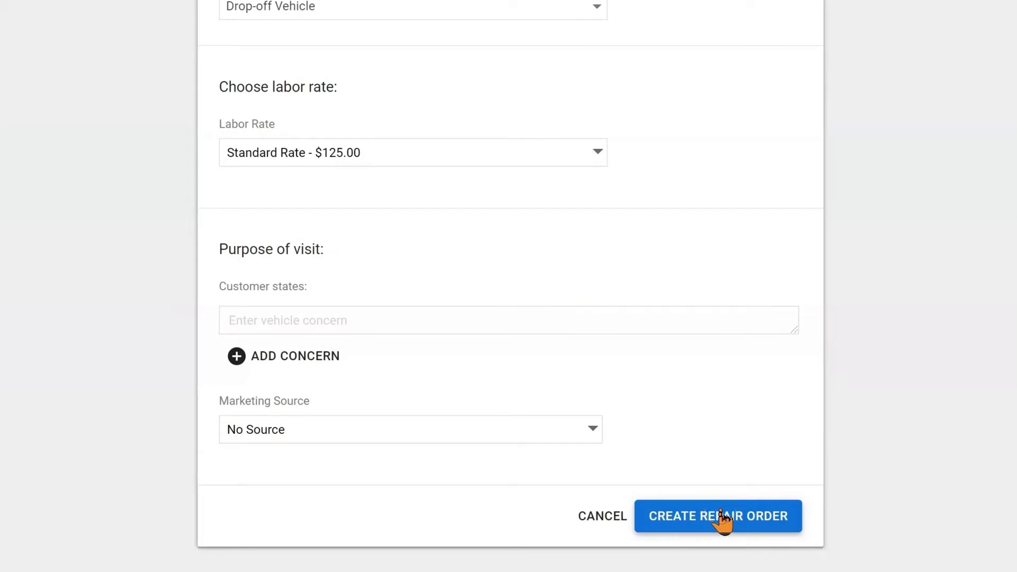
pyautogui.scroll(5, 724, 522)
# Step: Enter odometer 98765, set appointment to Stay With Vehicle, and keep Standard Rate labor
pyautogui.click(460, 196)
pyautogui.write('98765')
pyautogui.click(513, 289)
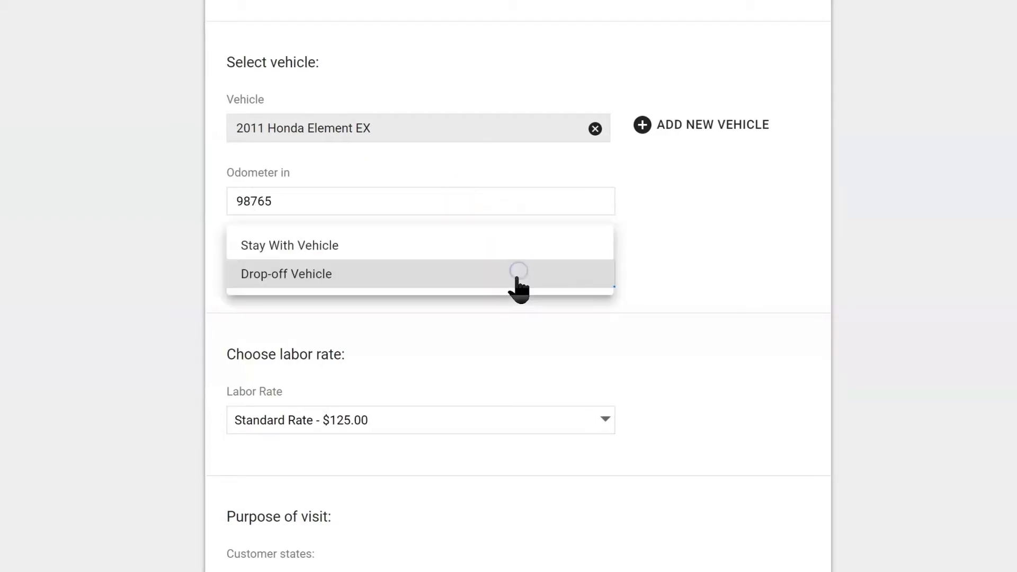
pyautogui.click(406, 248)
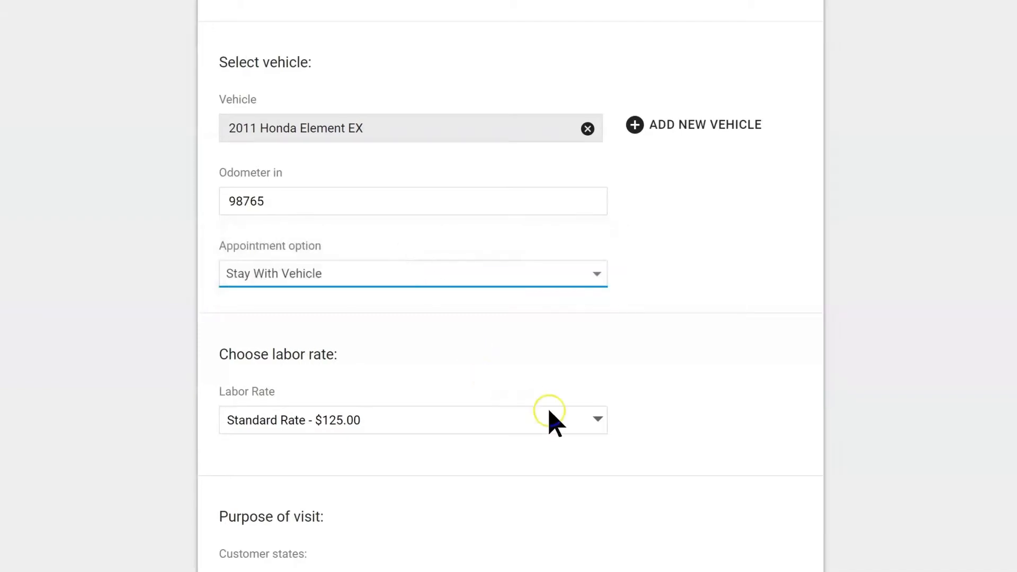
pyautogui.scroll(-2, 530, 424)
pyautogui.click(401, 340)
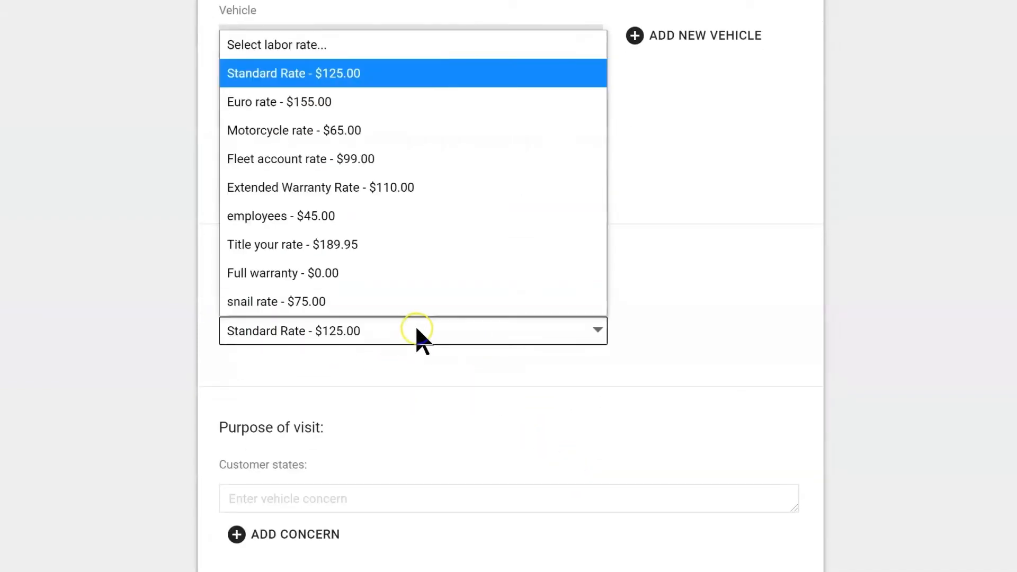
pyautogui.click(713, 383)
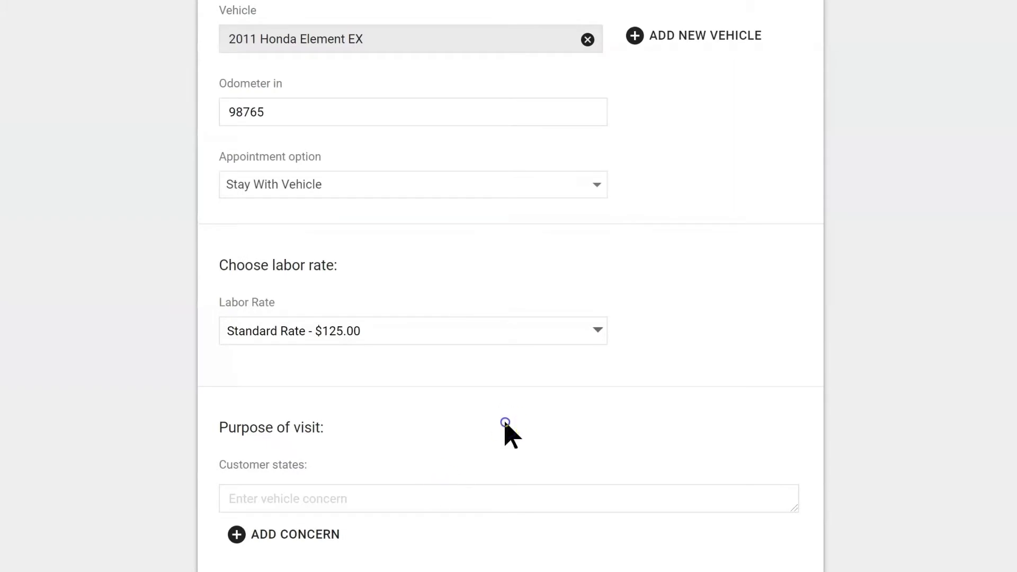
pyautogui.scroll(-3, 507, 427)
pyautogui.click(505, 326)
# Step: Enter concerns 'The check engine light' and 'noise driving over bump', correcting the spelling
pyautogui.write('T')
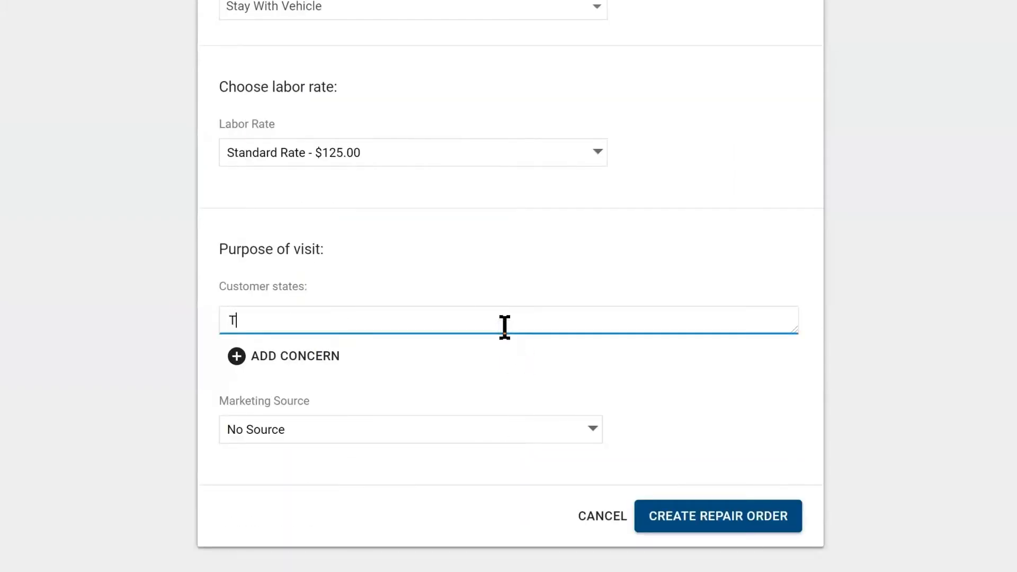
pyautogui.write('he check engi')
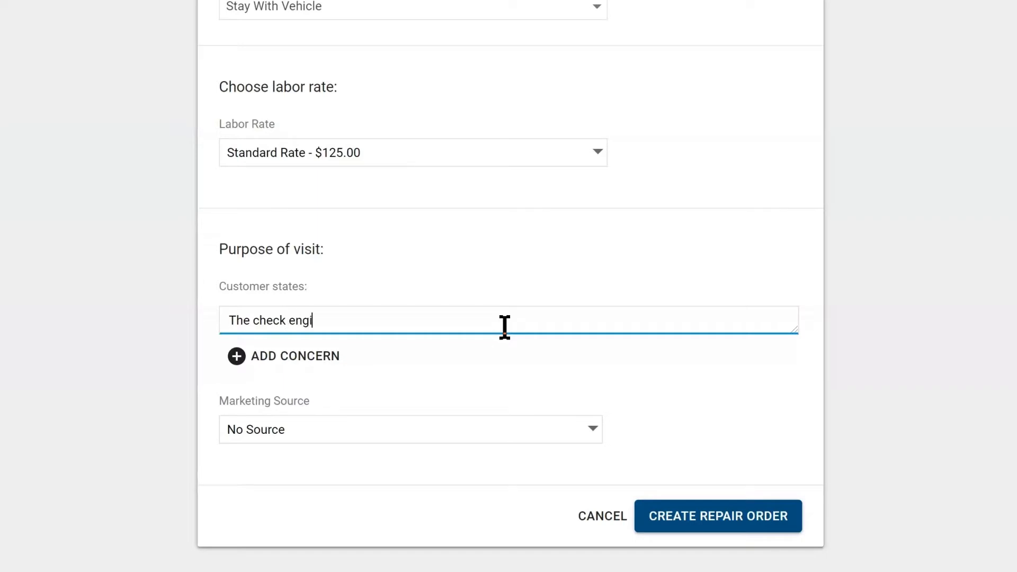
pyautogui.write('ne ')
pyautogui.write('ligt')
pyautogui.press('BackSpace')
pyautogui.write('ht')
pyautogui.click(280, 357)
pyautogui.click(291, 368)
pyautogui.write('noise drving')
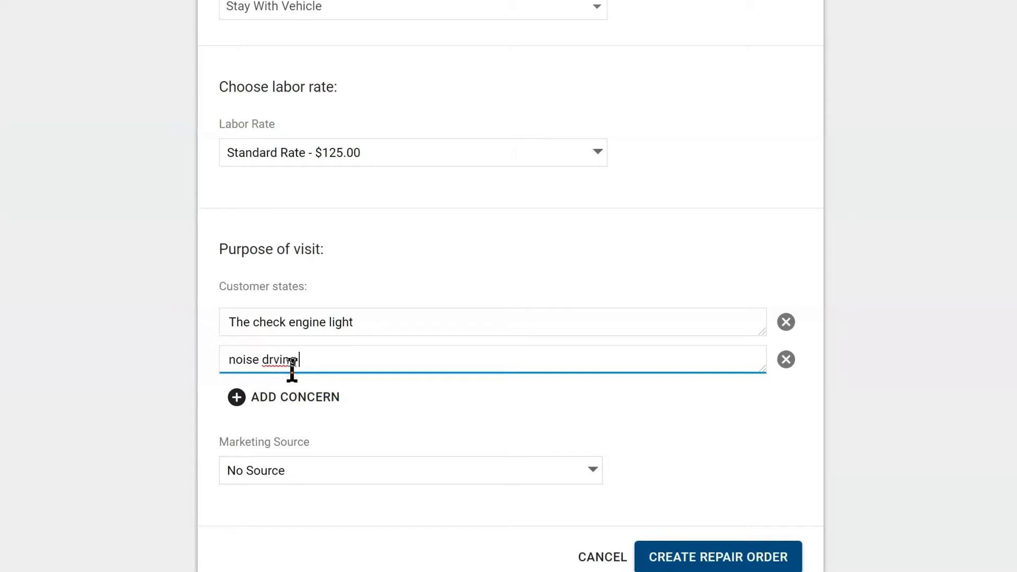
pyautogui.write(' over bumps')
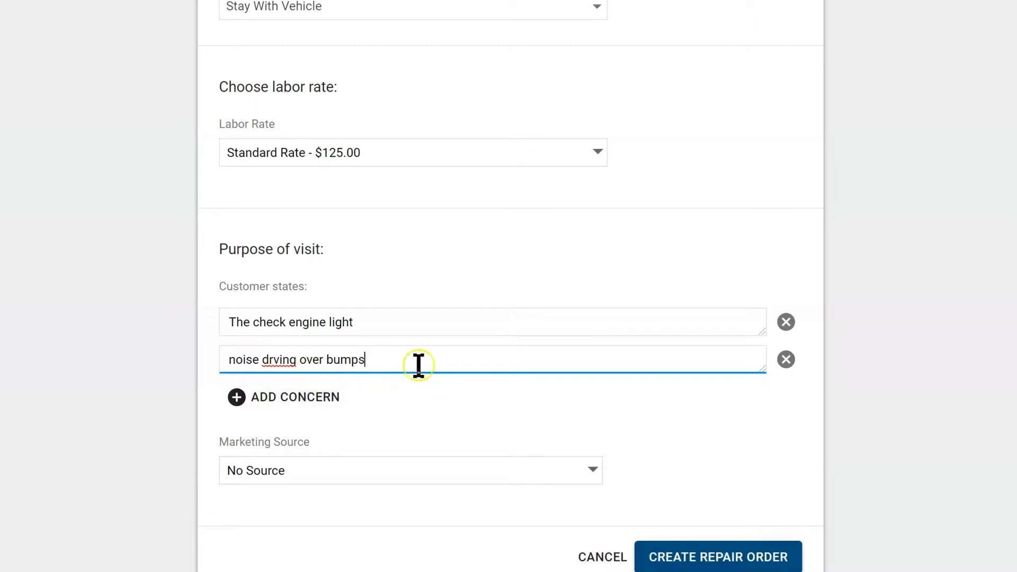
pyautogui.rightClick(281, 360)
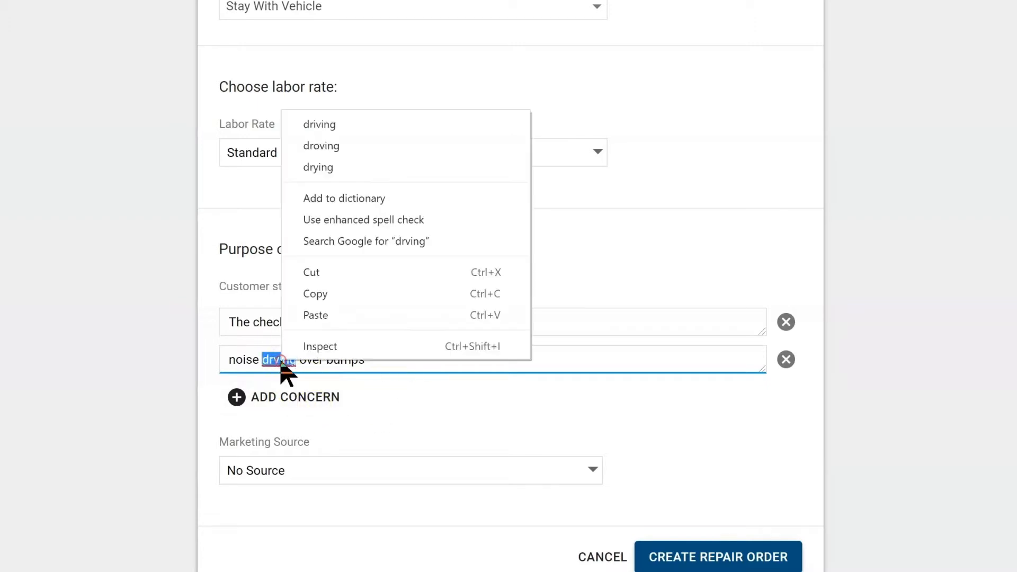
pyautogui.click(342, 126)
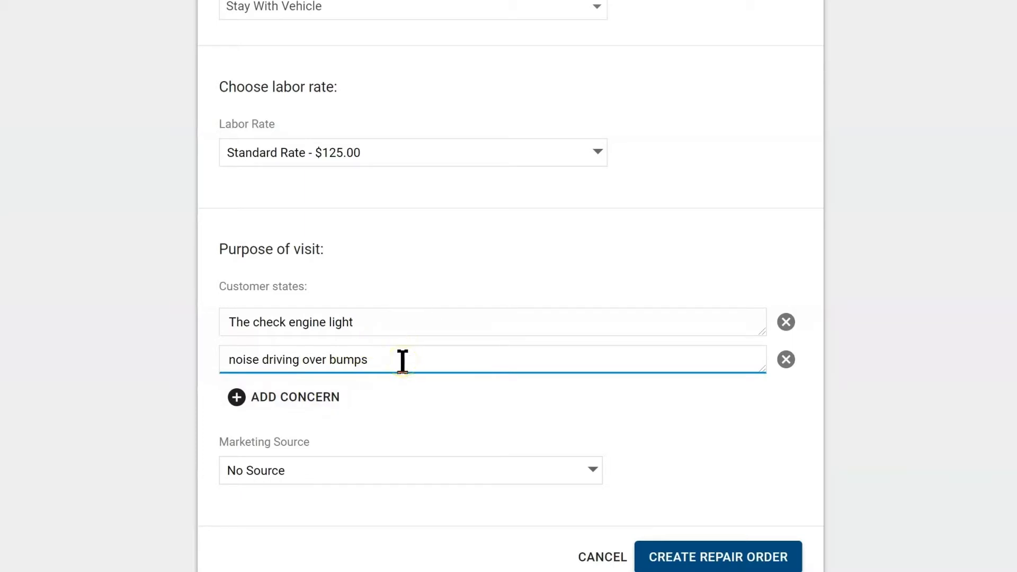
# Step: Remove the extra empty concern lines, leaving just the two concerns
pyautogui.click(317, 400)
pyautogui.click(304, 445)
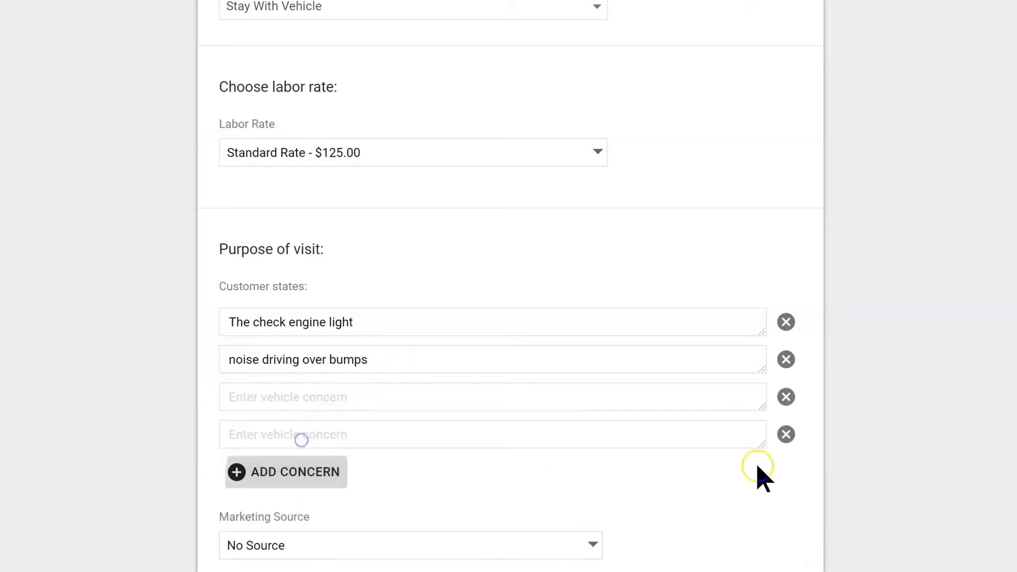
pyautogui.click(785, 435)
pyautogui.click(785, 398)
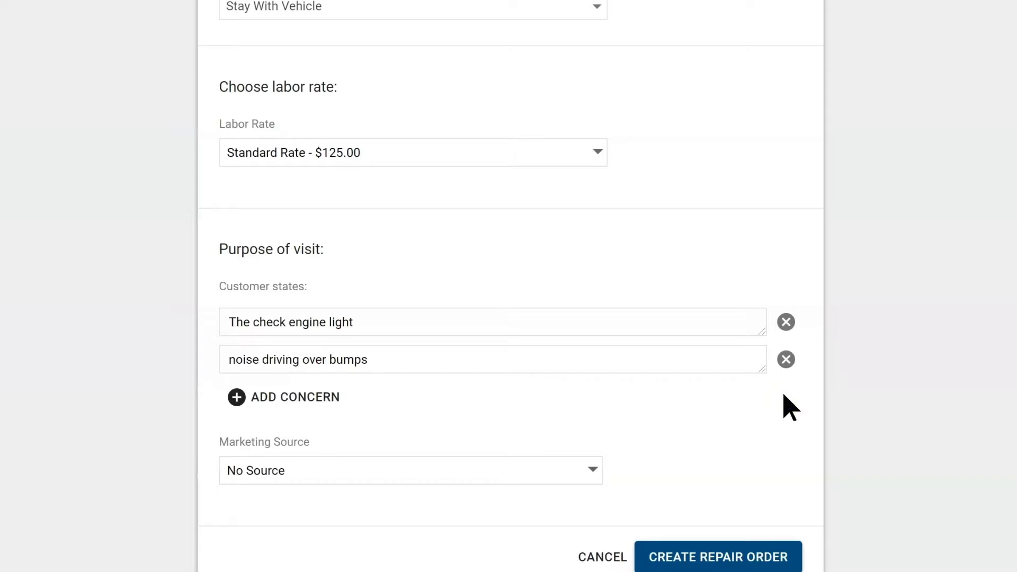
# Step: Set marketing source to Returning customer and create the repair order
pyautogui.click(588, 470)
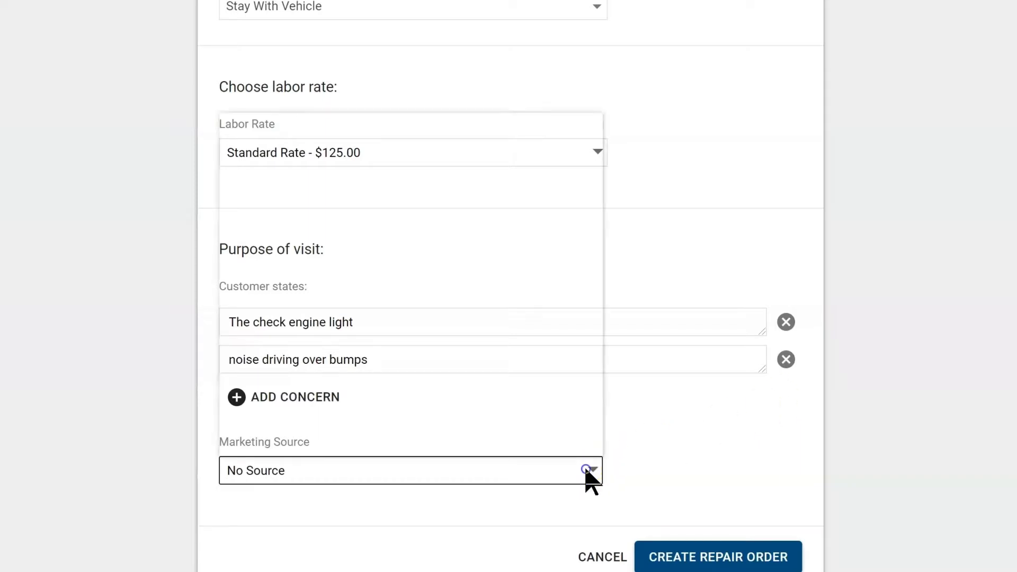
pyautogui.click(434, 214)
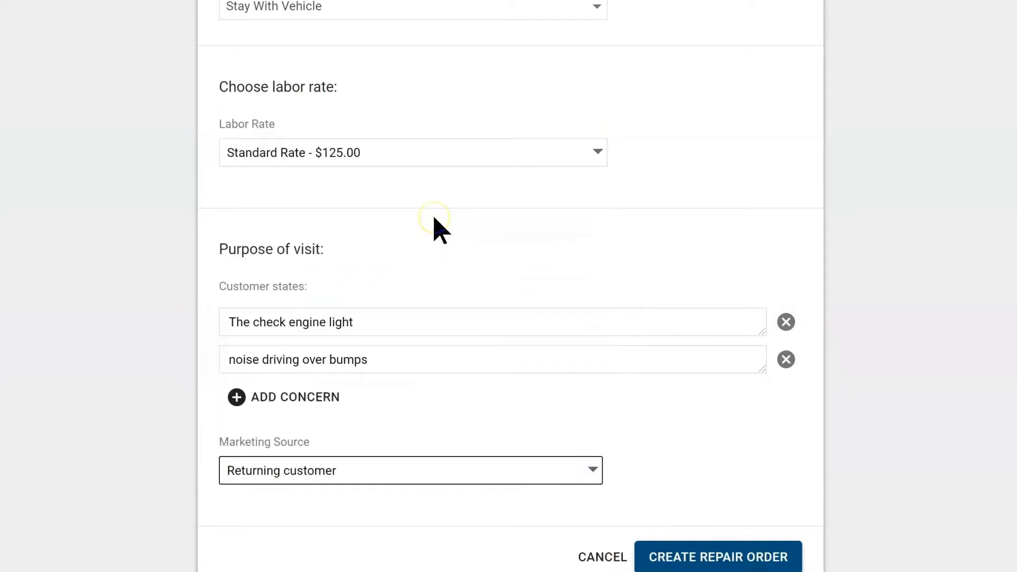
pyautogui.click(401, 470)
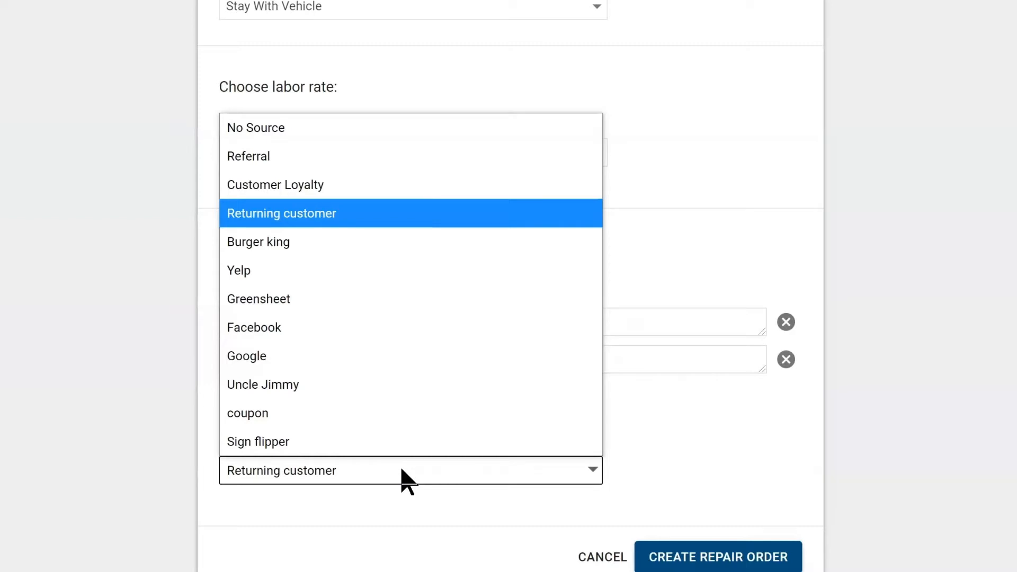
pyautogui.click(744, 433)
pyautogui.scroll(-1, 738, 439)
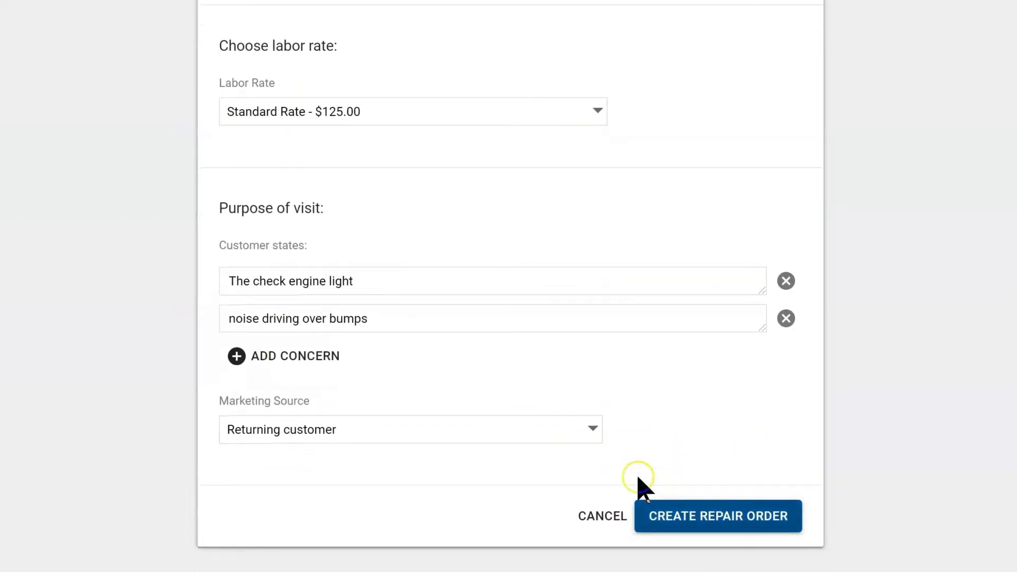
pyautogui.click(733, 519)
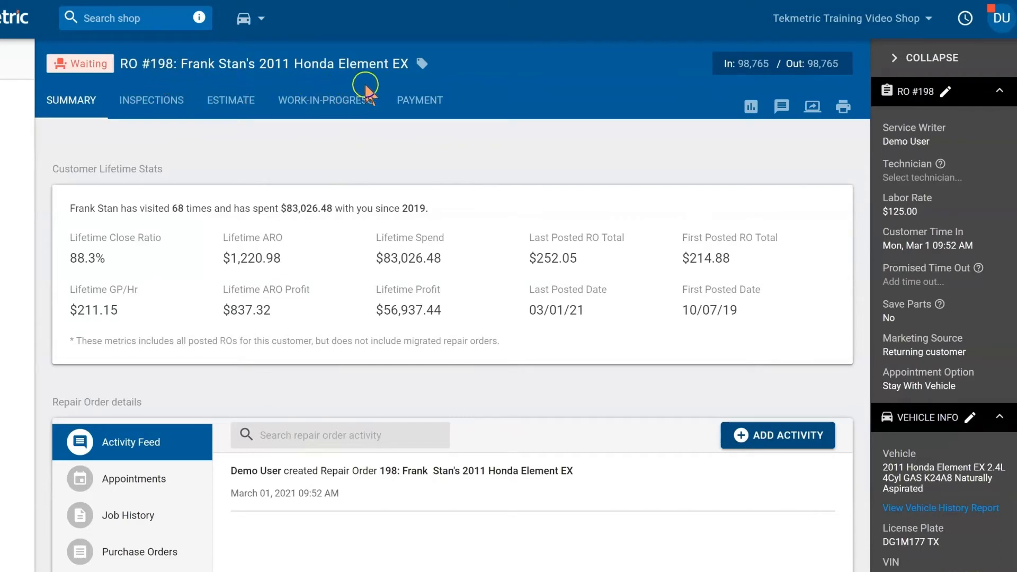
# Step: Save keytag 743 on repair order #198
pyautogui.click(423, 65)
pyautogui.click(410, 299)
pyautogui.write('743')
pyautogui.click(589, 345)
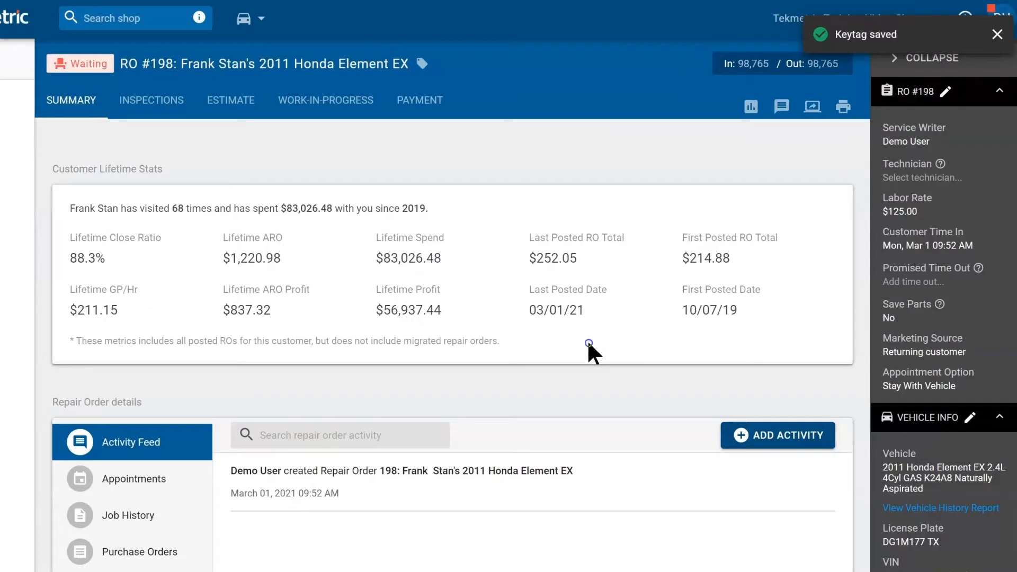
pyautogui.click(334, 173)
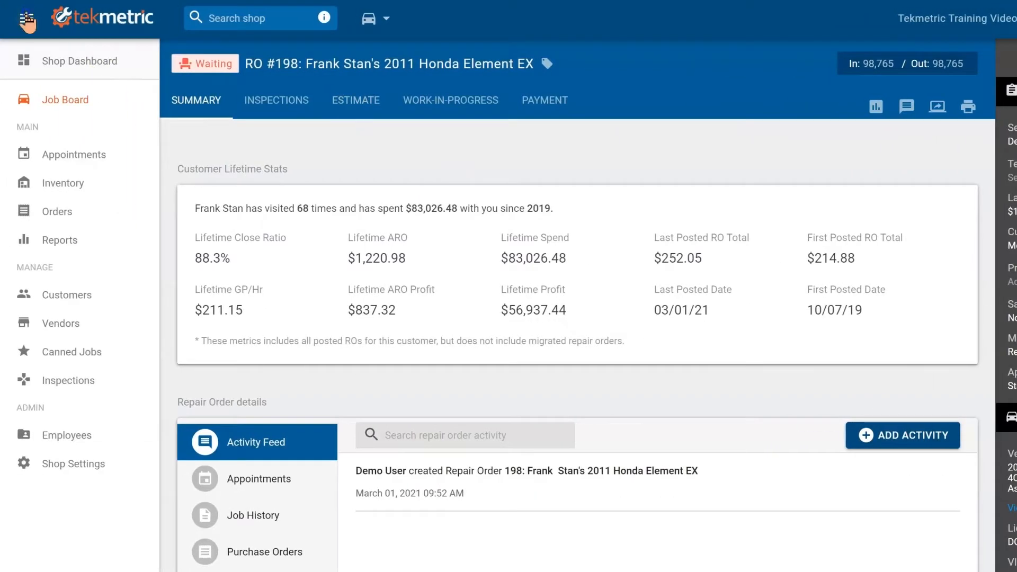
# Step: Collapse the left navigation and side panel sections, leaving only RO #198 details expanded
pyautogui.click(14, 19)
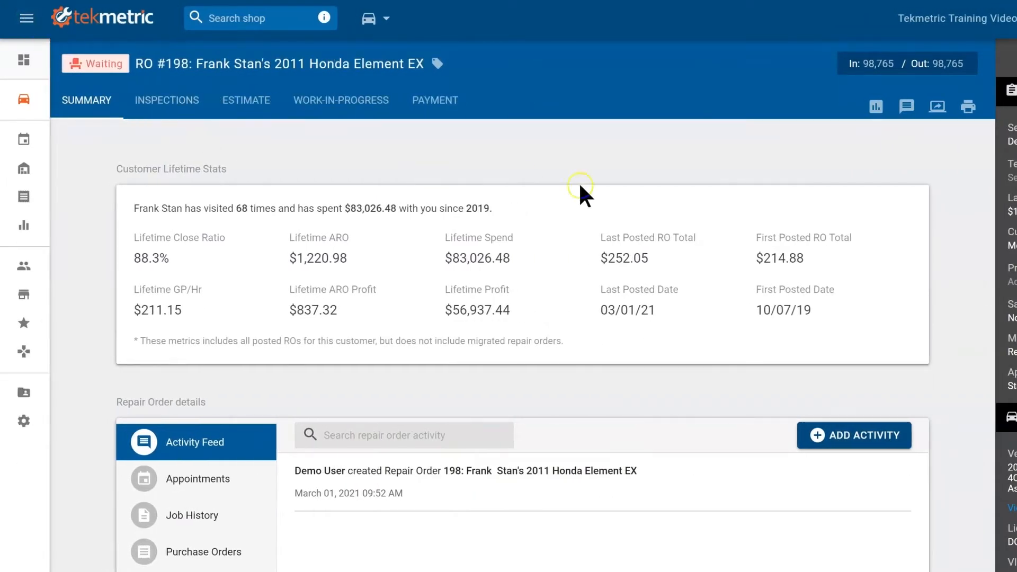
pyautogui.click(919, 58)
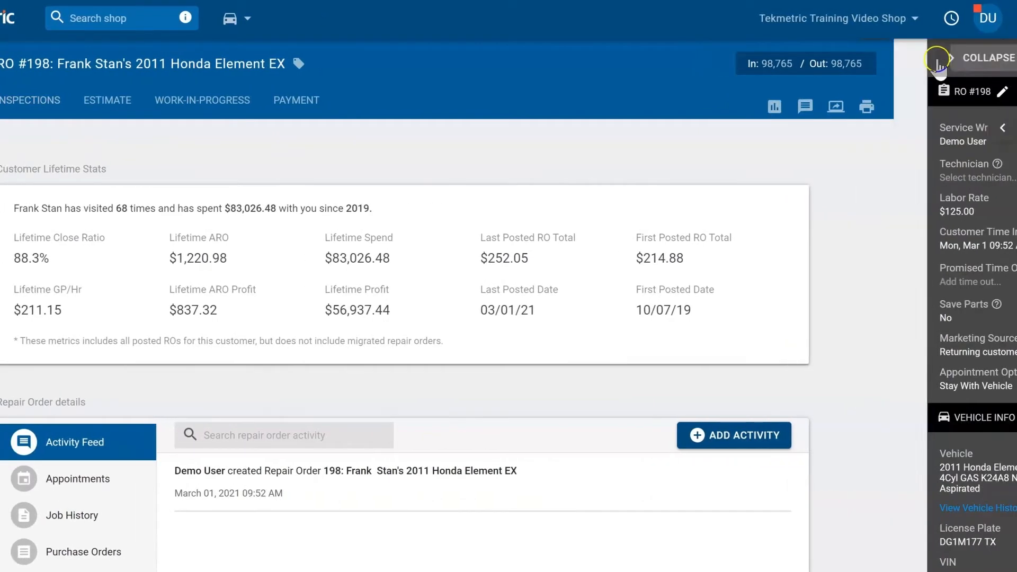
pyautogui.click(1003, 129)
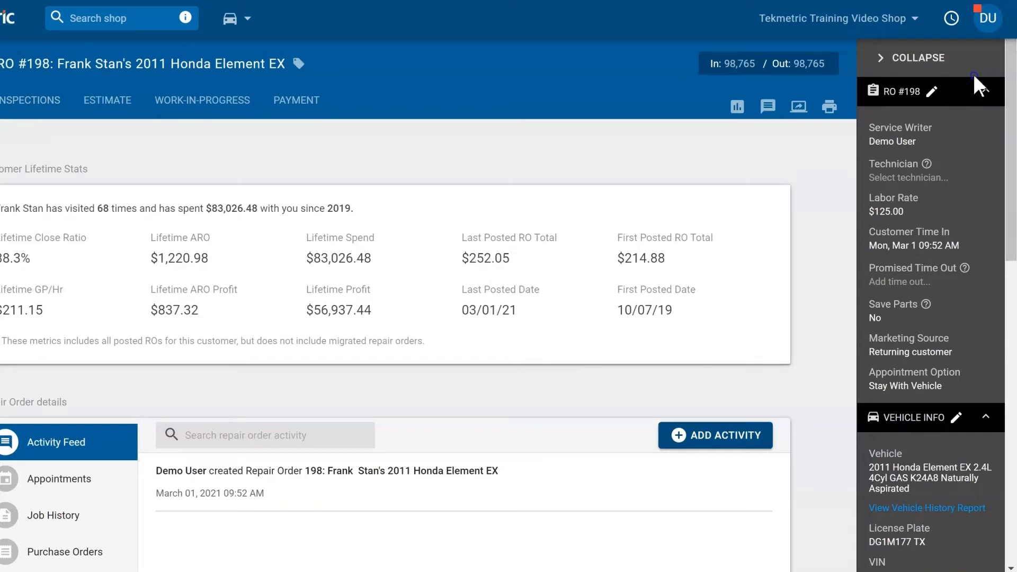
pyautogui.click(986, 92)
pyautogui.click(986, 122)
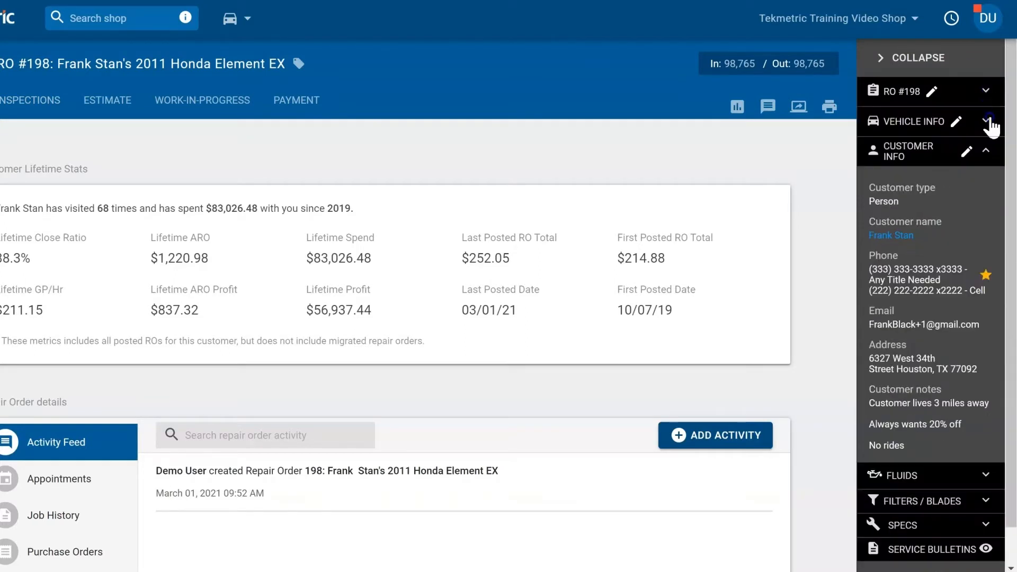
pyautogui.click(989, 152)
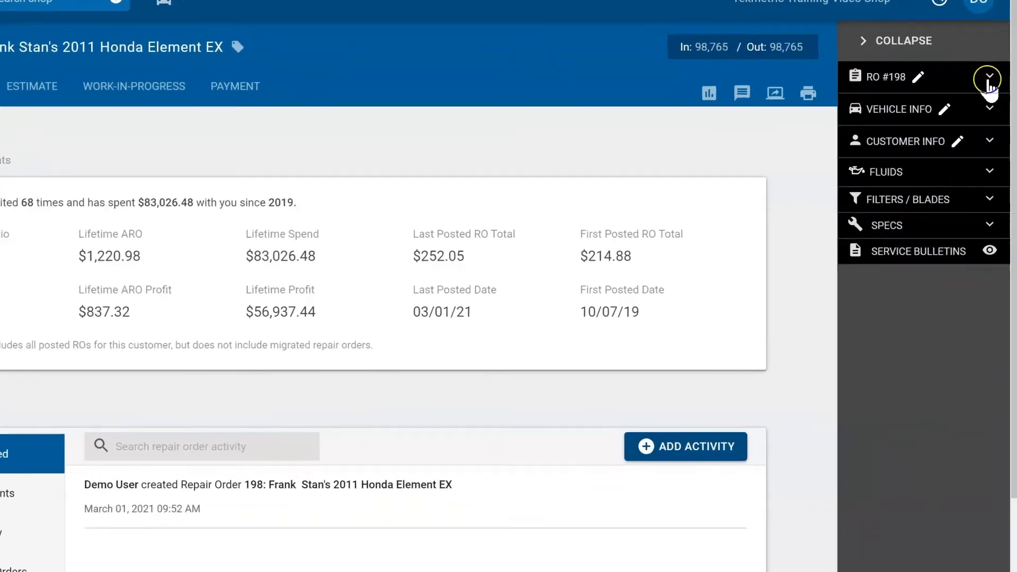
pyautogui.click(989, 78)
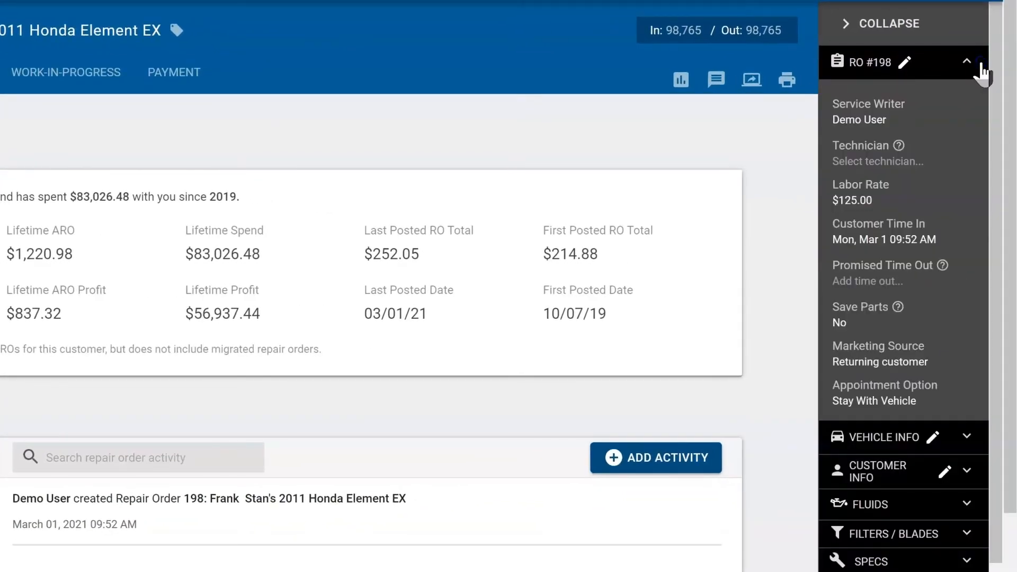
# Step: Edit RO #198 details to technician Tech C, Save Parts off, Stay With Vehicle, and save
pyautogui.click(903, 167)
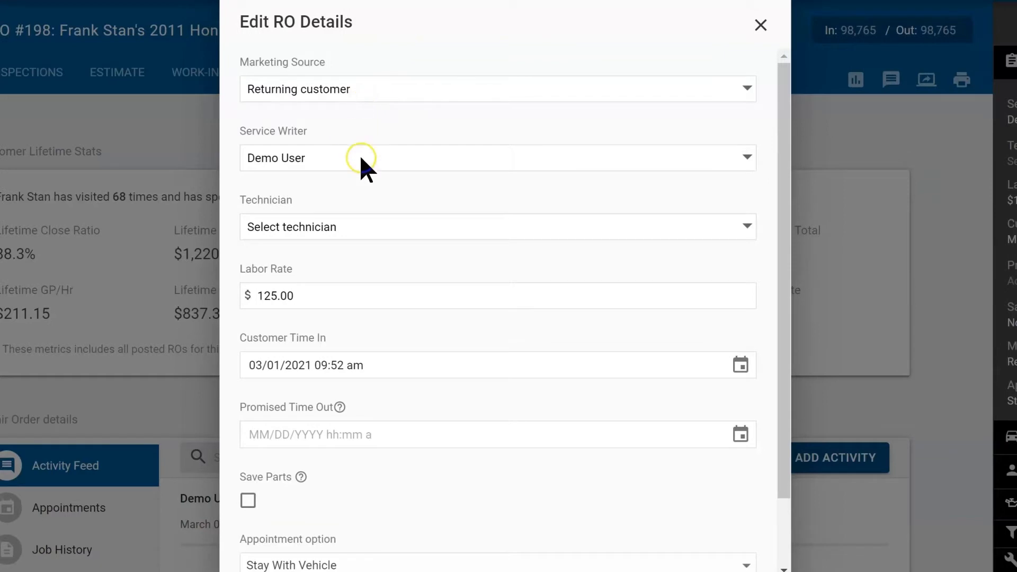
pyautogui.click(734, 228)
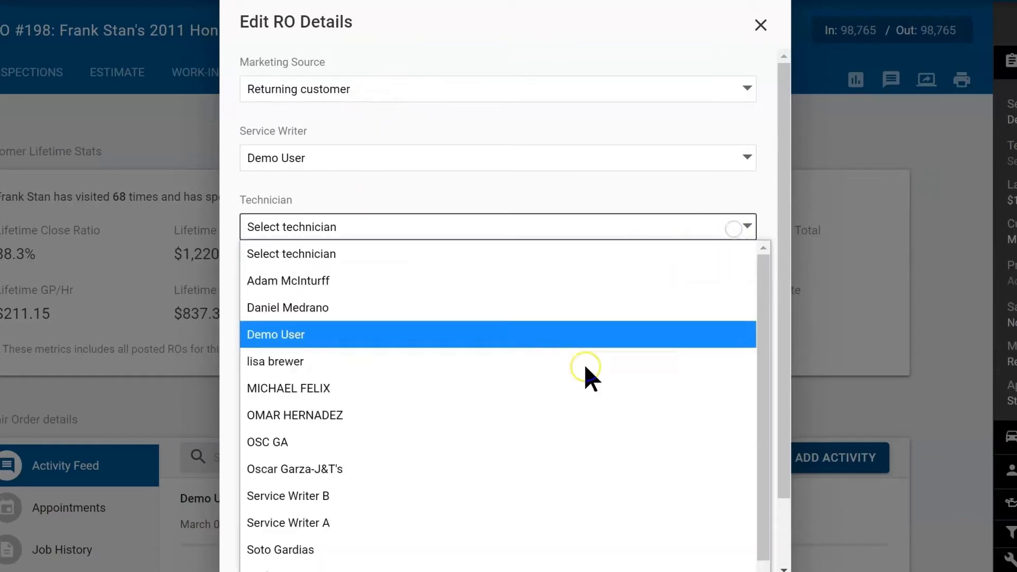
pyautogui.scroll(-1, 438, 530)
pyautogui.click(420, 525)
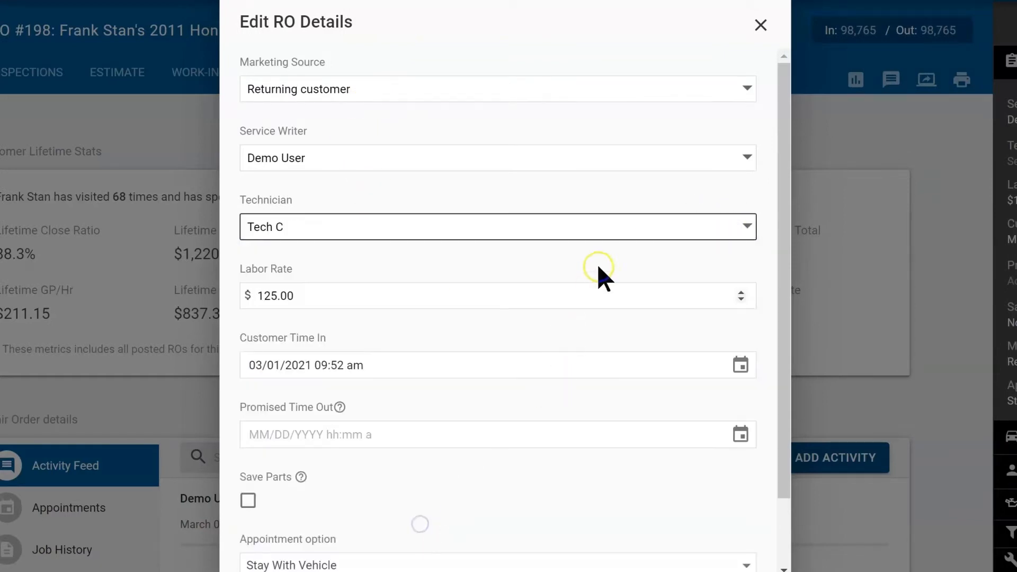
pyautogui.click(608, 248)
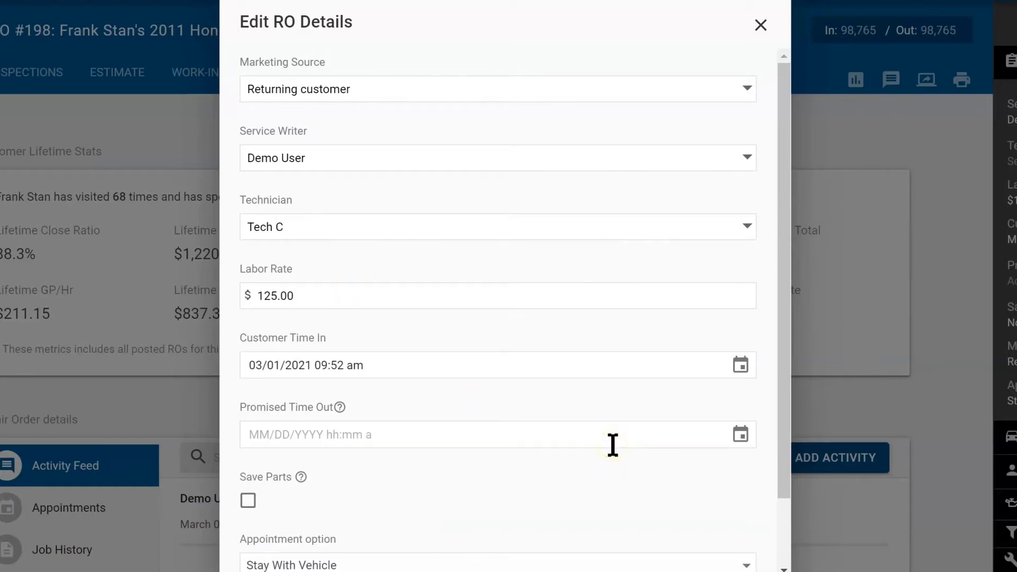
pyautogui.scroll(-3, 612, 445)
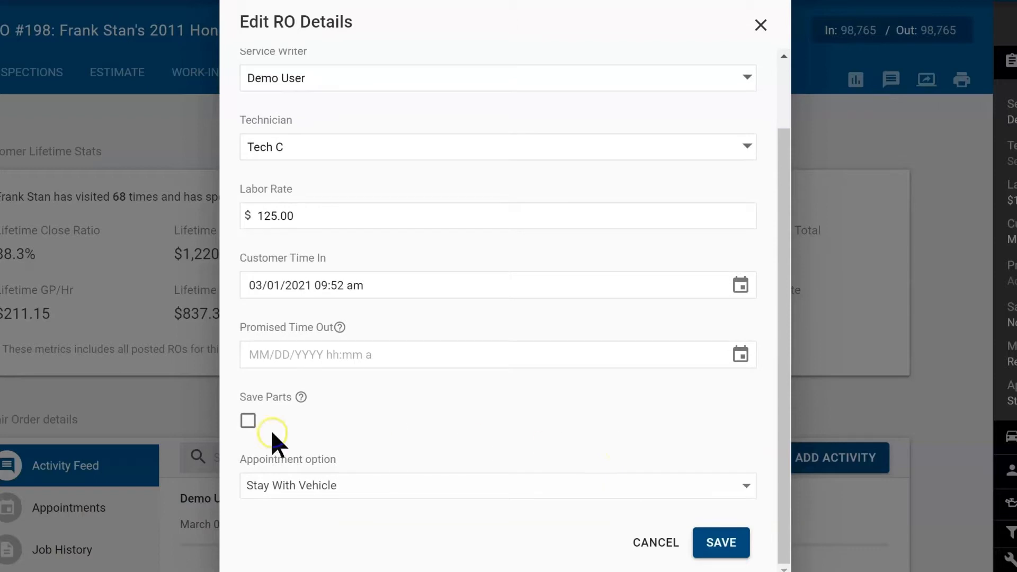
pyautogui.click(247, 421)
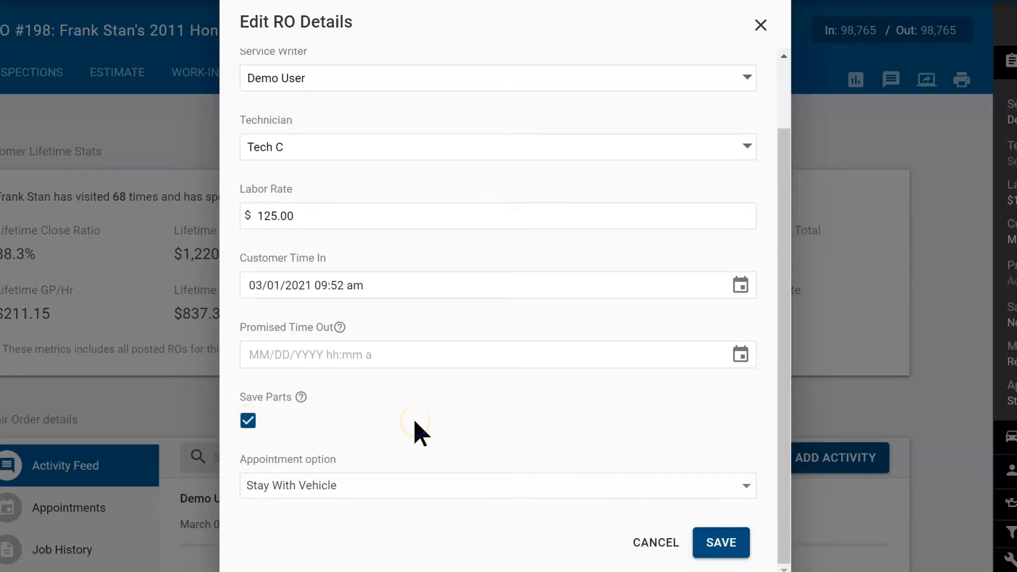
pyautogui.click(481, 494)
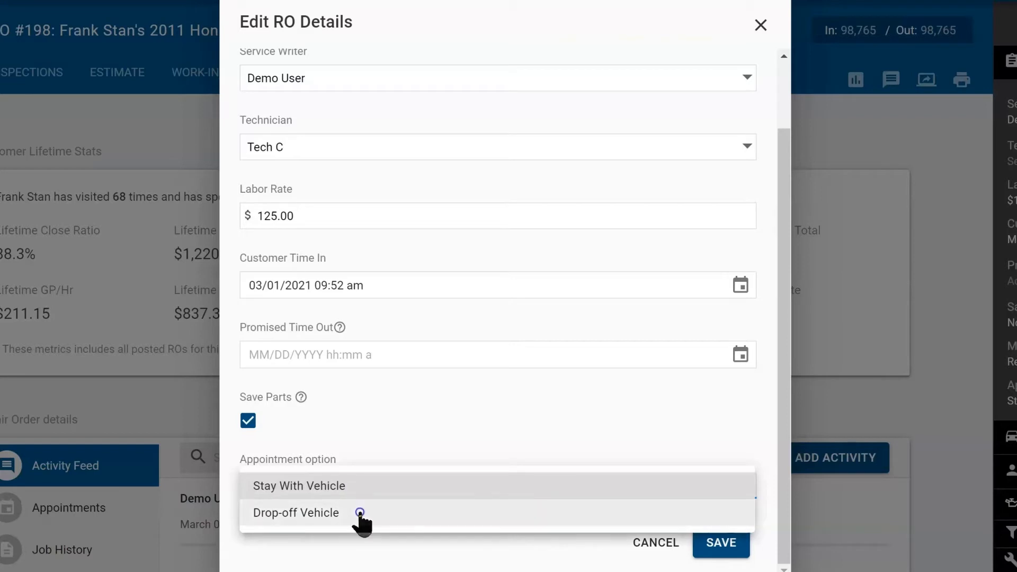
pyautogui.click(463, 394)
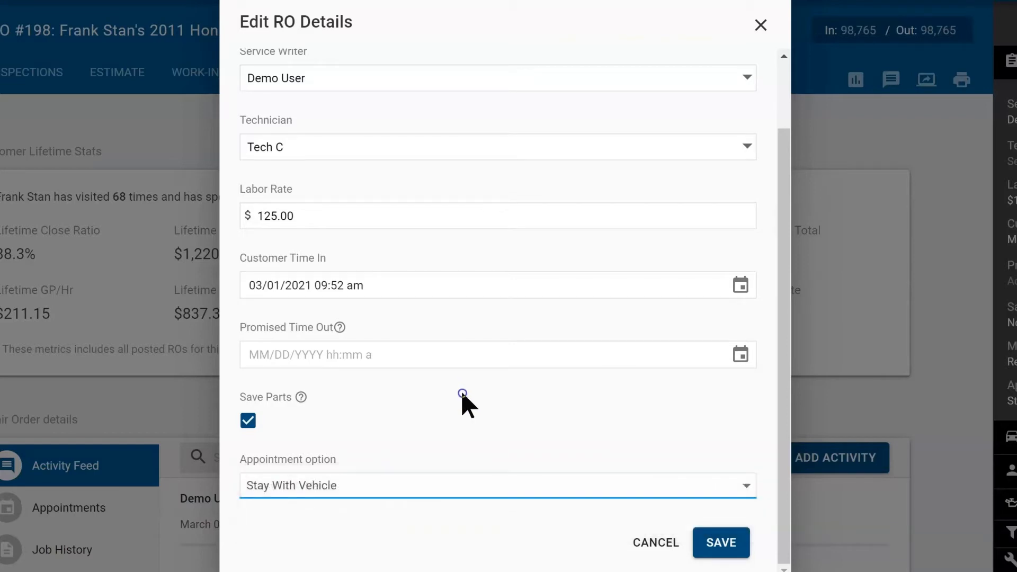
pyautogui.click(248, 422)
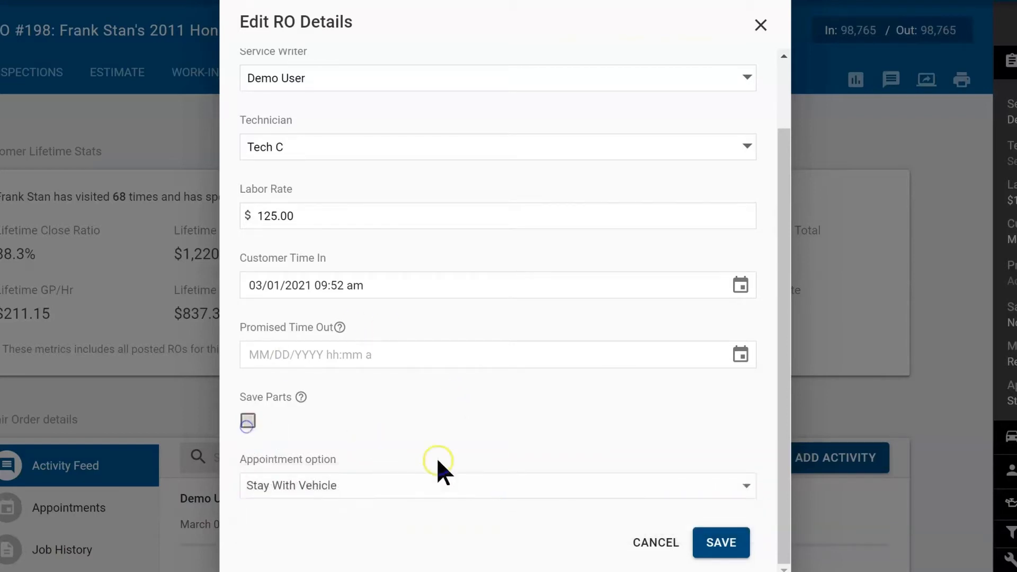
pyautogui.click(698, 540)
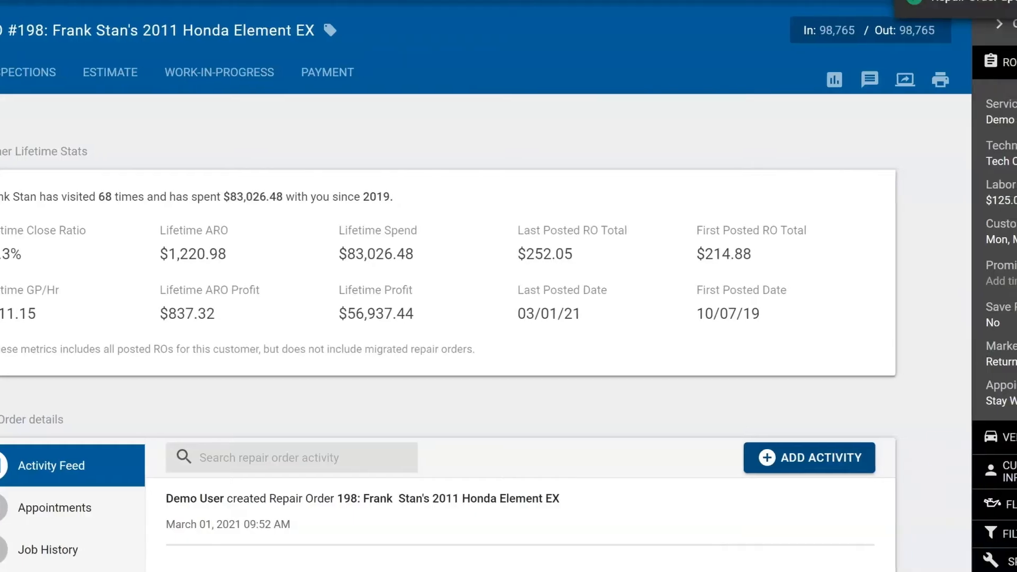
# Step: View and close the vehicle's Carfax history report, then expand the Customer Info section
pyautogui.click(977, 75)
pyautogui.click(981, 96)
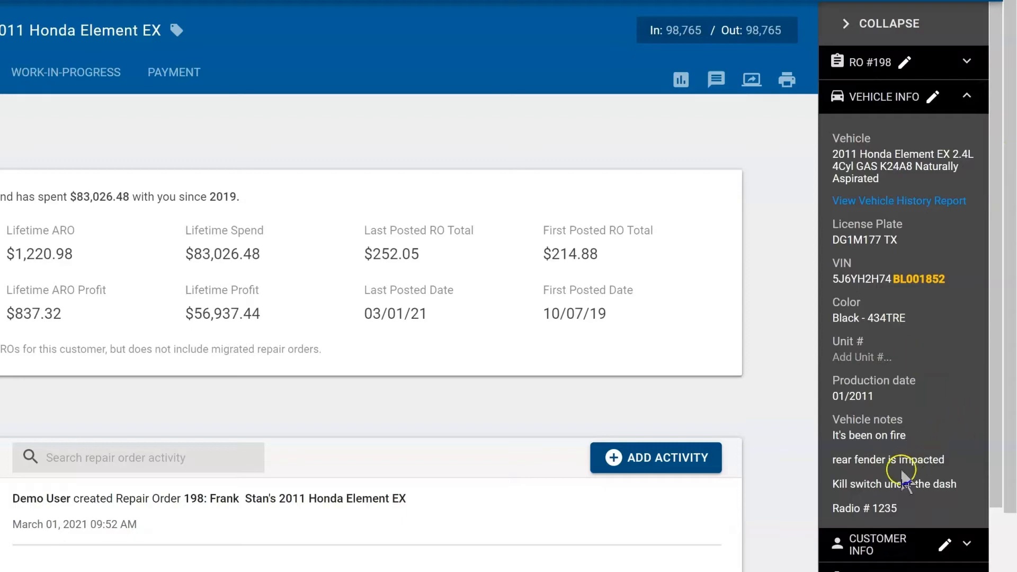
pyautogui.click(943, 200)
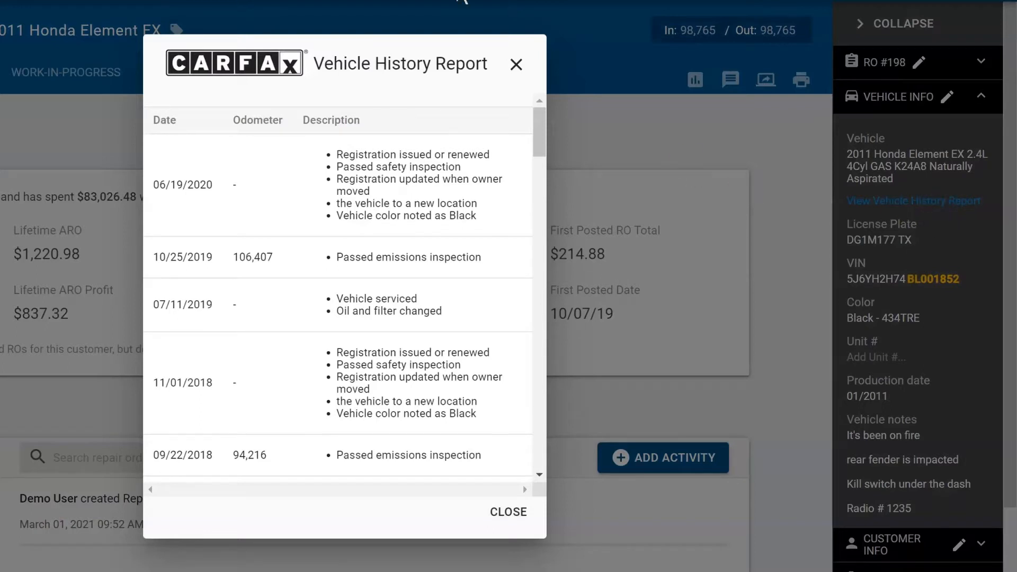
pyautogui.click(514, 66)
pyautogui.click(965, 104)
pyautogui.click(980, 140)
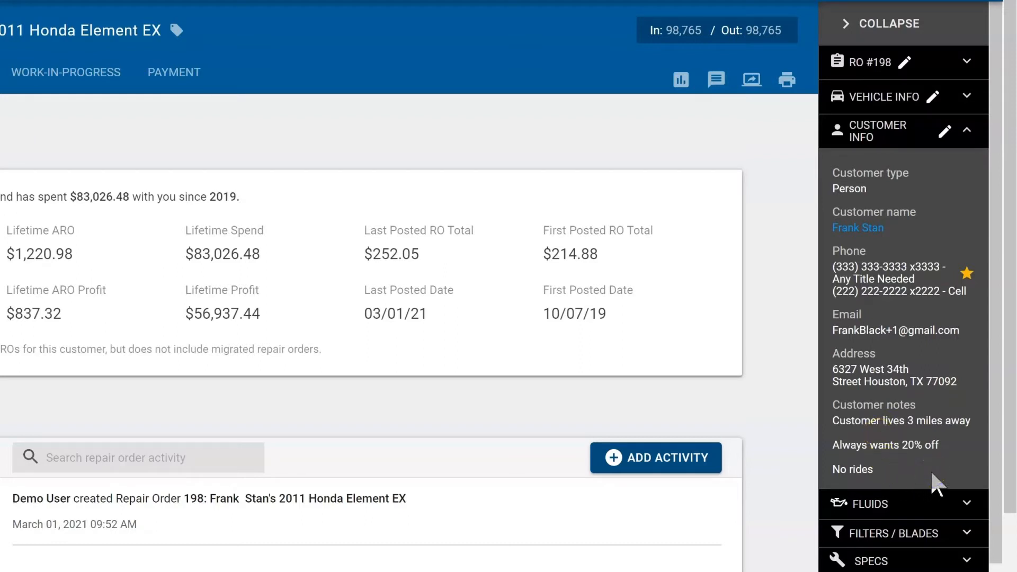
# Step: Collapse Customer Info and look through the Fluids section before collapsing it
pyautogui.click(981, 133)
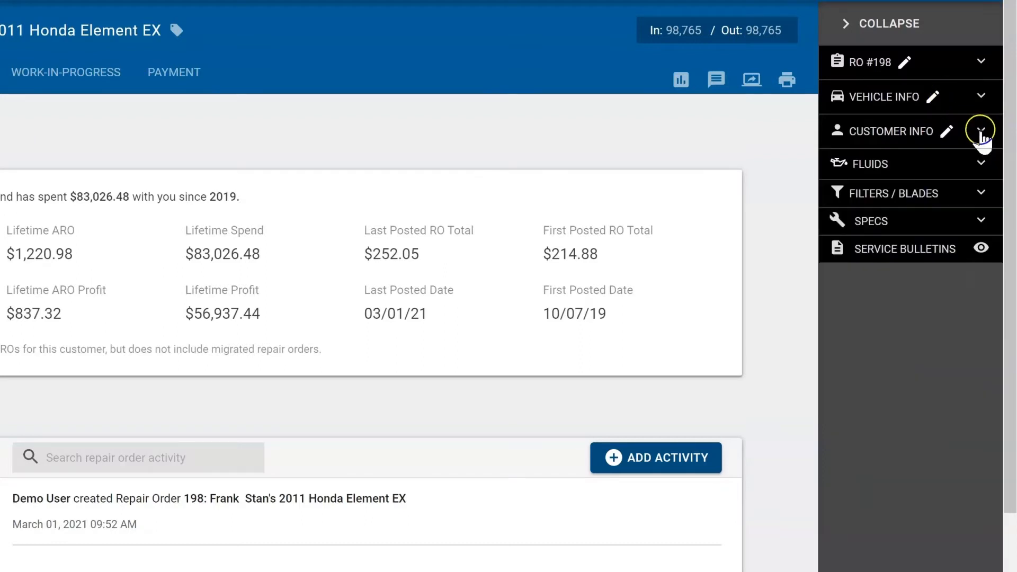
pyautogui.click(986, 168)
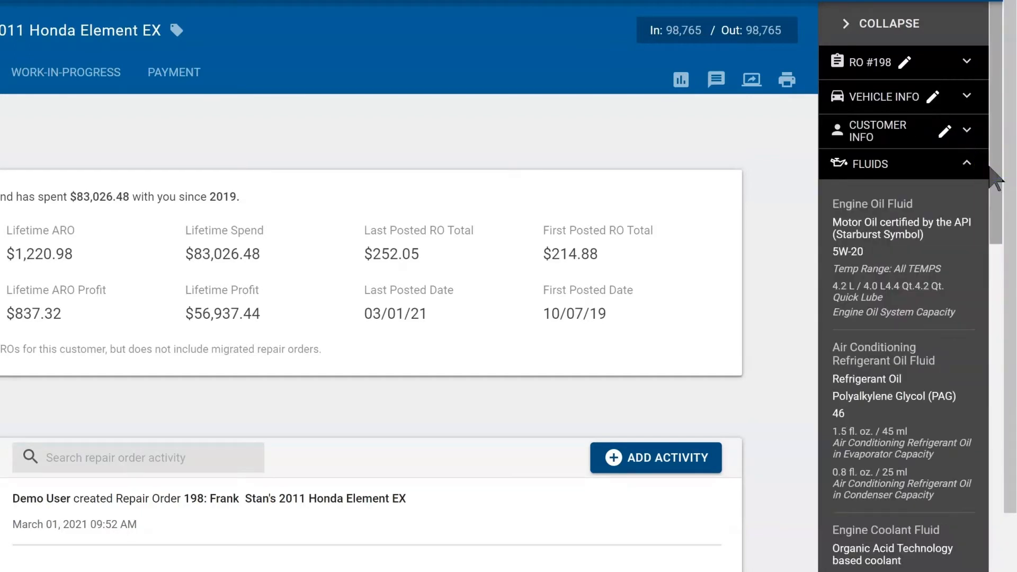
pyautogui.scroll(-2, 944, 261)
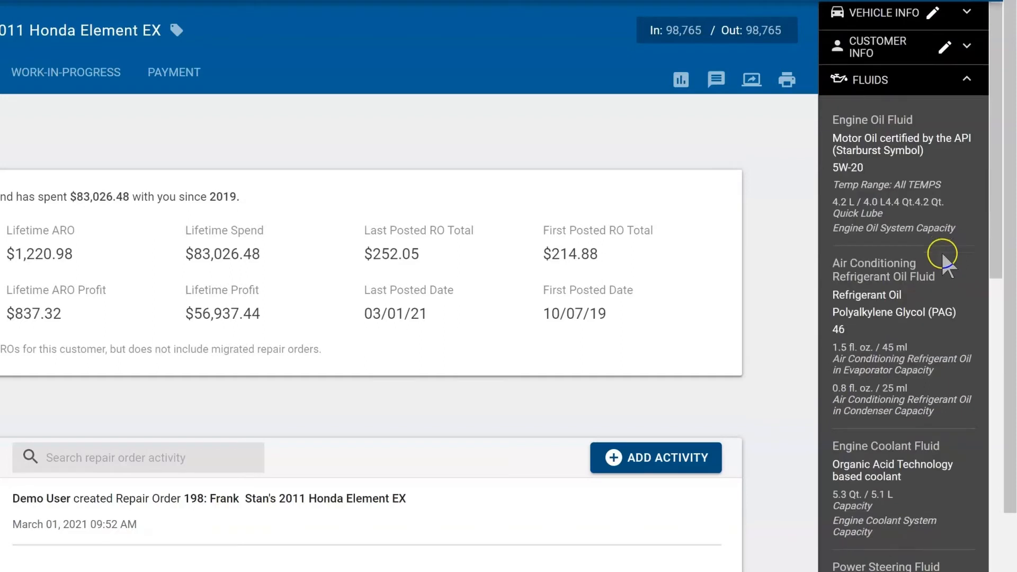
pyautogui.click(967, 80)
pyautogui.click(977, 136)
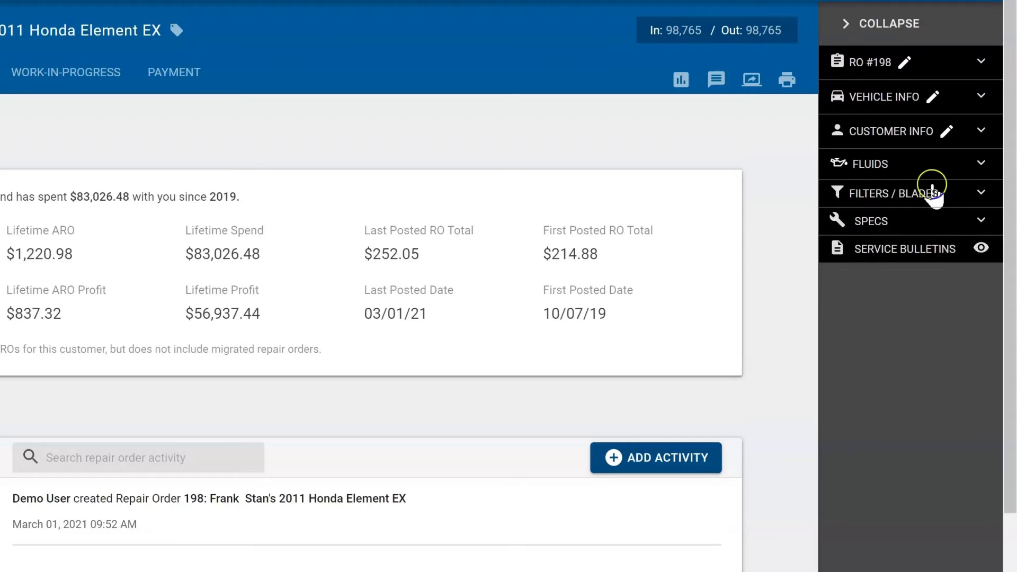
# Step: Check RO #198's service writer and technician details, then close the side info panel
pyautogui.click(892, 23)
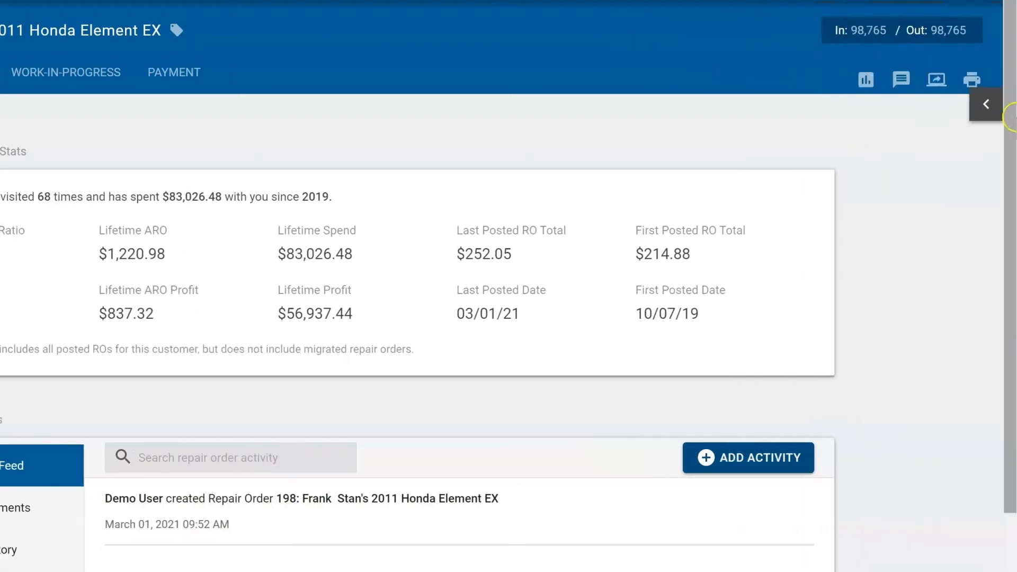
pyautogui.click(995, 109)
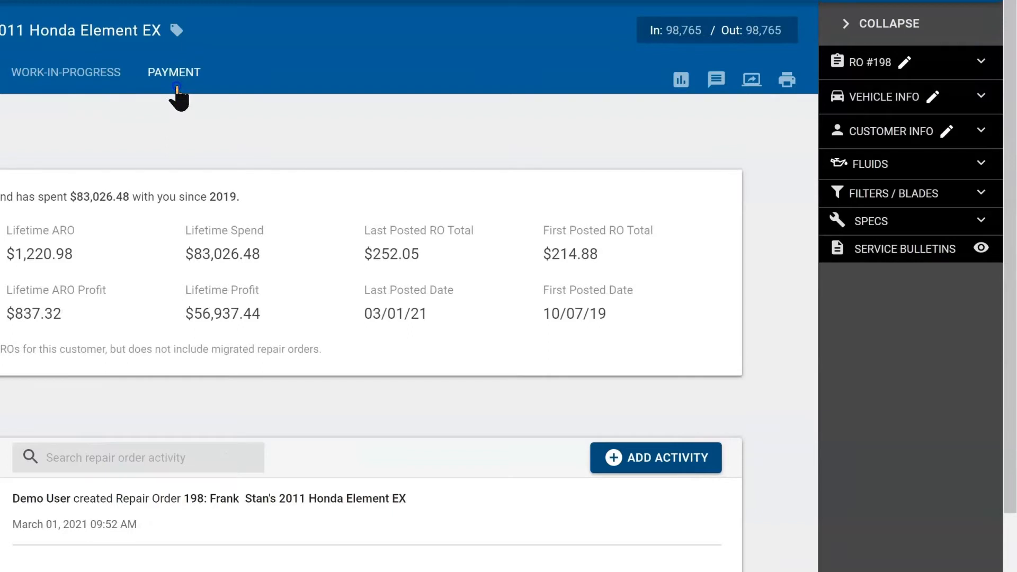
pyautogui.click(983, 62)
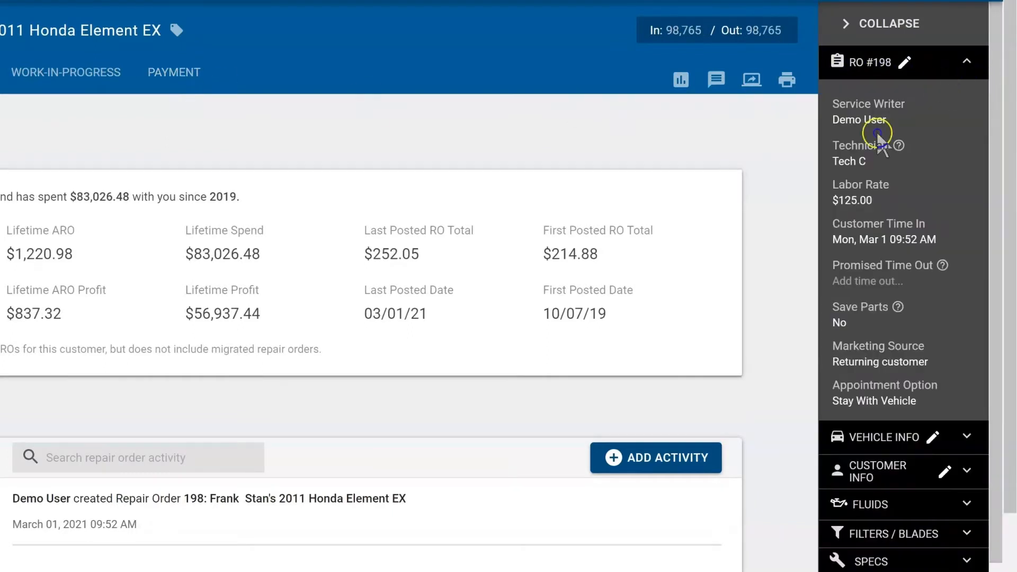
pyautogui.click(968, 63)
pyautogui.click(853, 25)
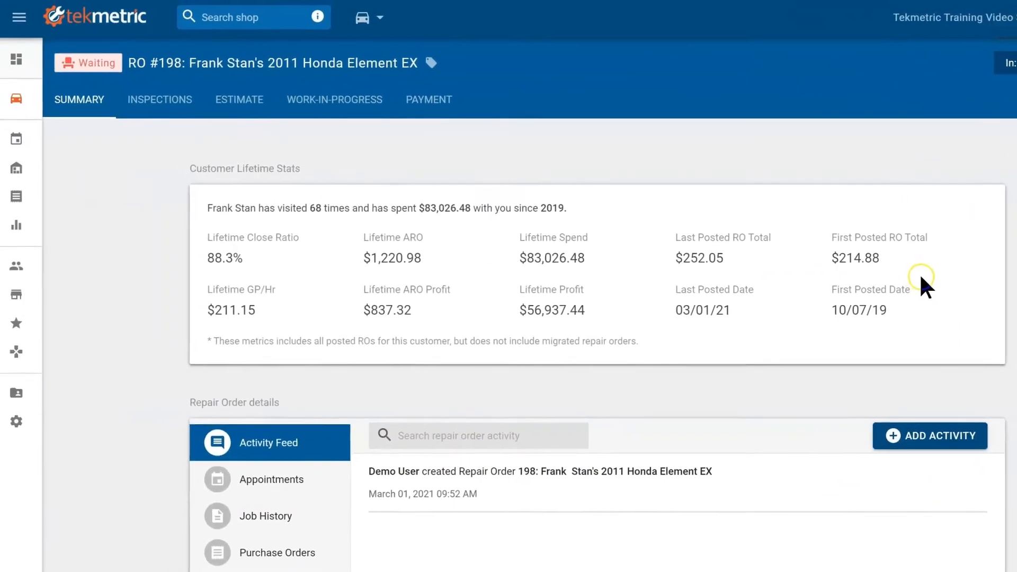
# Step: Filter the Job Board by employee Tech C and open the RO #198 card
pyautogui.click(24, 96)
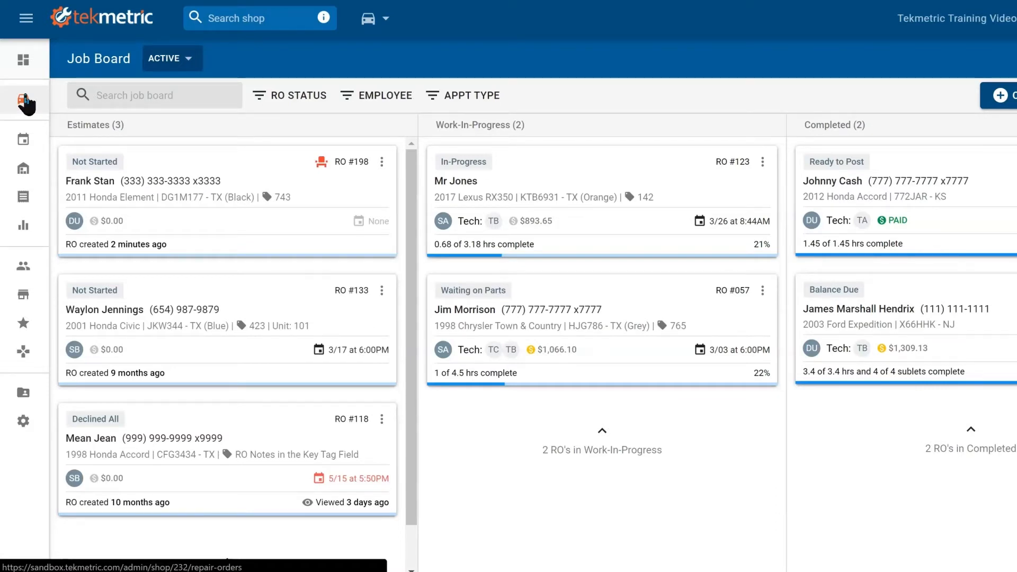
pyautogui.click(369, 103)
pyautogui.scroll(-5, 413, 325)
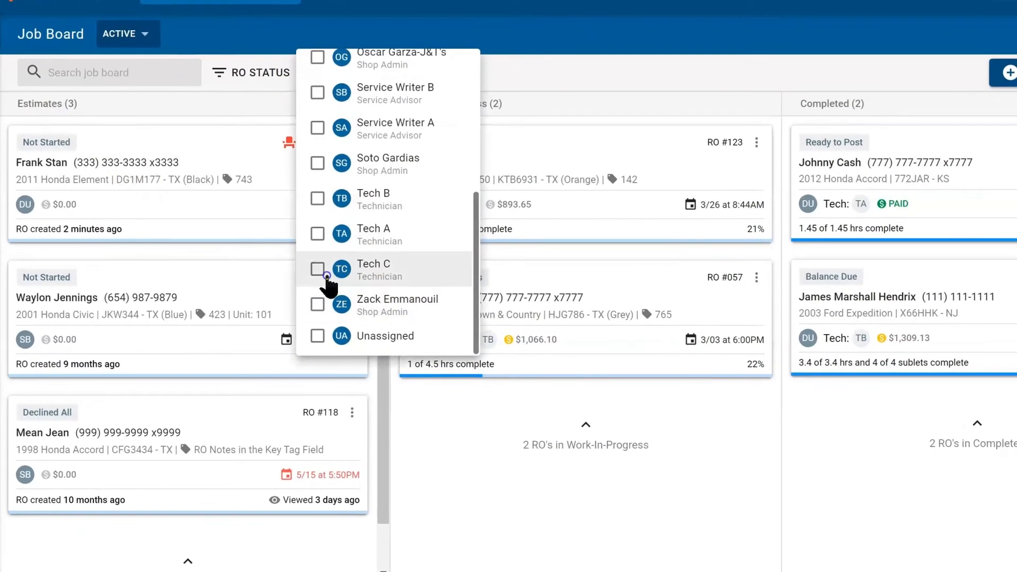
pyautogui.click(335, 277)
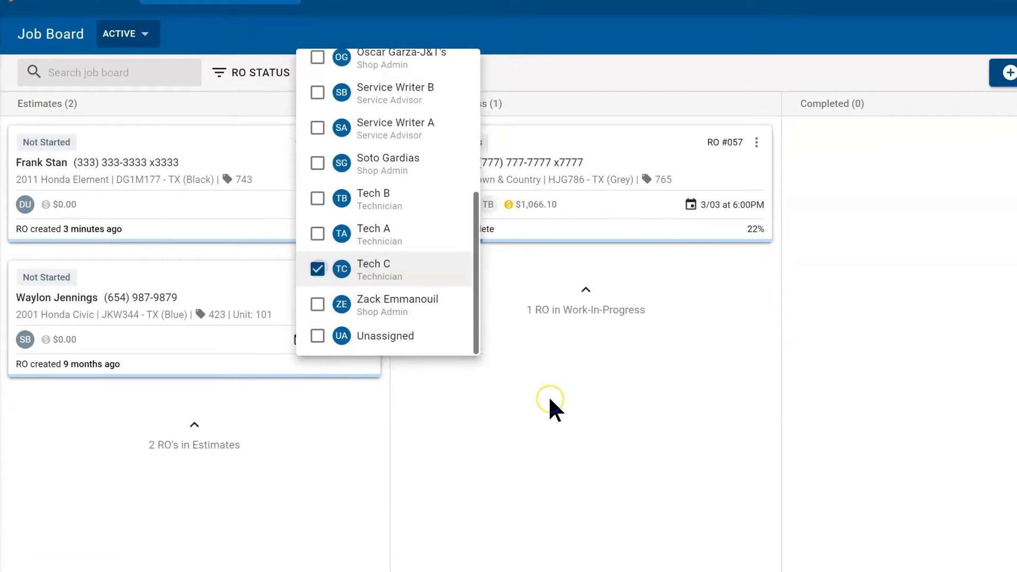
pyautogui.click(584, 371)
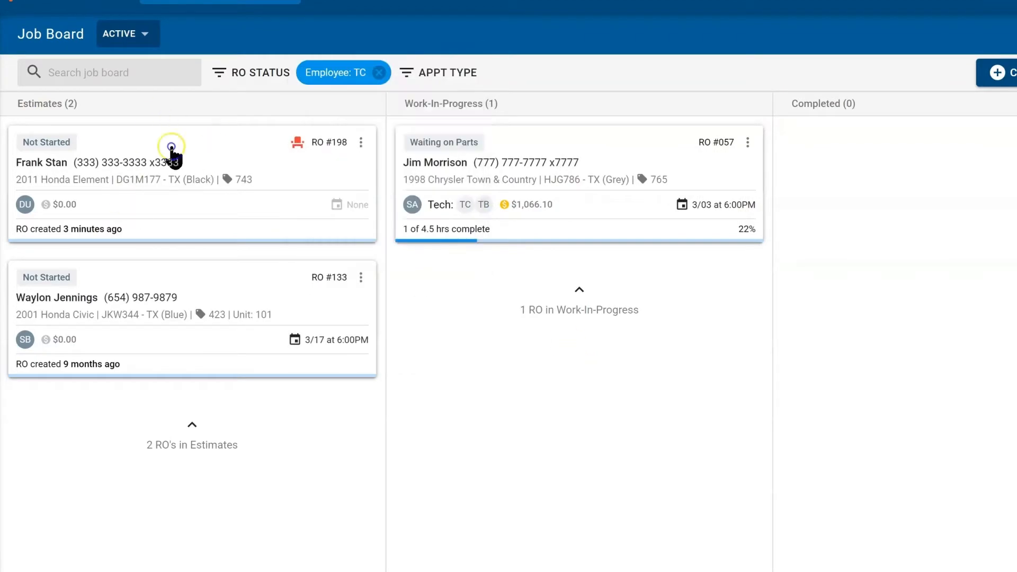
pyautogui.click(206, 170)
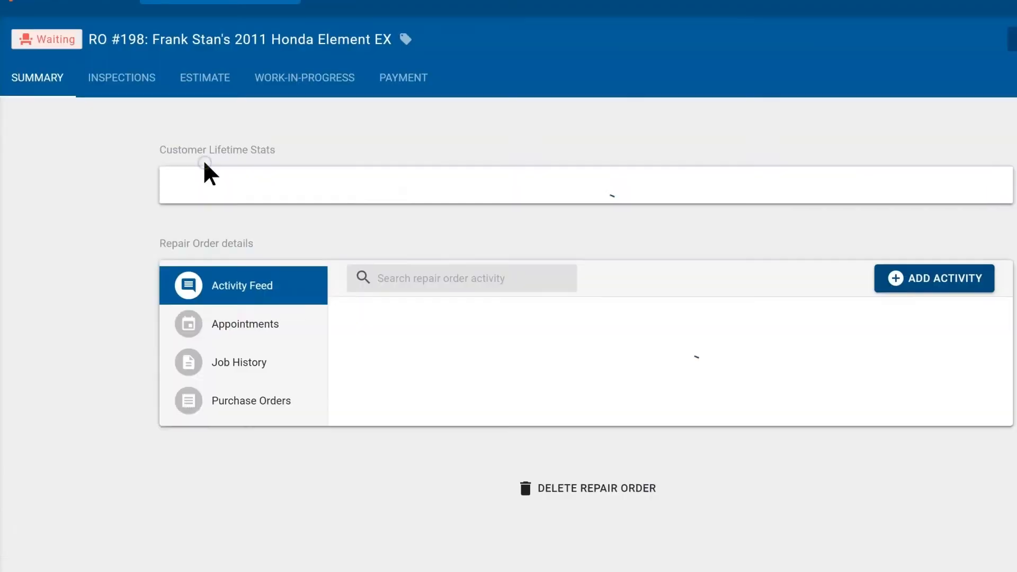
# Step: Go to RO #198's inspections and open the finding editor for the check engine light concern
pyautogui.click(115, 80)
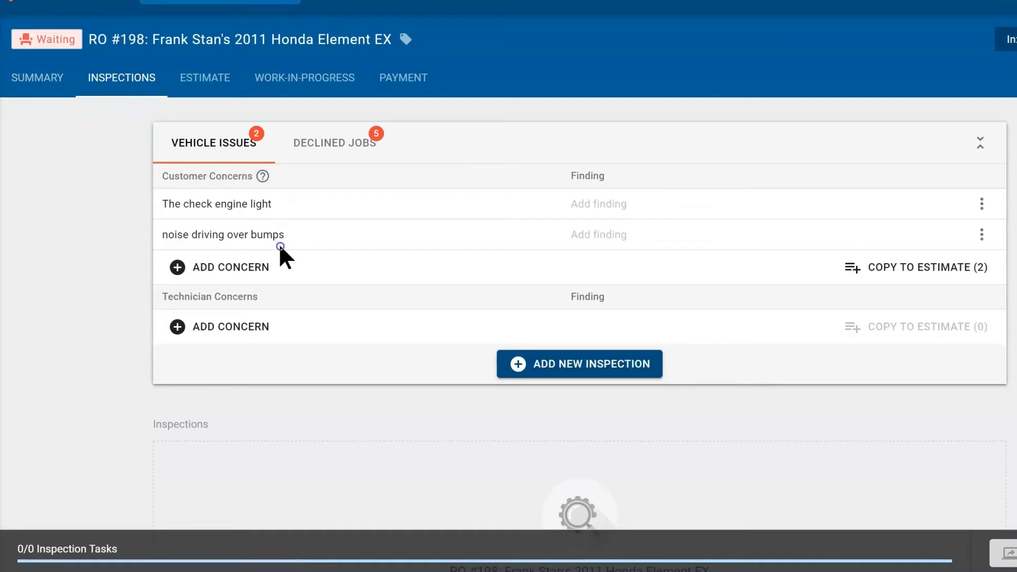
pyautogui.click(488, 249)
pyautogui.click(599, 204)
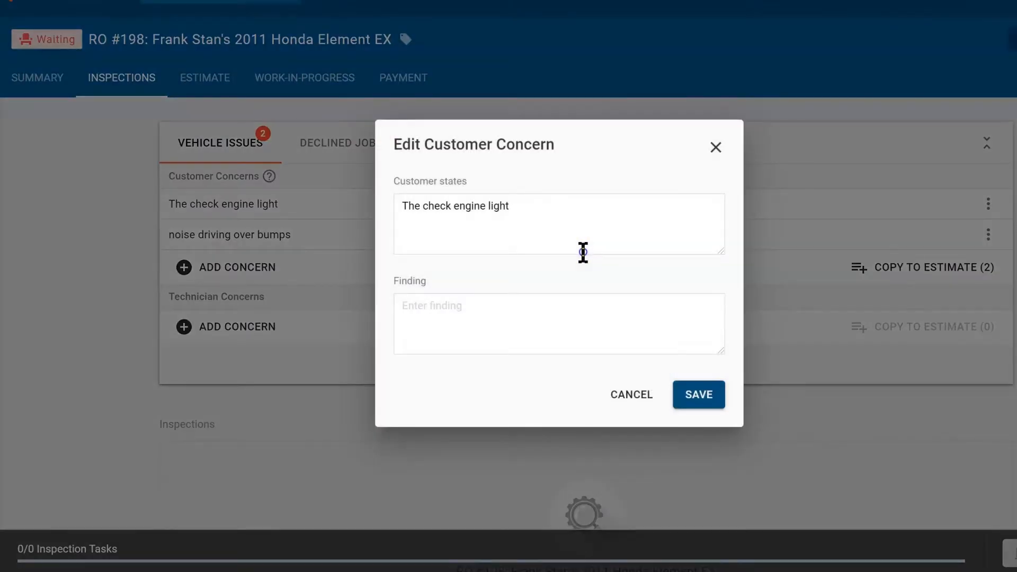
pyautogui.click(716, 148)
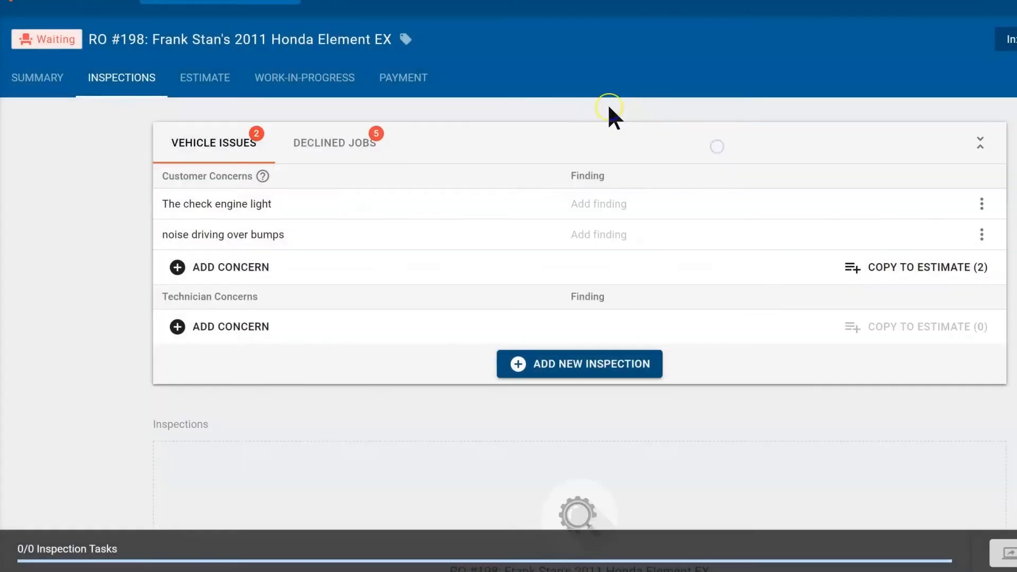
pyautogui.click(602, 211)
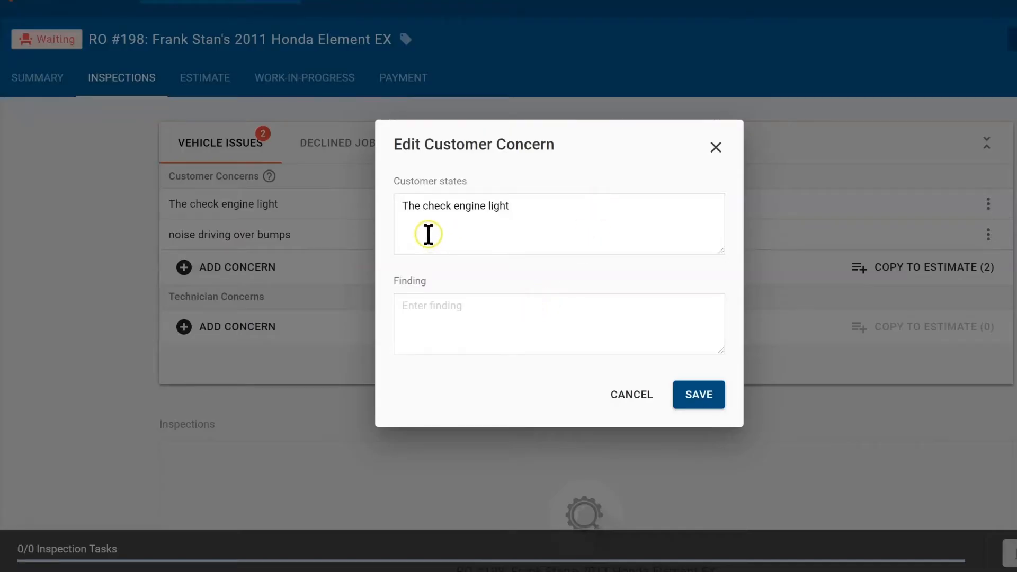
# Step: Enter 'P0301 fault for a misfire' and 'R&R All ignition coils' as the finding, without hours
pyautogui.click(459, 305)
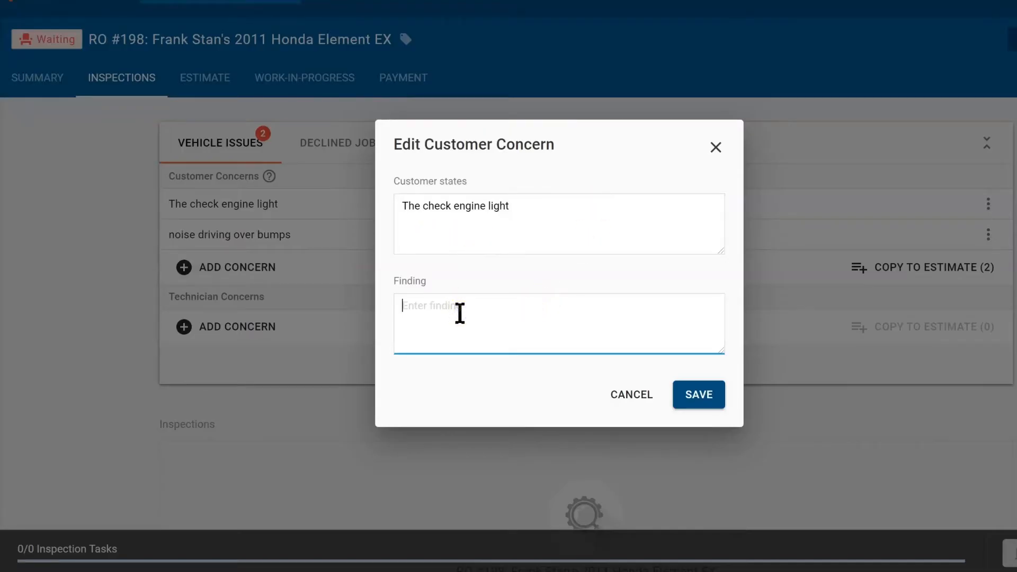
pyautogui.write('P0301 fault for a misfire')
pyautogui.press('Return')
pyautogui.press('Return')
pyautogui.write('R&R')
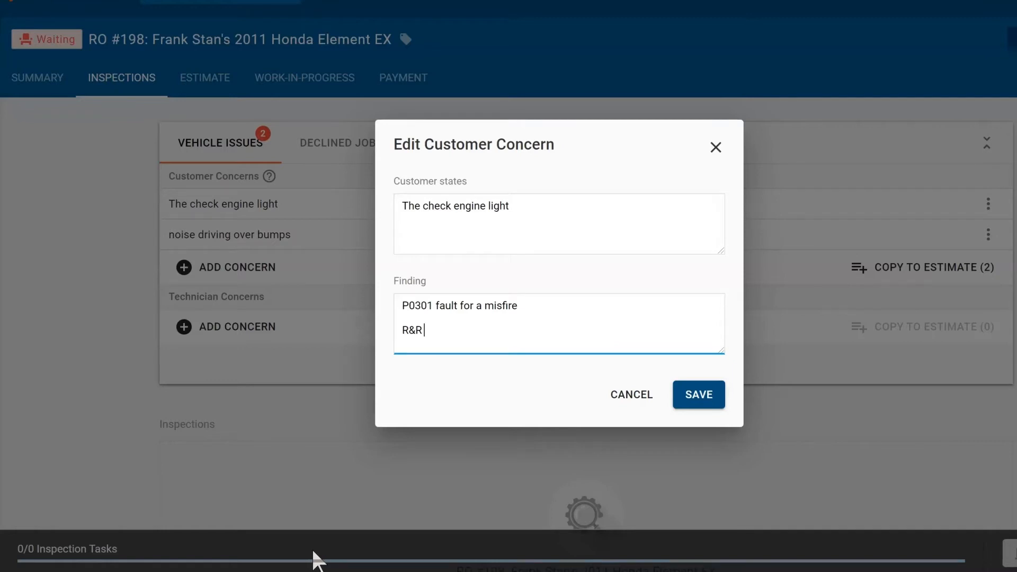
pyautogui.write('All ignition coils')
pyautogui.write('5.')
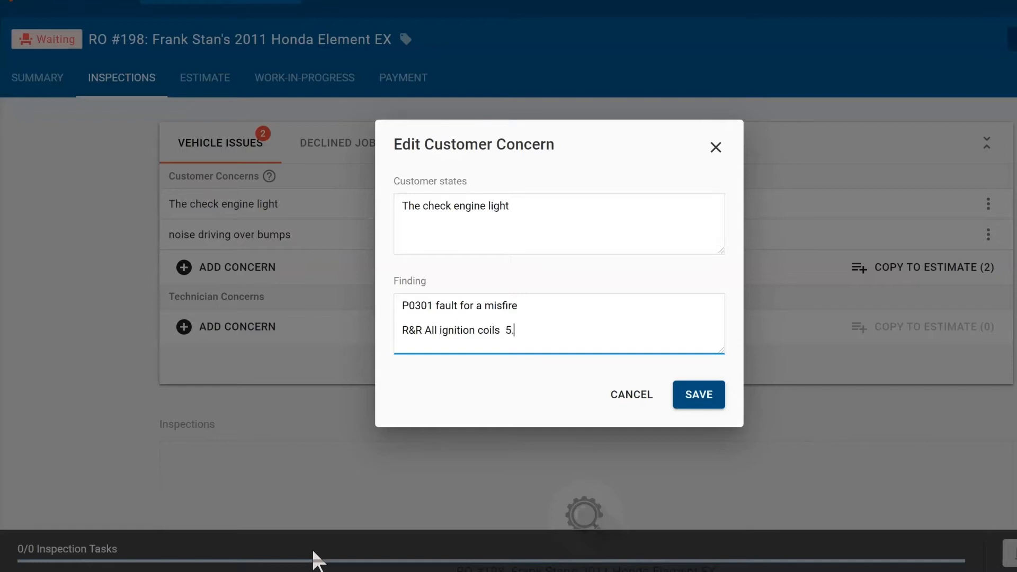
pyautogui.write('0hr')
pyautogui.press('BackSpace')
pyautogui.press('BackSpace')
pyautogui.press('BackSpace')
pyautogui.press('BackSpace')
# Step: Save the ignition coil finding, then enter and save 'Need sway bar links' for the bumps noise concern
pyautogui.click(695, 392)
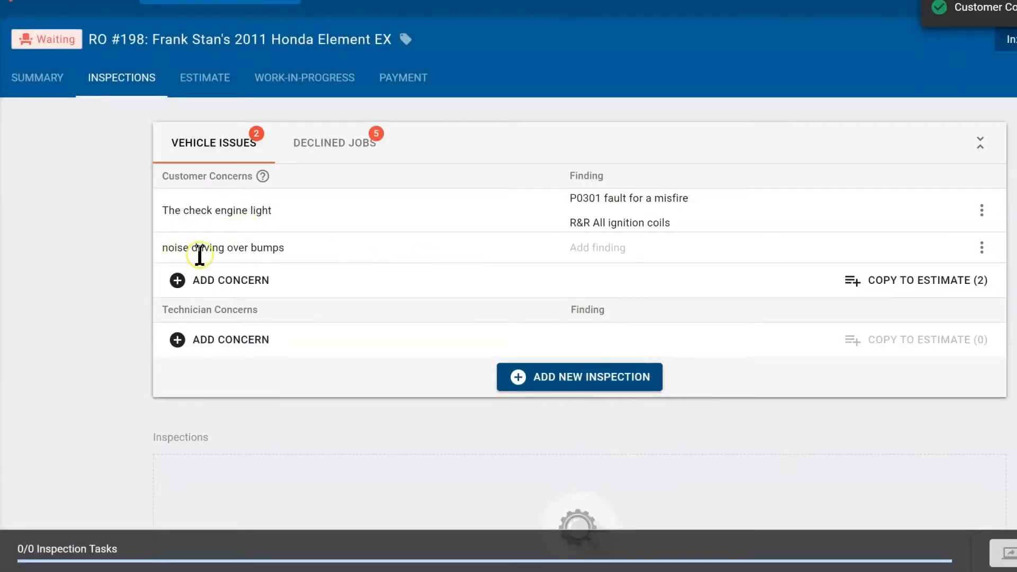
pyautogui.click(591, 250)
pyautogui.click(474, 336)
pyautogui.write('Need sway bar l')
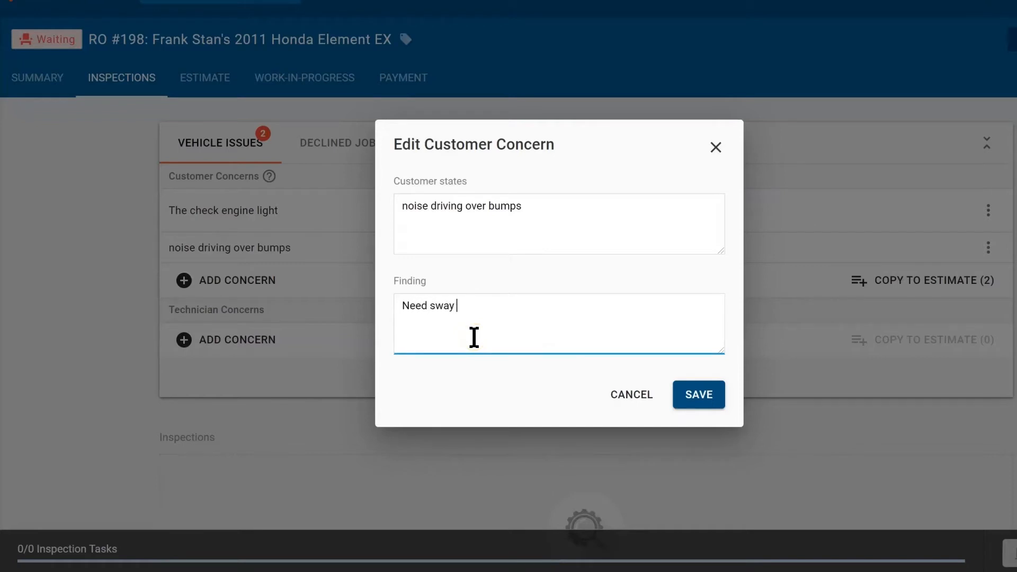
pyautogui.write('inks')
pyautogui.click(708, 398)
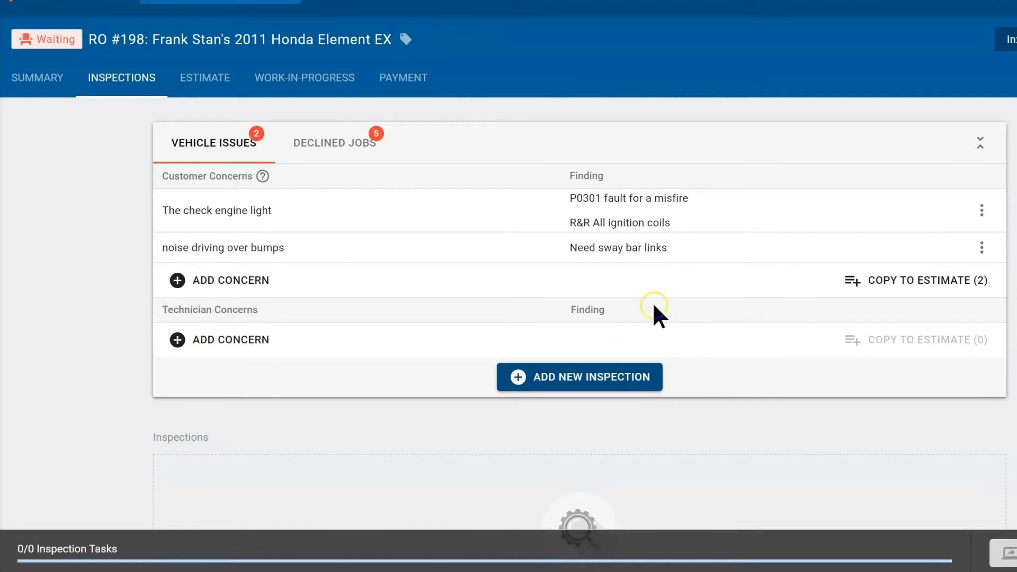
# Step: Add a 20 Point Inspection to RO #198 and open its tasks for rating
pyautogui.click(625, 384)
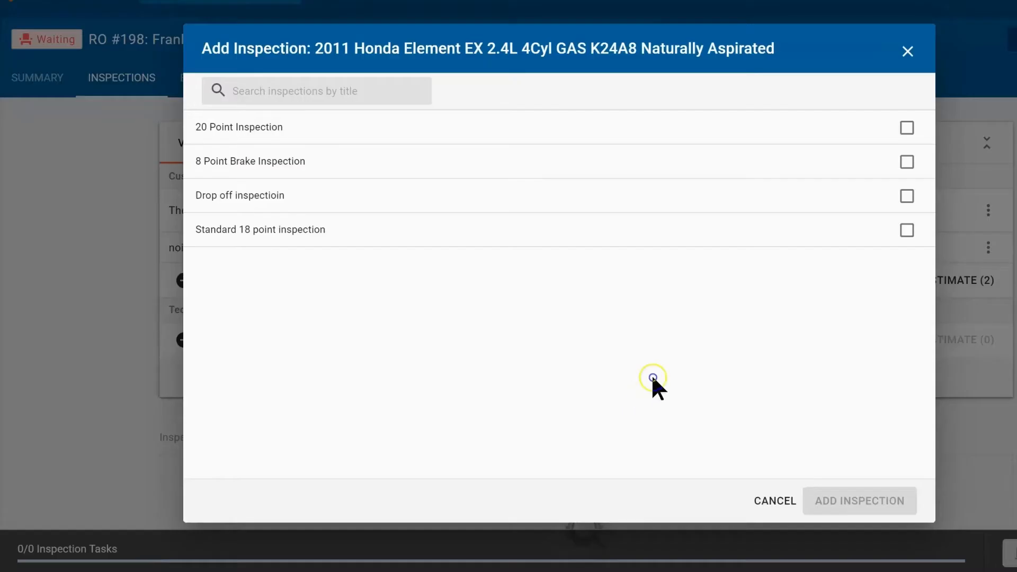
pyautogui.click(907, 127)
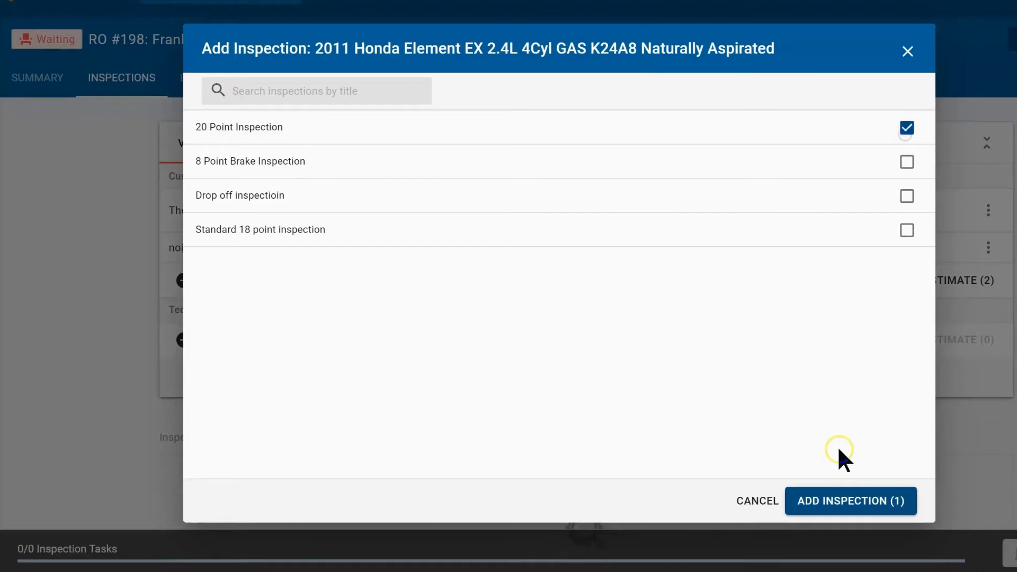
pyautogui.click(865, 517)
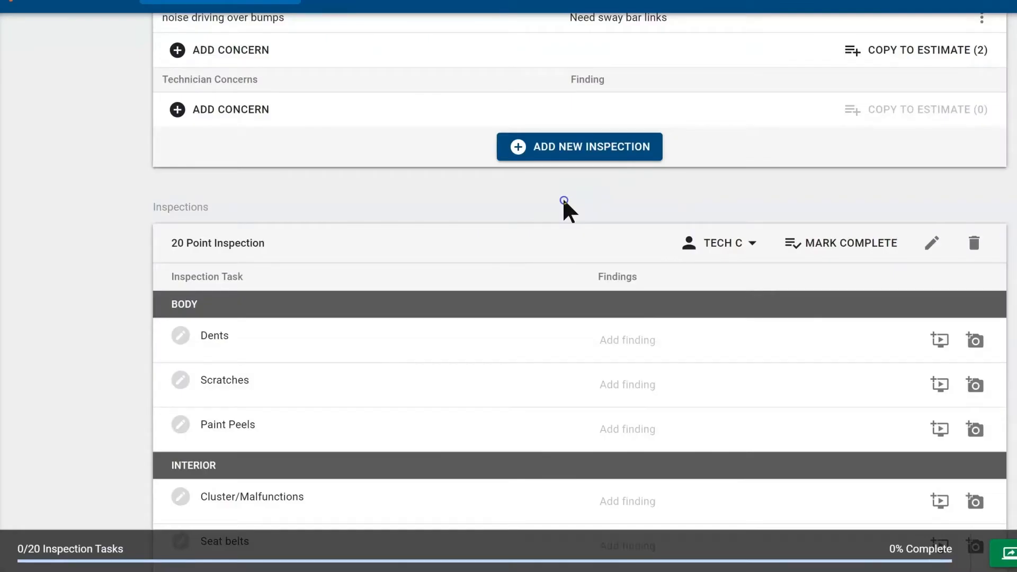
pyautogui.scroll(-2, 416, 313)
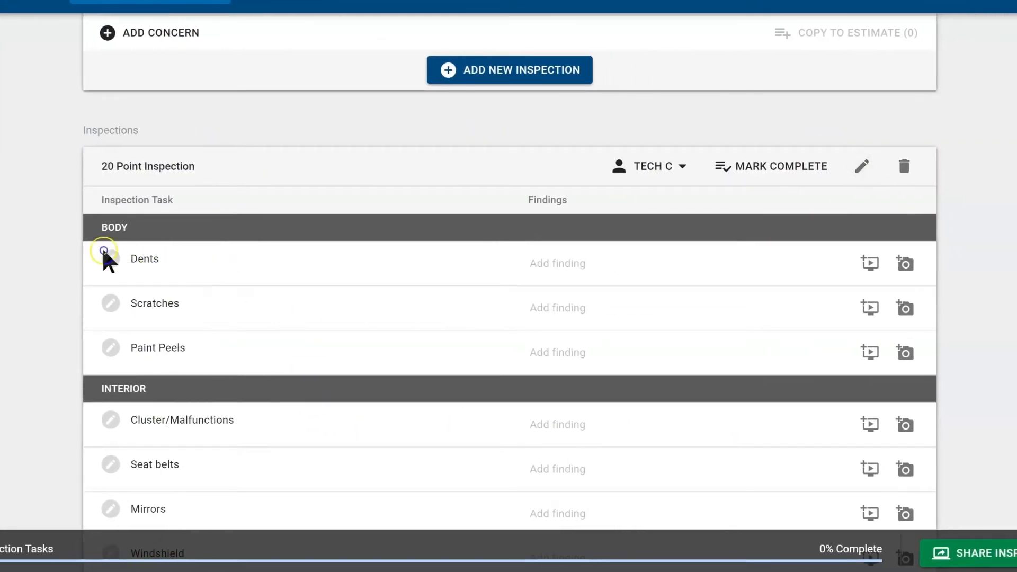
pyautogui.click(106, 259)
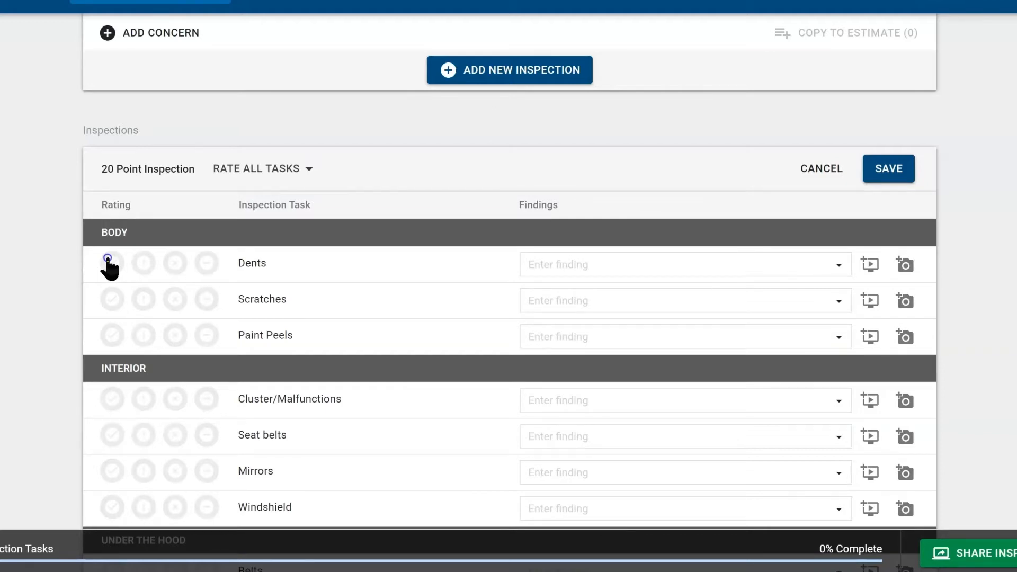
# Step: Rate Dents, Scratches, Paint Peels, Cluster, Seat belts, Mirrors and Windshield as Checked & Okay
pyautogui.click(278, 162)
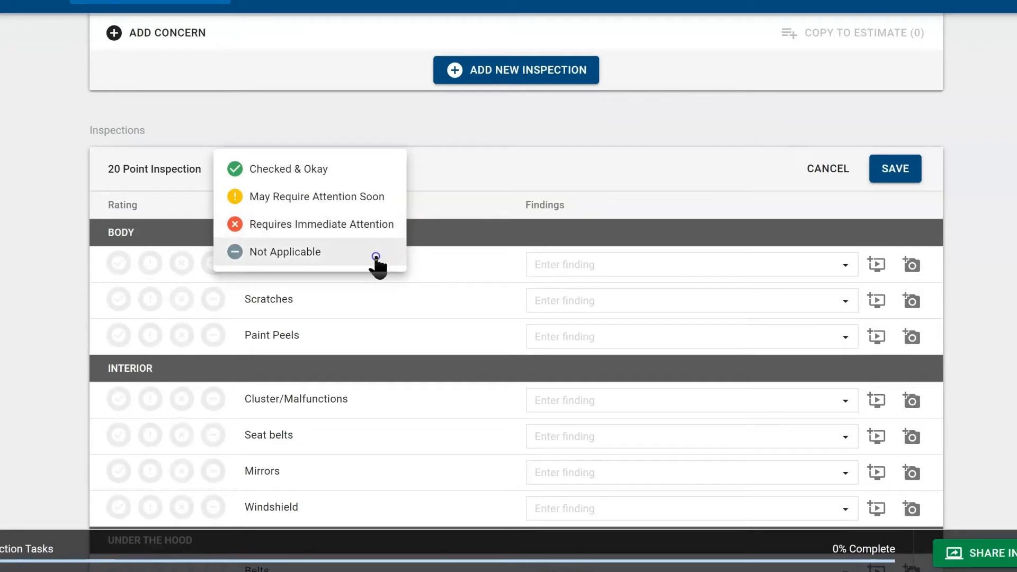
pyautogui.click(495, 188)
pyautogui.click(112, 262)
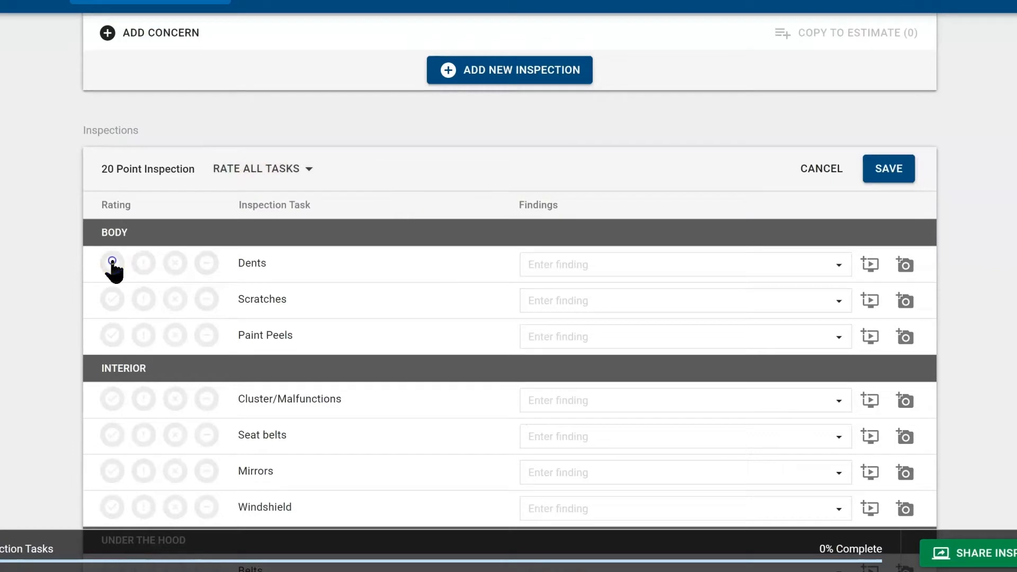
pyautogui.click(113, 299)
pyautogui.click(112, 344)
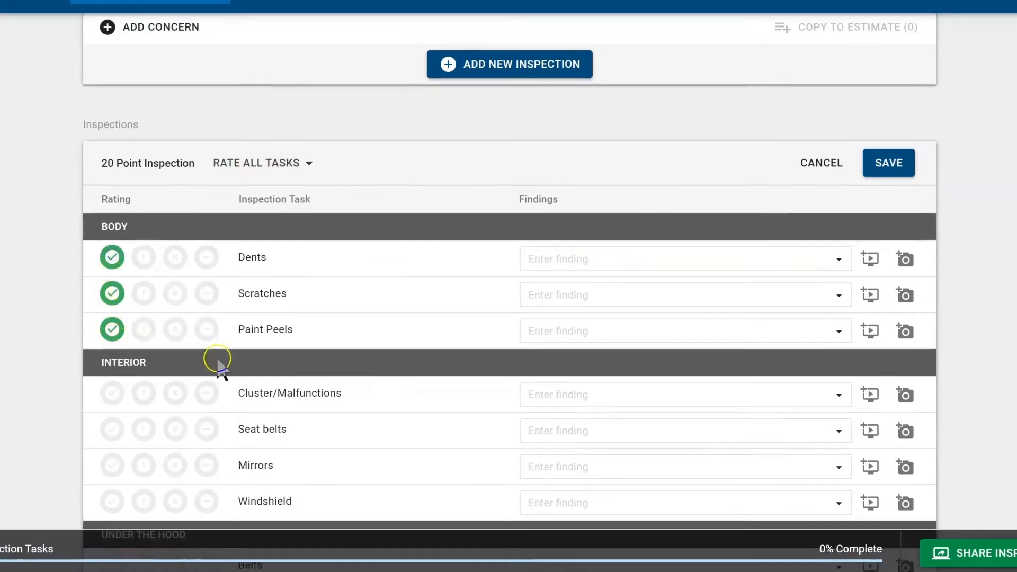
pyautogui.scroll(-3, 228, 381)
pyautogui.click(123, 273)
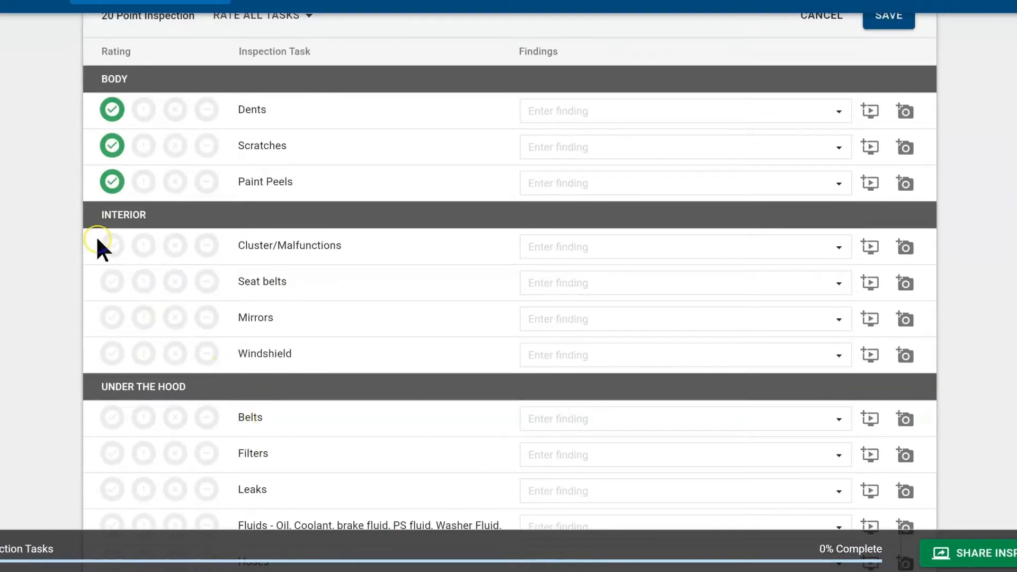
pyautogui.click(108, 281)
pyautogui.click(109, 319)
pyautogui.click(124, 350)
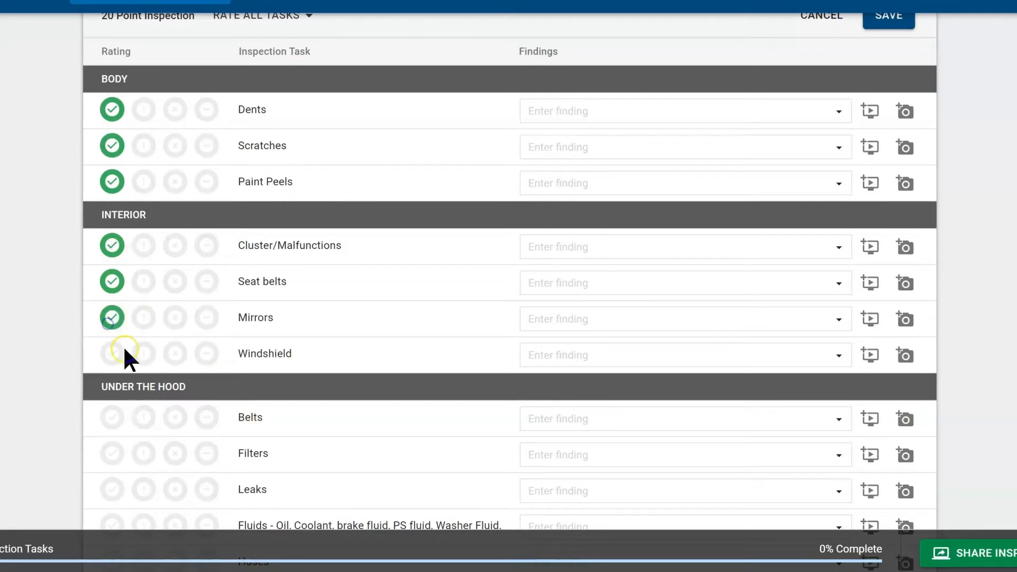
pyautogui.scroll(-2, 237, 447)
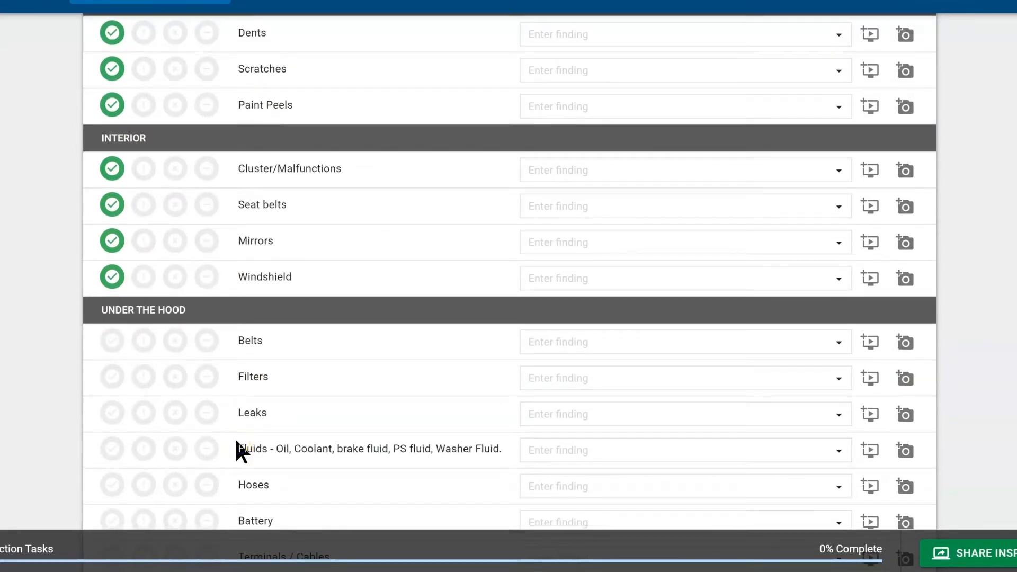
# Step: Flag Belts as needing immediate attention with the finding 'Cracking'
pyautogui.click(176, 342)
pyautogui.click(656, 341)
pyautogui.click(656, 337)
pyautogui.write('Cracking')
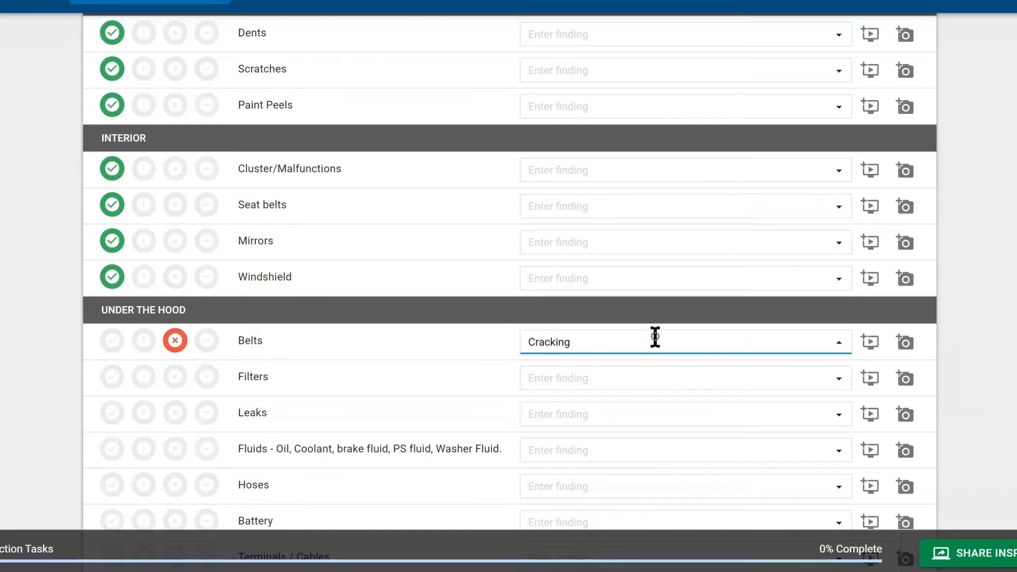
pyautogui.click(907, 340)
pyautogui.click(863, 345)
# Step: Upload the 'Ccracking belt' photo to the Belts finding
pyautogui.click(906, 345)
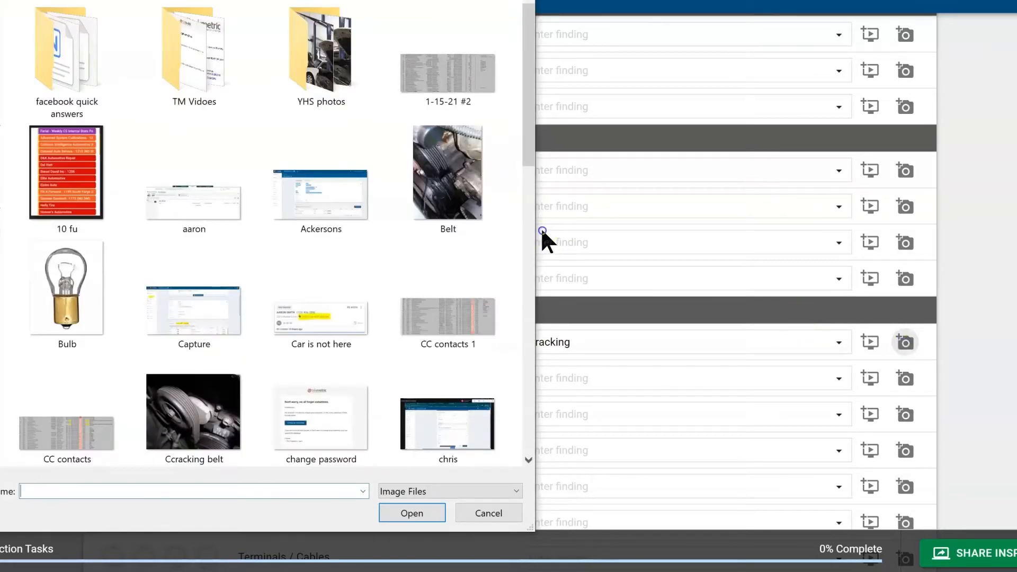
pyautogui.scroll(-3, 340, 217)
pyautogui.scroll(3, 195, 300)
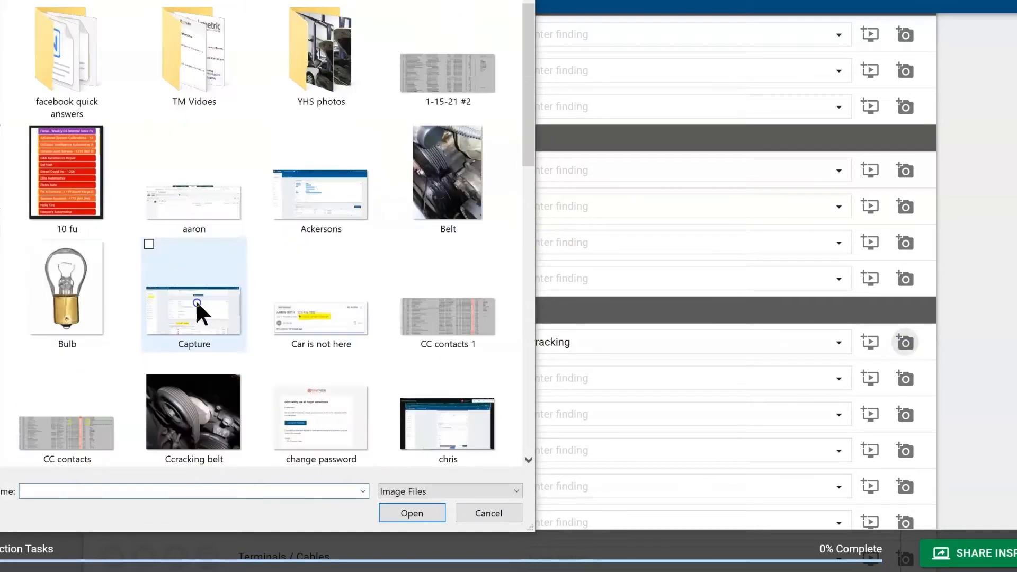
pyautogui.click(183, 419)
pyautogui.click(380, 521)
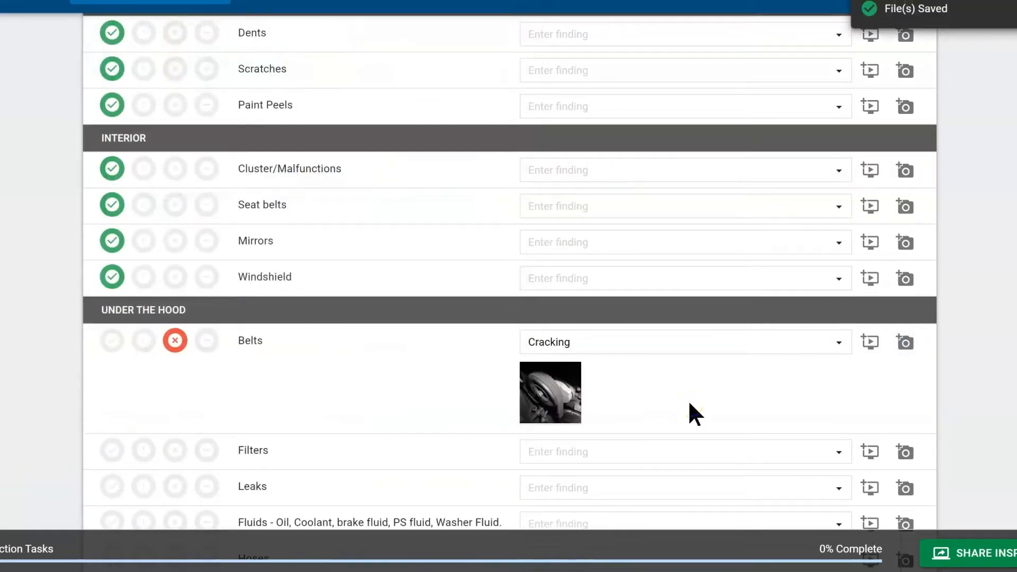
# Step: Mark up the belt photo with a red circle and arrow and save it
pyautogui.moveTo(560, 397)
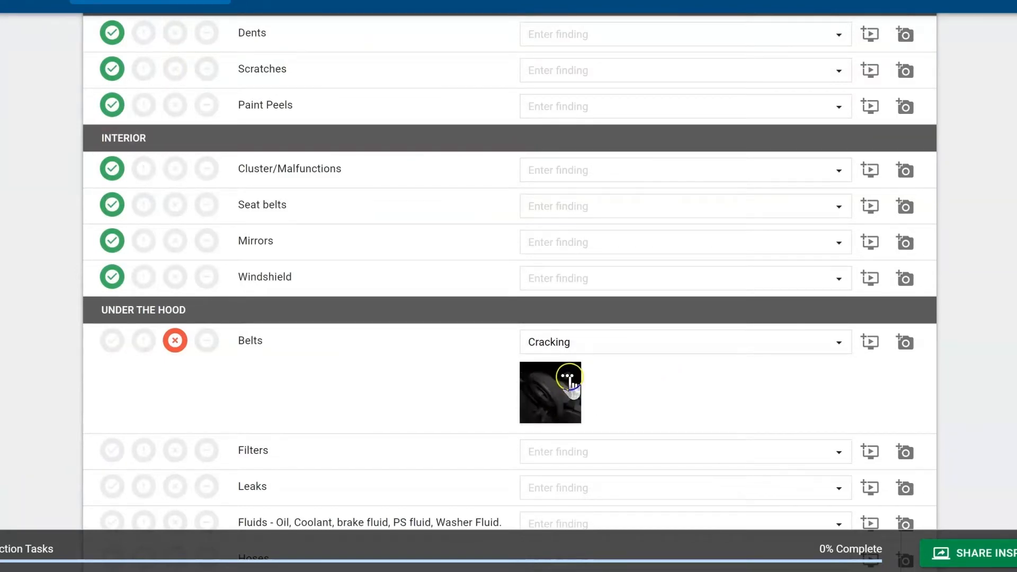
pyautogui.click(567, 376)
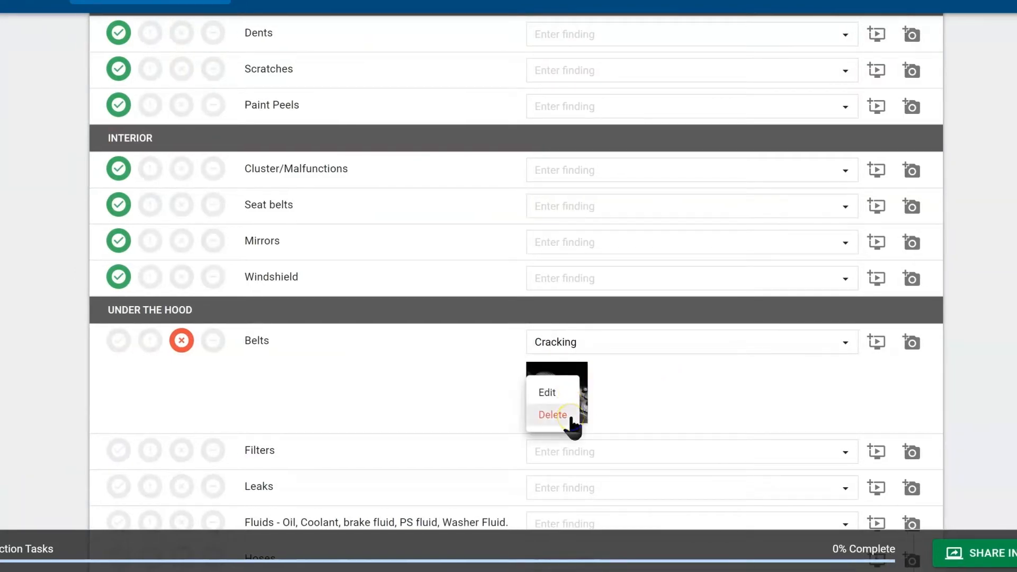
pyautogui.click(563, 392)
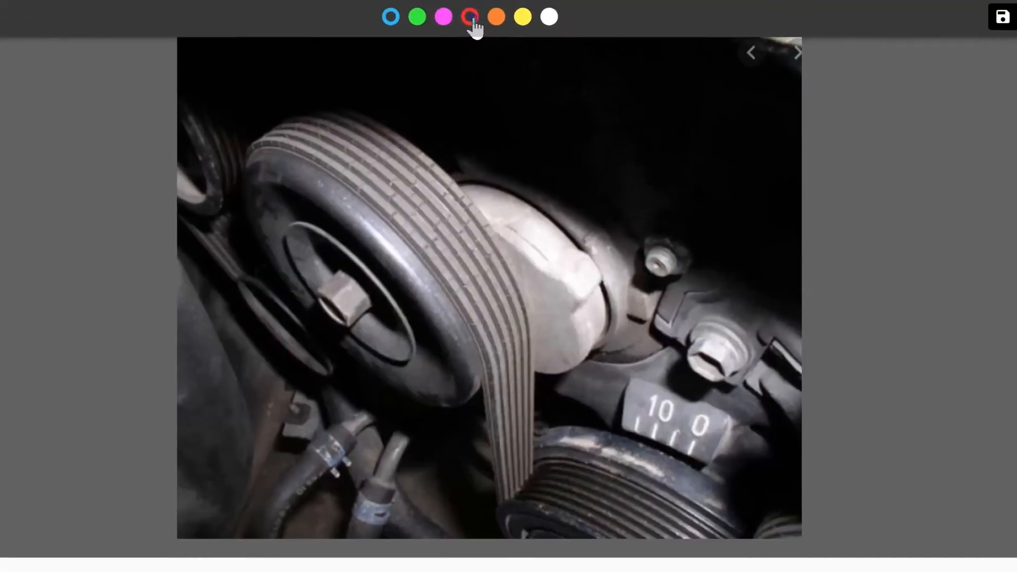
pyautogui.click(469, 1)
pyautogui.moveTo(407, 157)
pyautogui.mouseDown()
pyautogui.moveTo(347, 190)
pyautogui.moveTo(447, 266)
pyautogui.moveTo(422, 150)
pyautogui.moveTo(393, 158)
pyautogui.mouseUp()
pyautogui.moveTo(409, 384)
pyautogui.mouseDown()
pyautogui.moveTo(412, 295)
pyautogui.moveTo(426, 298)
pyautogui.mouseUp()
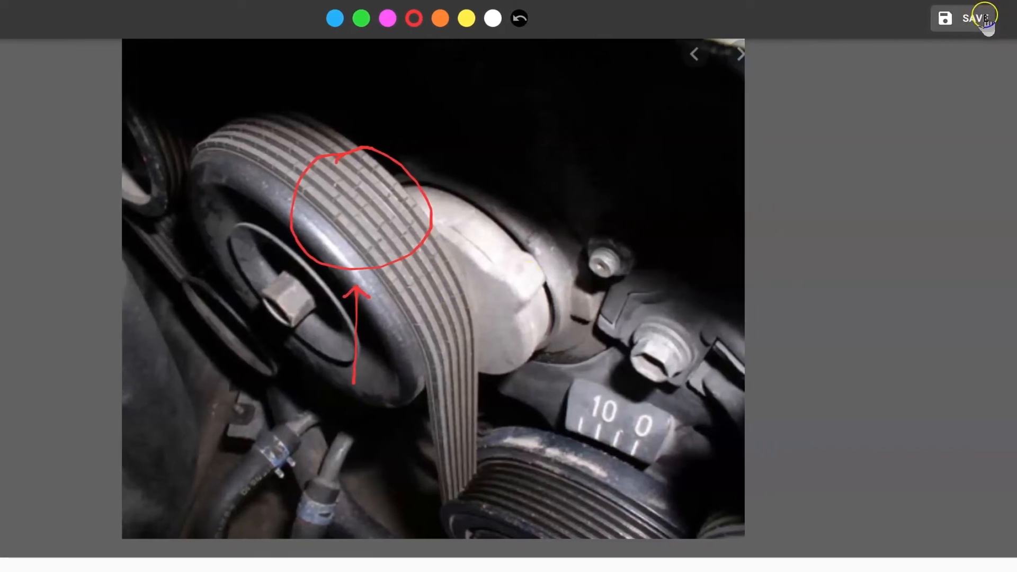
pyautogui.click(985, 21)
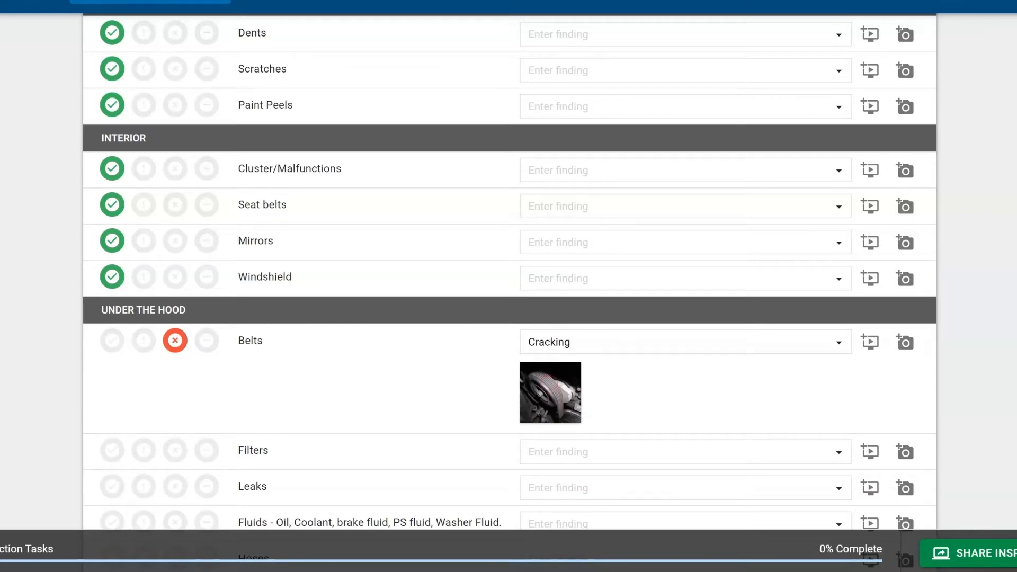
# Step: Rate Filters as May Require Attention Soon with the finding 'air filter'
pyautogui.scroll(-3, 781, 141)
pyautogui.click(142, 303)
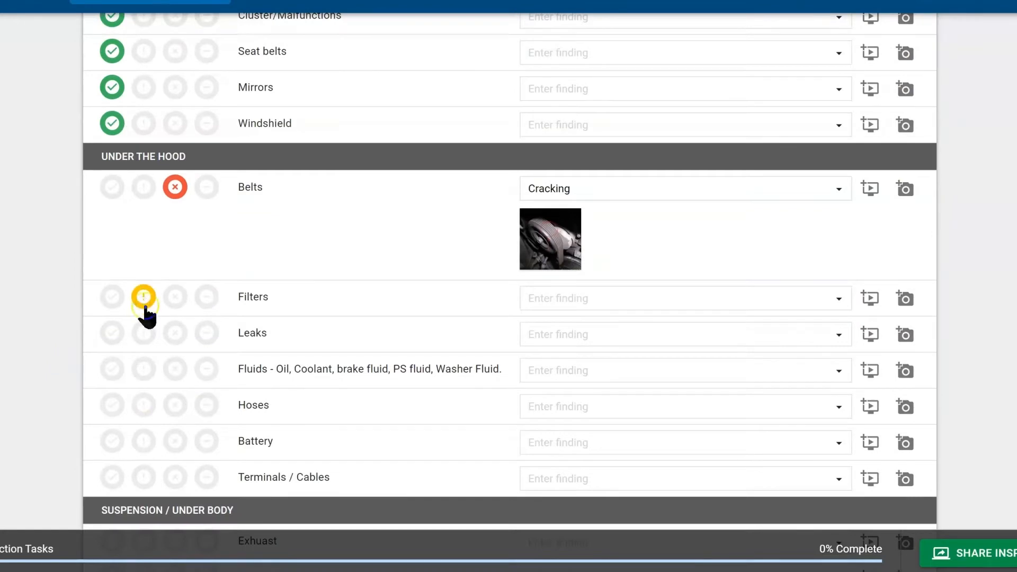
pyautogui.click(600, 295)
pyautogui.write('a')
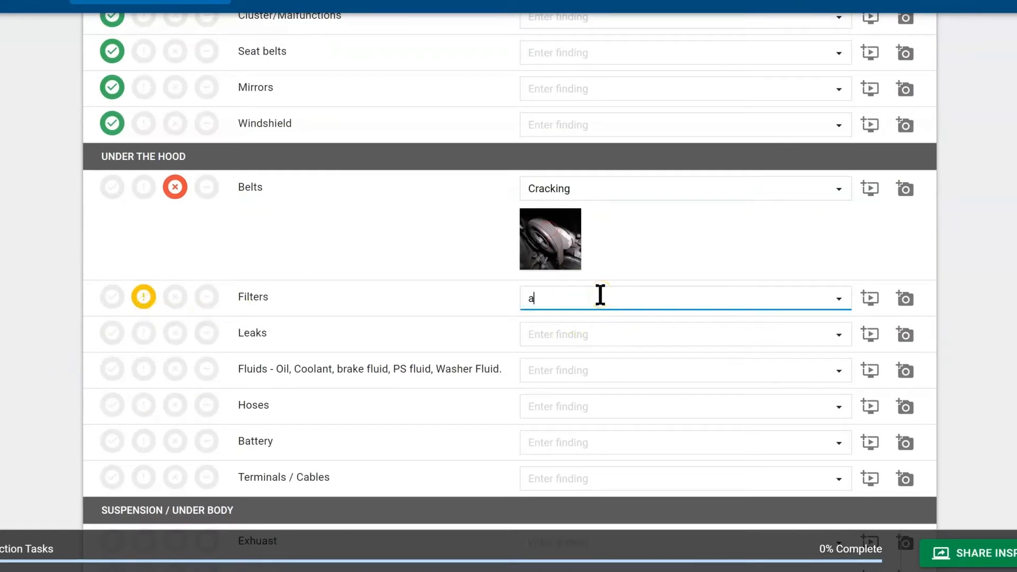
pyautogui.write('ir filter')
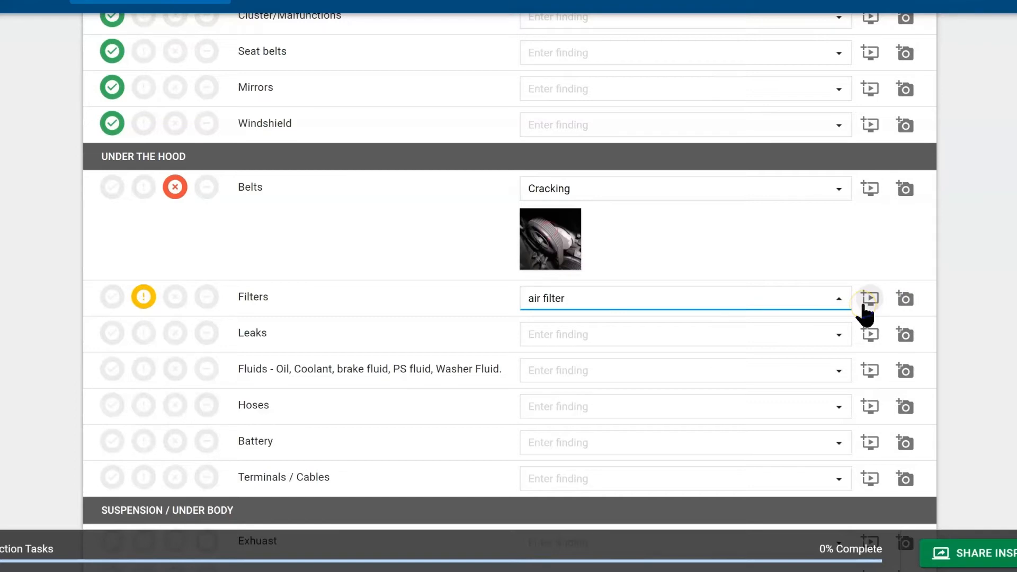
# Step: Rate all remaining inspection tasks Checked & Okay with the rate-all-tasks option
pyautogui.scroll(-2, 485, 298)
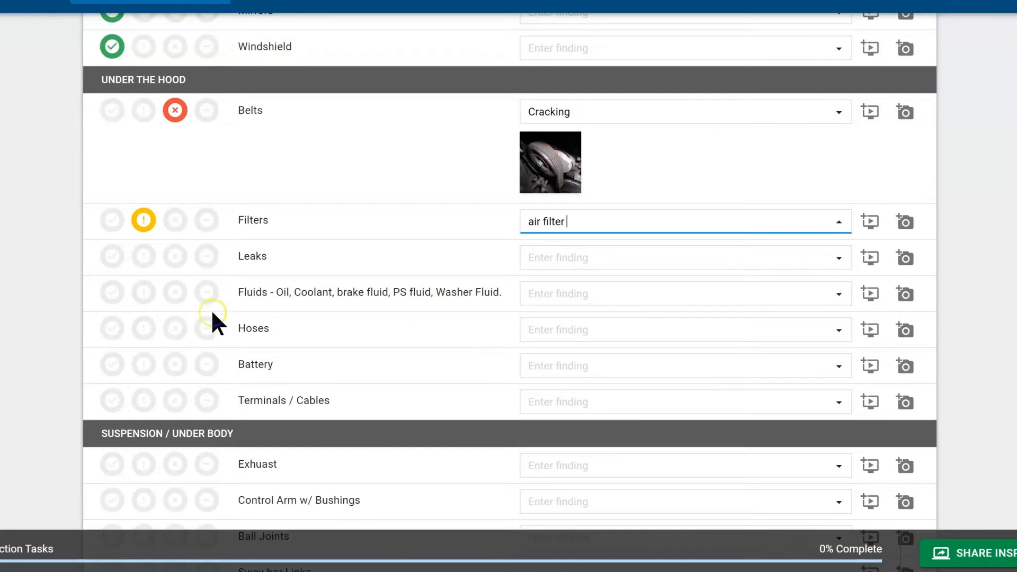
pyautogui.scroll(-2, 212, 317)
pyautogui.click(110, 179)
pyautogui.click(106, 212)
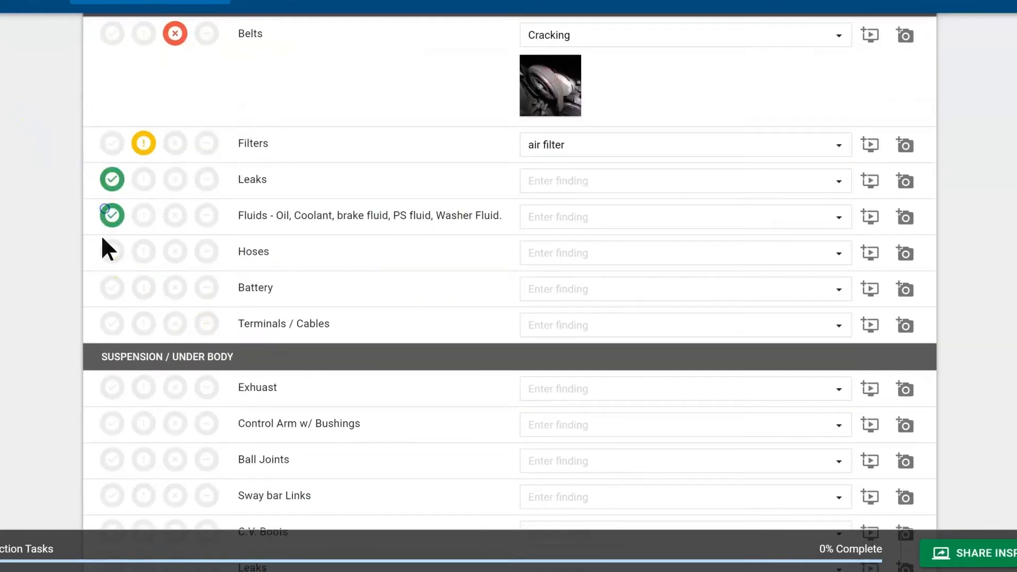
pyautogui.click(108, 255)
pyautogui.click(111, 255)
pyautogui.click(114, 218)
pyautogui.click(113, 182)
pyautogui.scroll(5, 254, 254)
pyautogui.scroll(6, 276, 270)
pyautogui.click(286, 164)
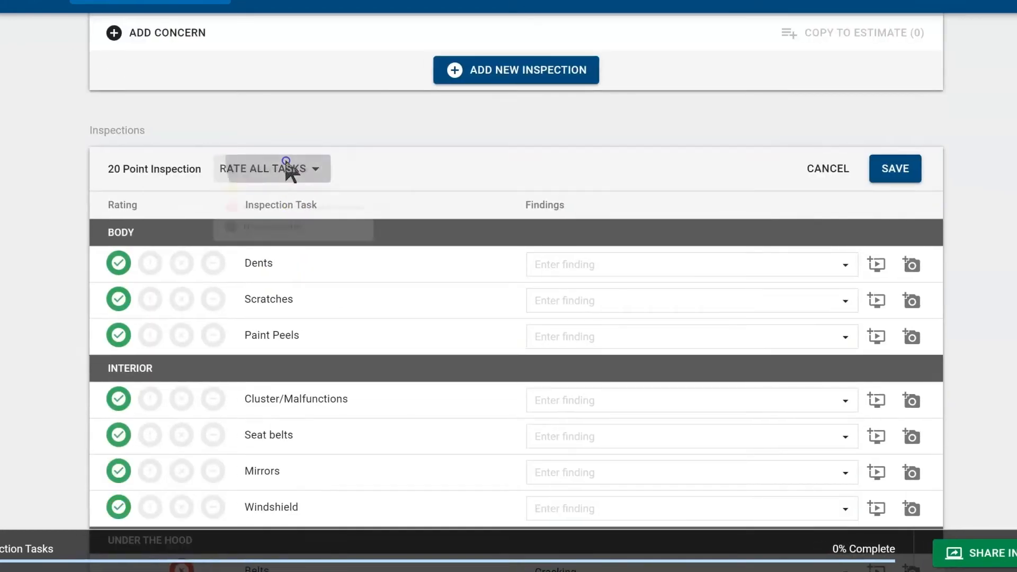
pyautogui.click(291, 168)
pyautogui.scroll(-10, 294, 180)
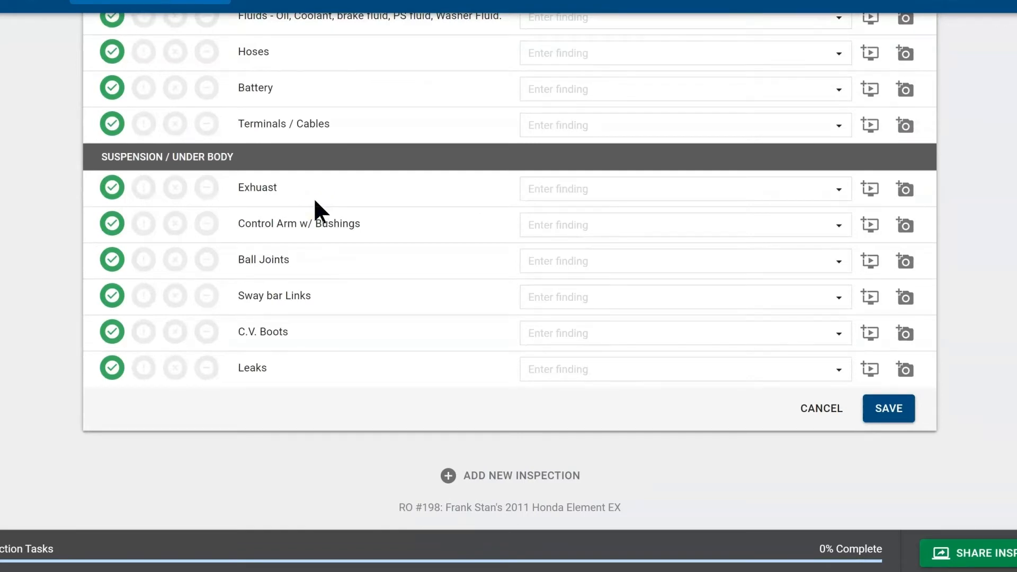
pyautogui.scroll(15, 334, 212)
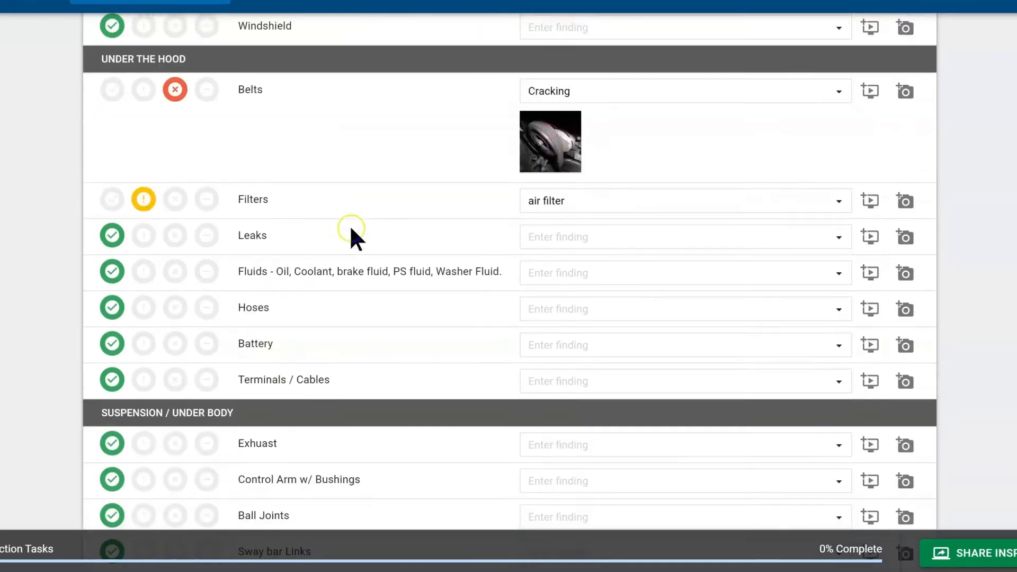
pyautogui.scroll(2, 854, 343)
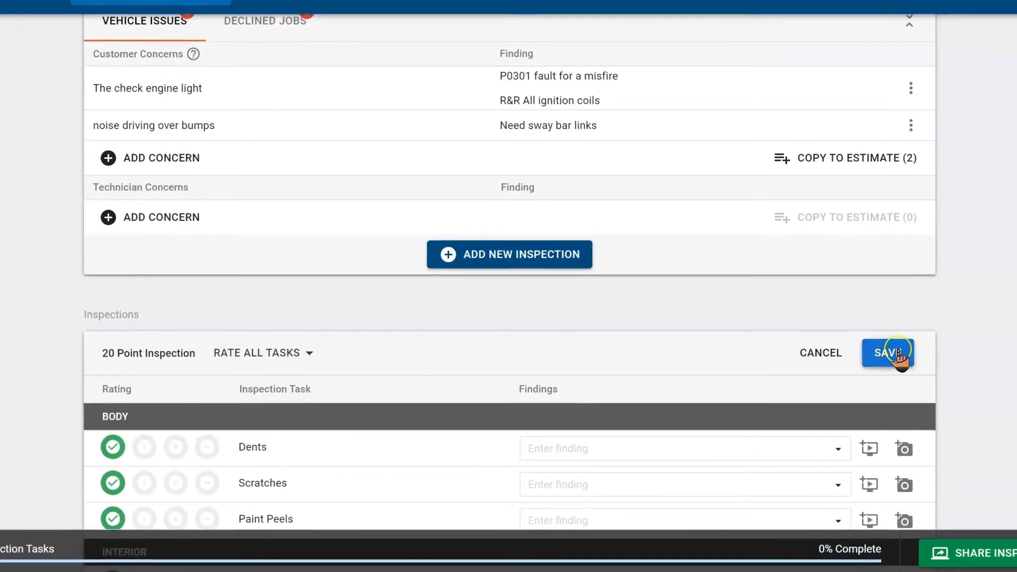
pyautogui.scroll(2, 900, 351)
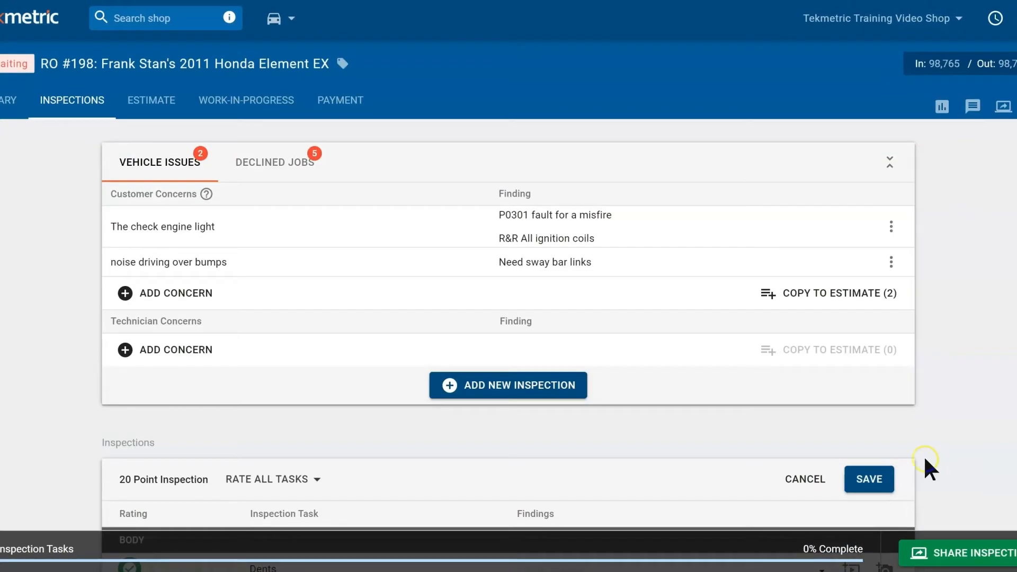
# Step: Save the 20 Point Inspection results and mark it complete, confirming the completion date and time
pyautogui.click(867, 481)
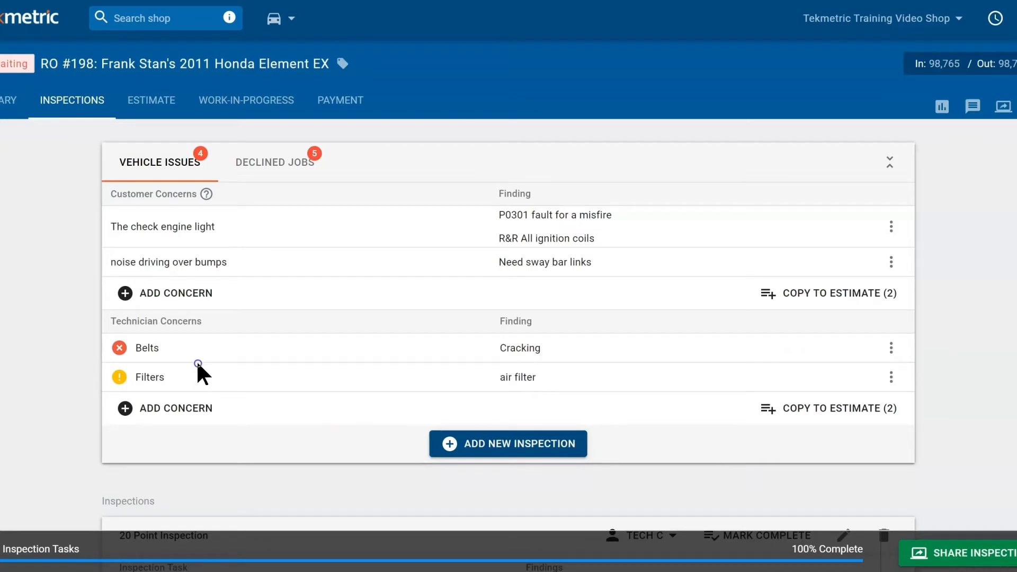
pyautogui.scroll(-5, 602, 424)
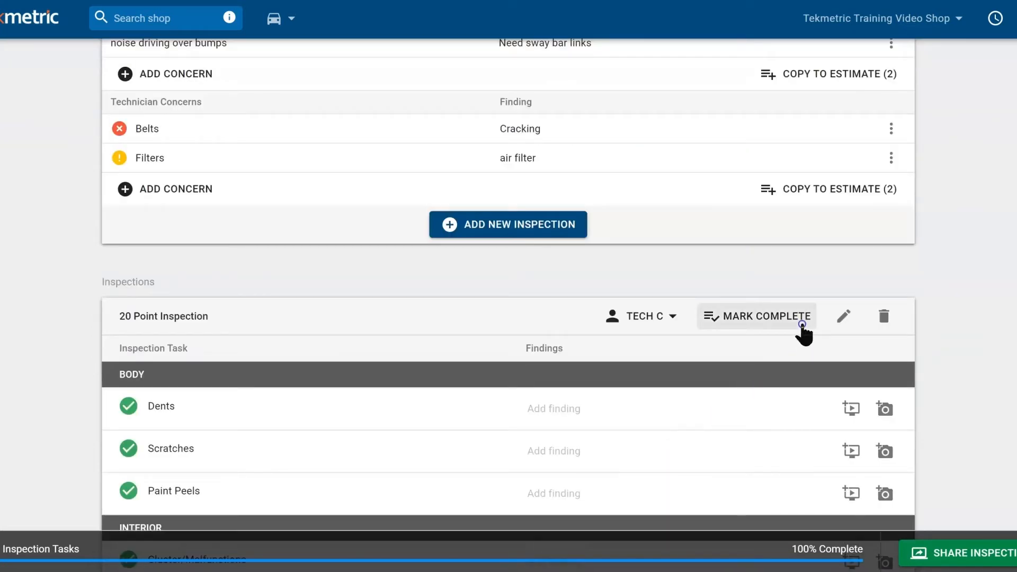
pyautogui.click(802, 325)
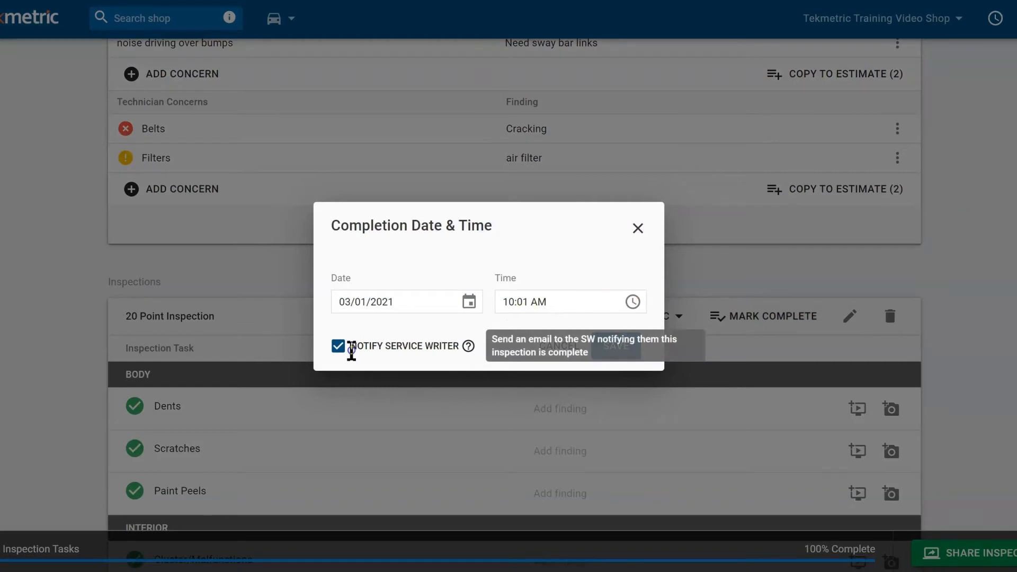
pyautogui.click(617, 348)
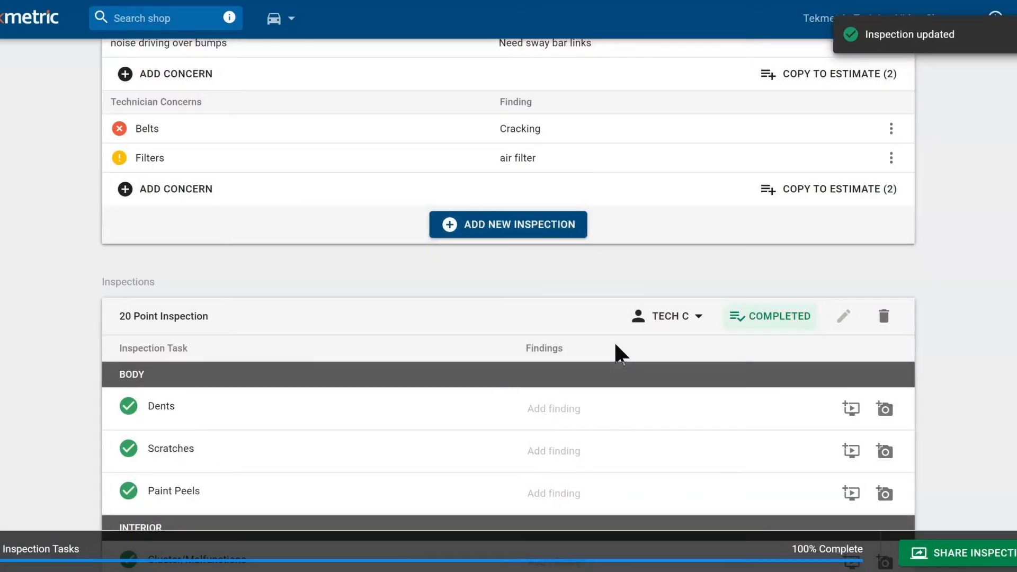
pyautogui.scroll(4, 470, 327)
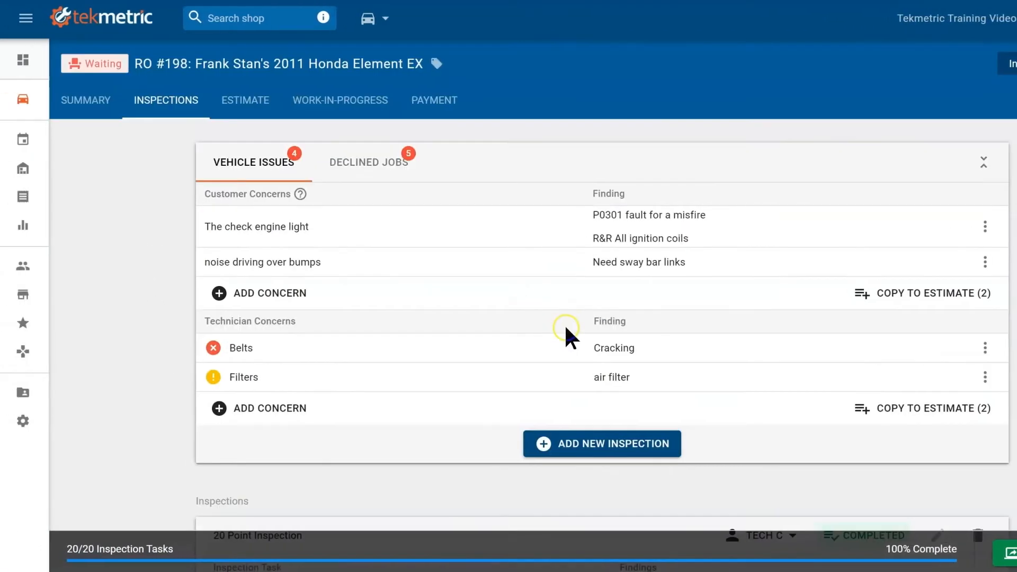
# Step: Reopen RO #198 from the job board and start a custom activity note
pyautogui.click(22, 102)
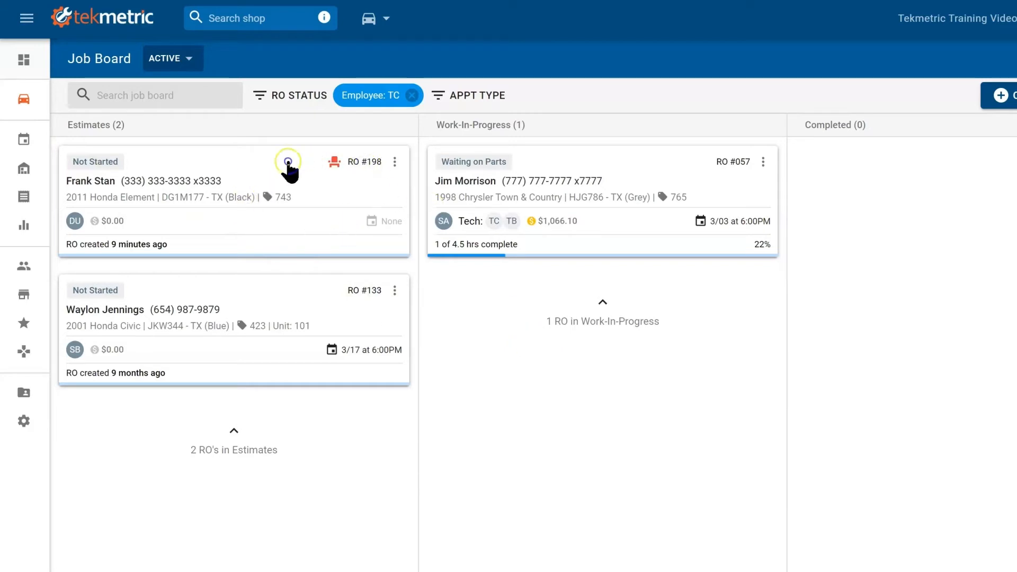
pyautogui.click(354, 192)
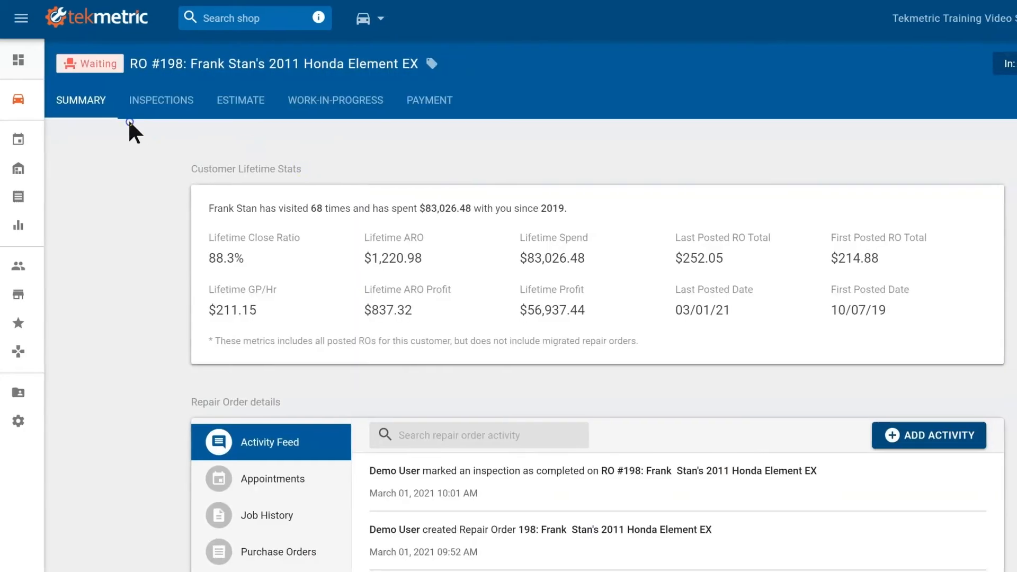
pyautogui.scroll(-1, 34, 105)
pyautogui.scroll(1, 34, 103)
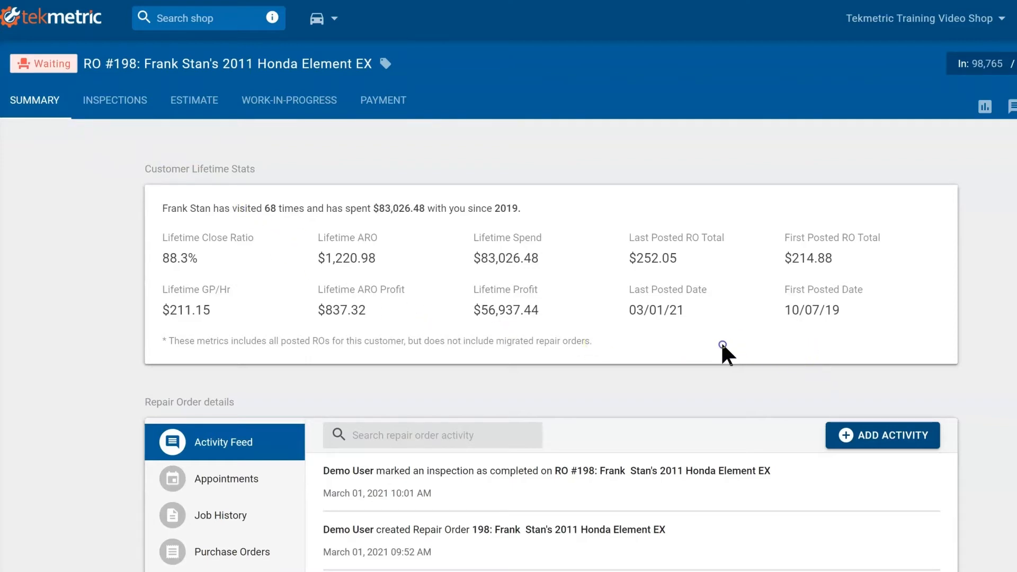
pyautogui.scroll(-2, 686, 341)
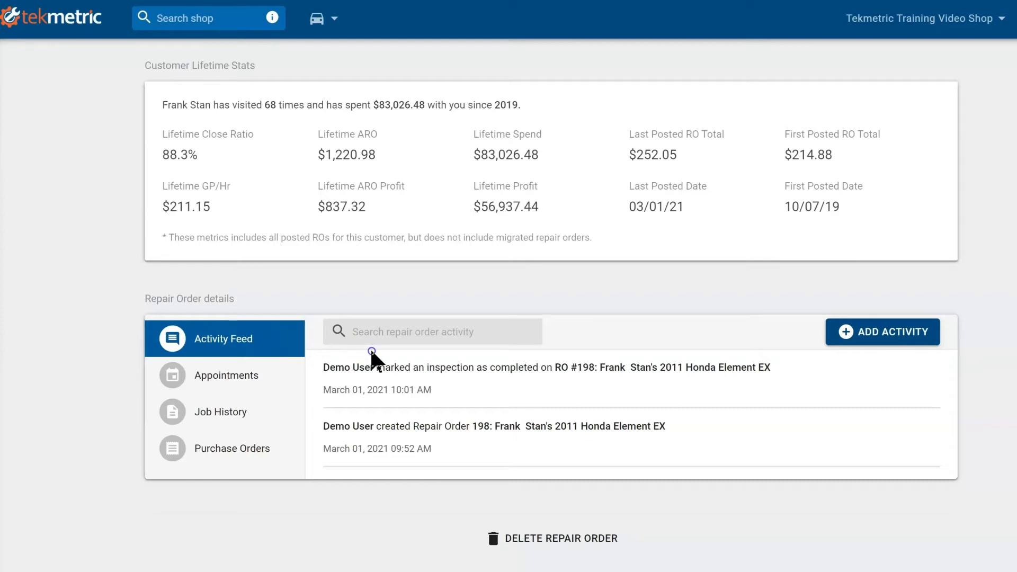
pyautogui.click(919, 335)
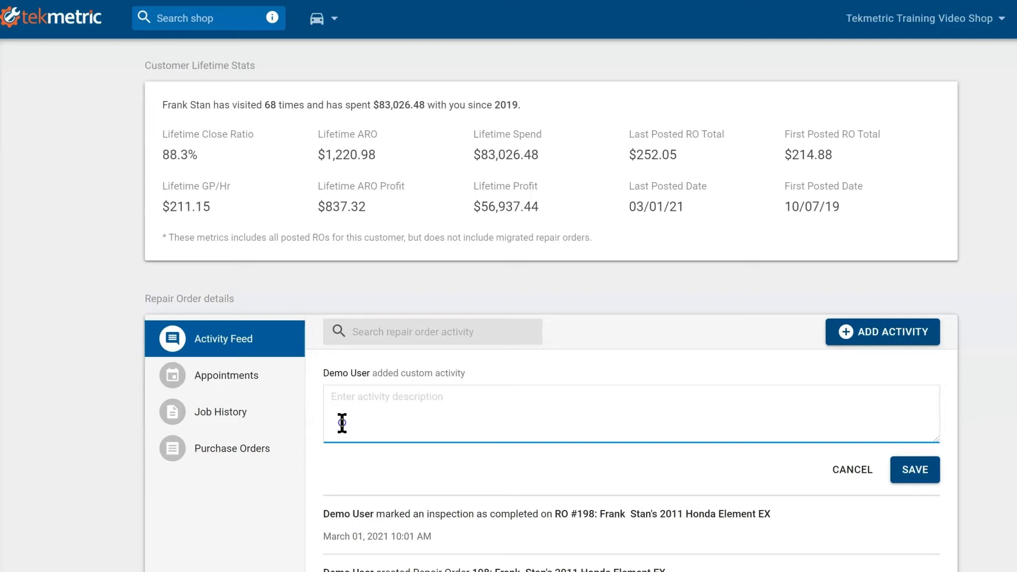
# Step: Look through the RO's appointments, vehicle job history and purchase orders, then return to inspections
pyautogui.click(235, 391)
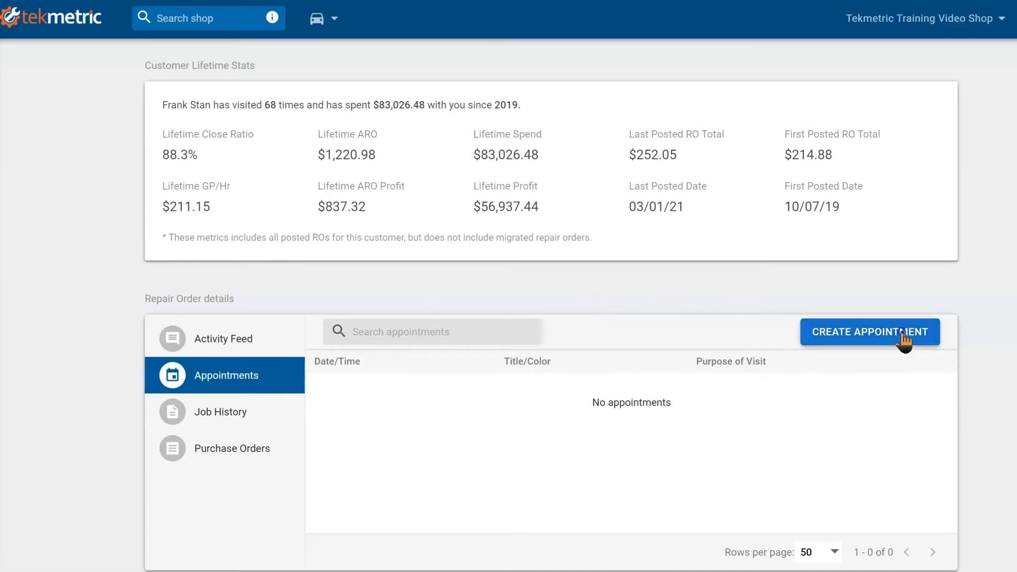
pyautogui.click(240, 418)
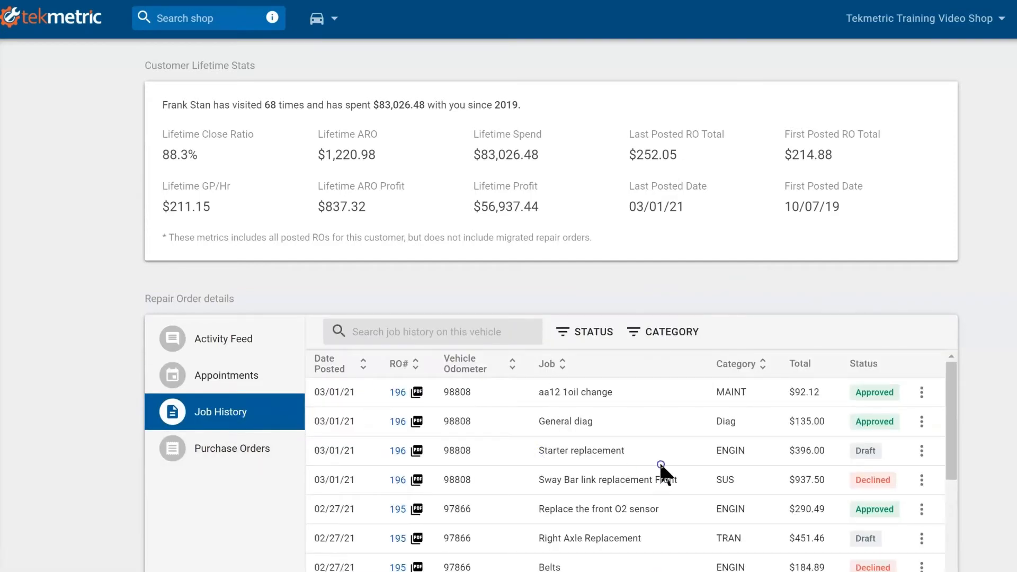
pyautogui.scroll(-5, 659, 461)
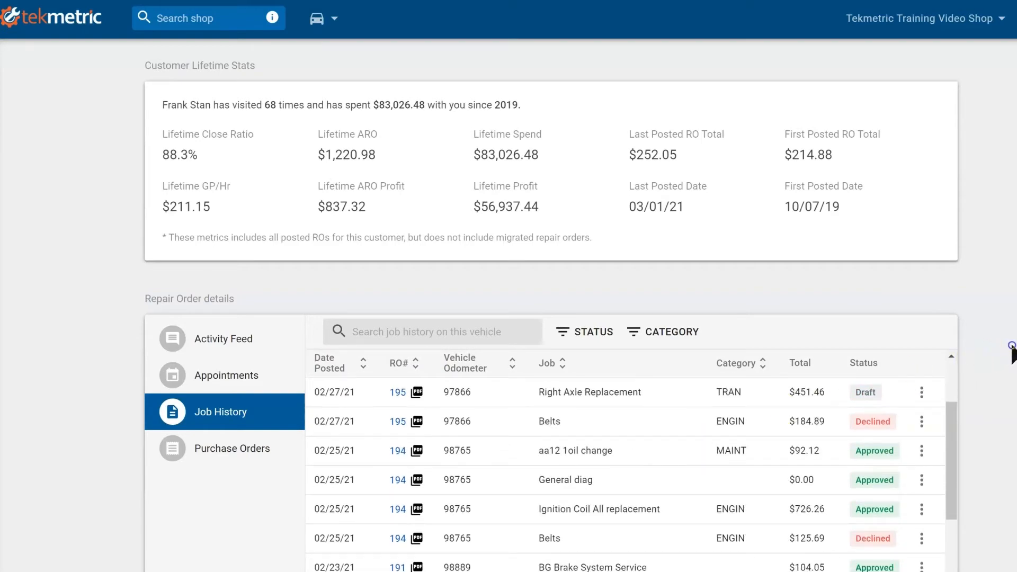
pyautogui.scroll(-3, 949, 352)
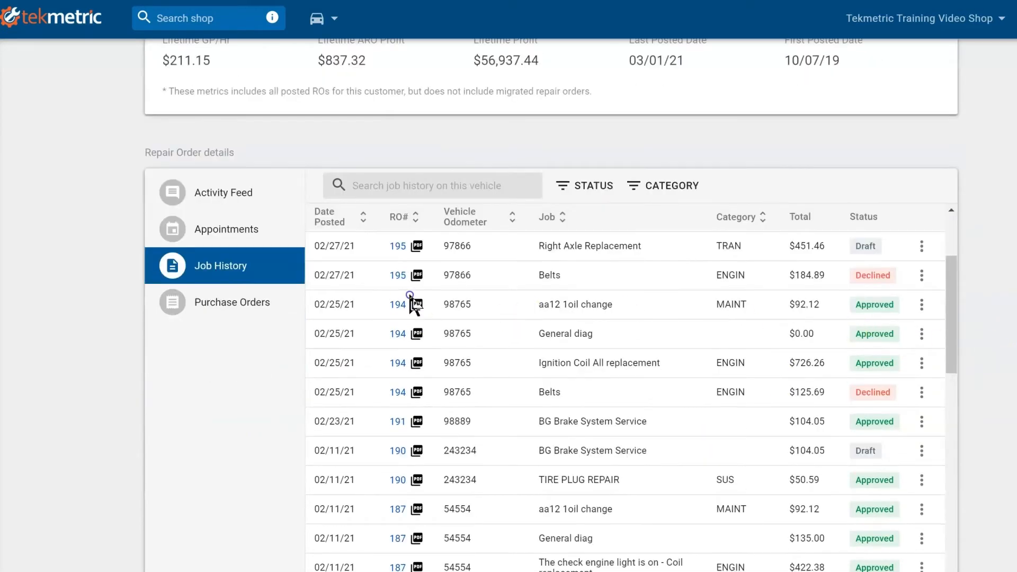
pyautogui.click(559, 331)
pyautogui.click(553, 524)
pyautogui.click(220, 300)
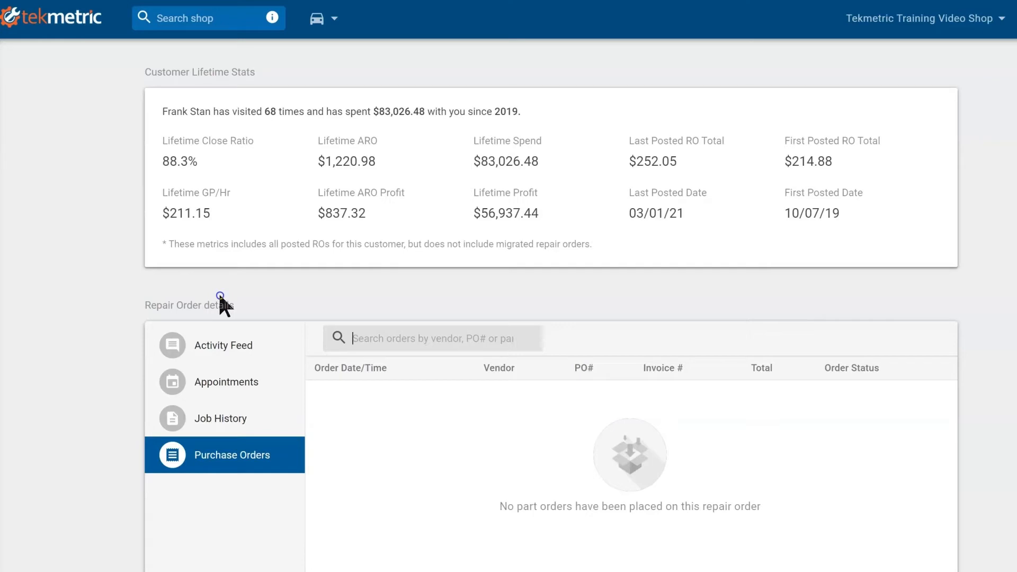
pyautogui.scroll(3, 219, 295)
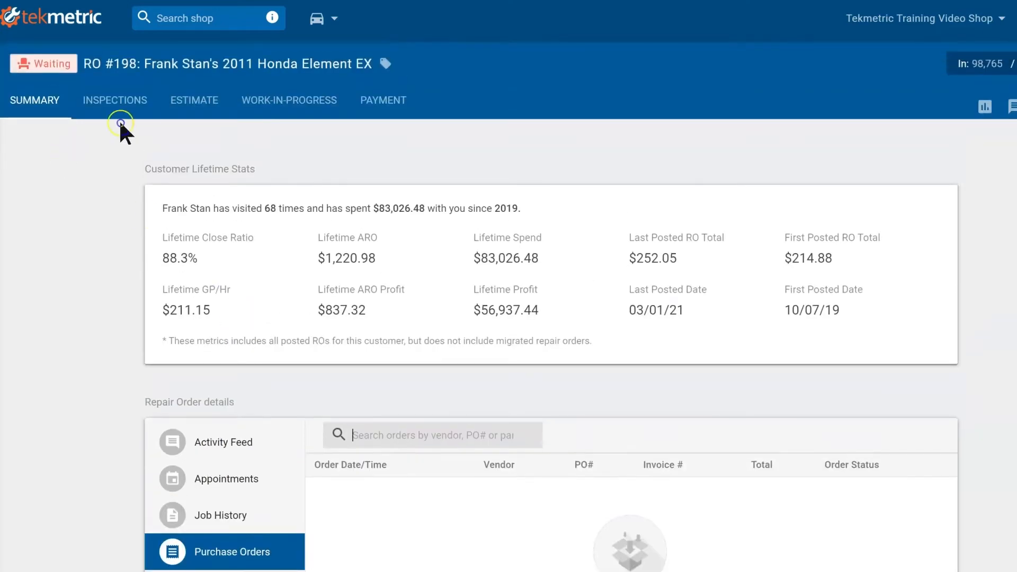
pyautogui.click(138, 101)
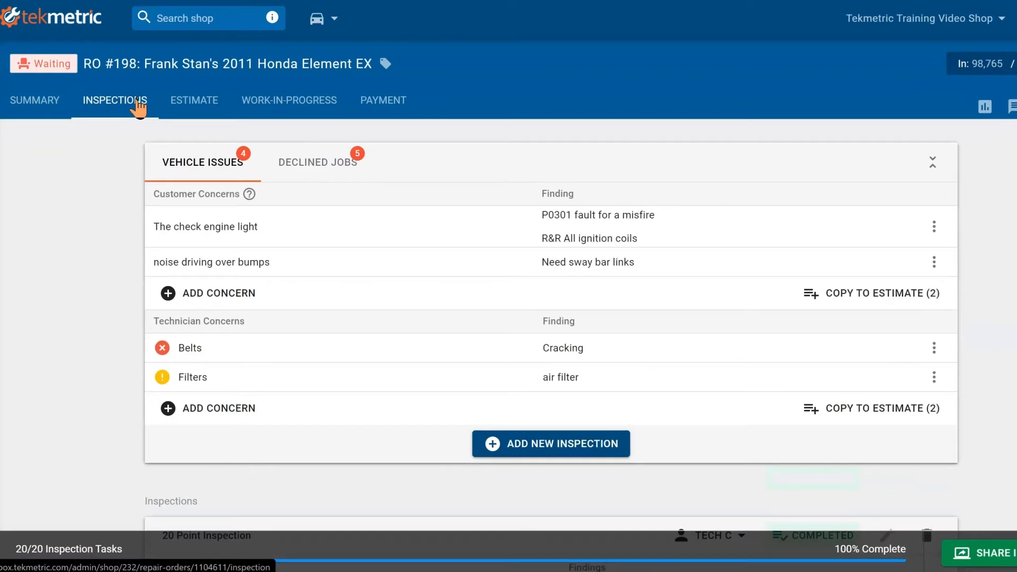
# Step: Switch to RO #198's estimate and open the action menu on the check engine light concern
pyautogui.click(215, 101)
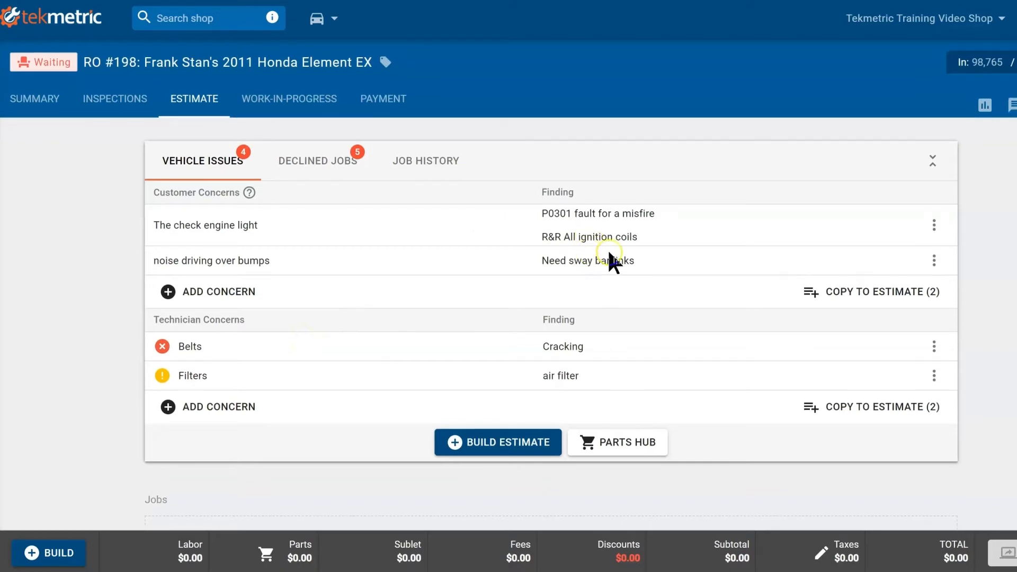
pyautogui.scroll(-2, 689, 252)
pyautogui.scroll(2, 844, 253)
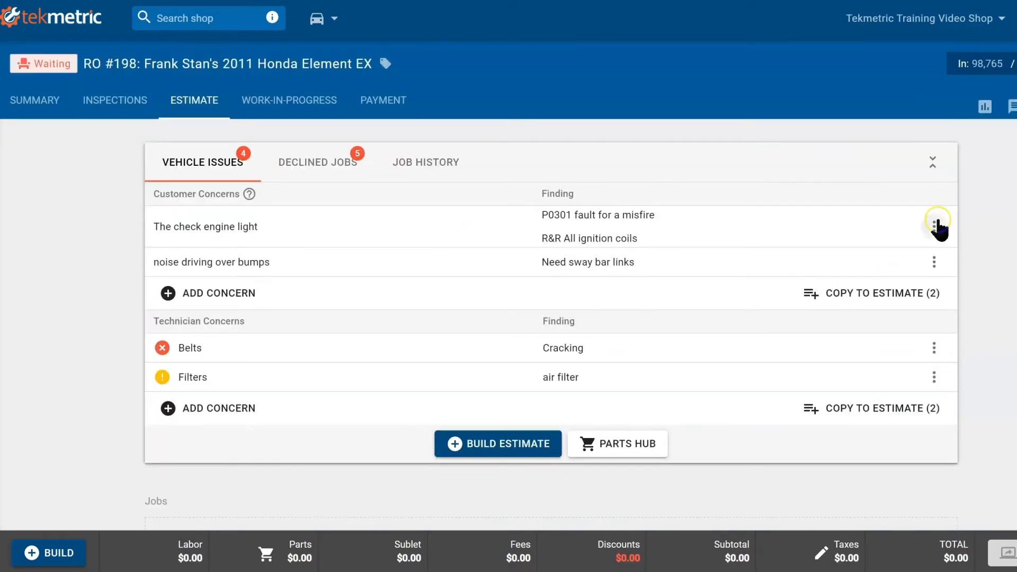
pyautogui.click(935, 225)
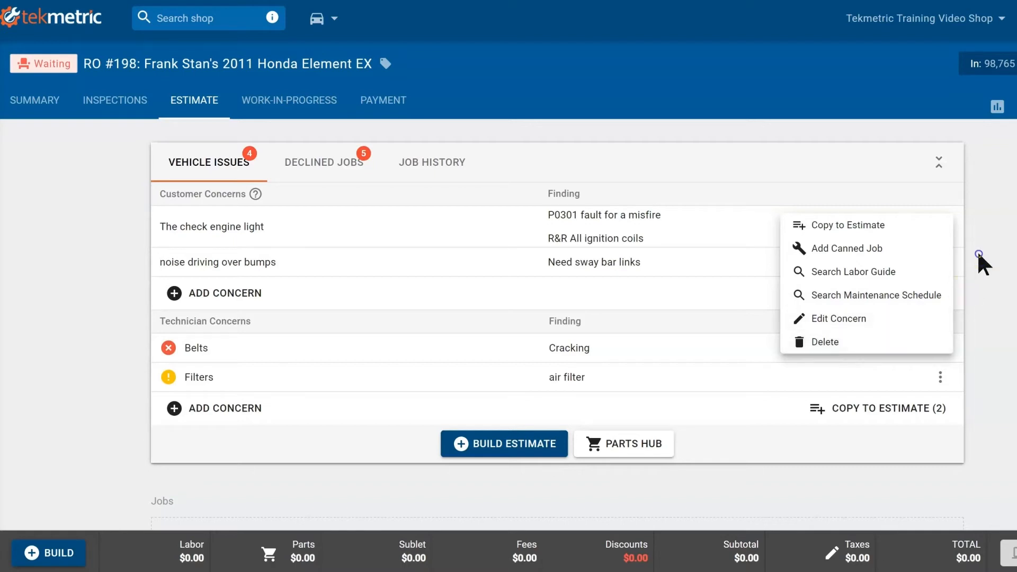
# Step: Copy the check engine light concern to the estimate as a job
pyautogui.click(907, 226)
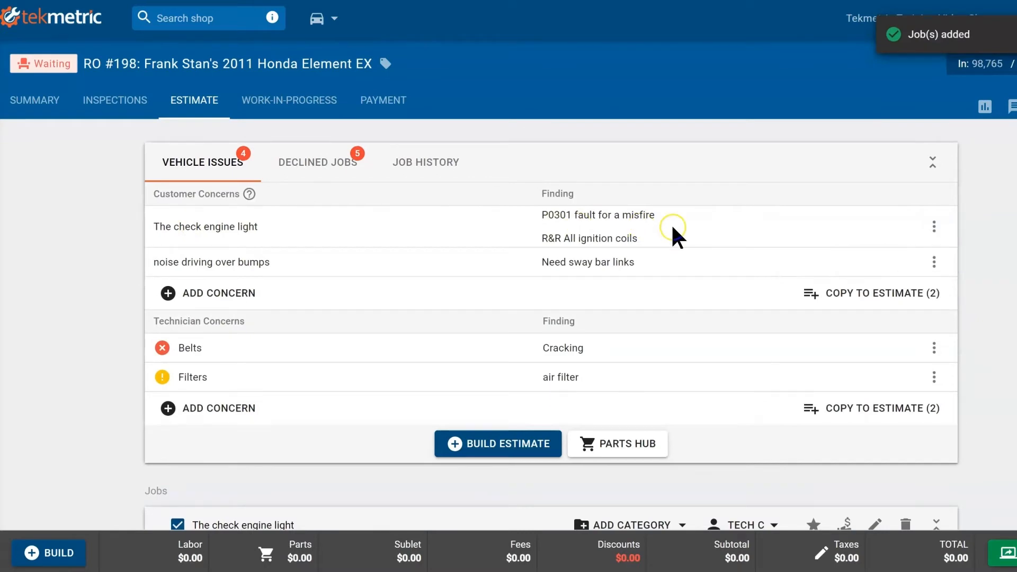
pyautogui.scroll(-4, 678, 236)
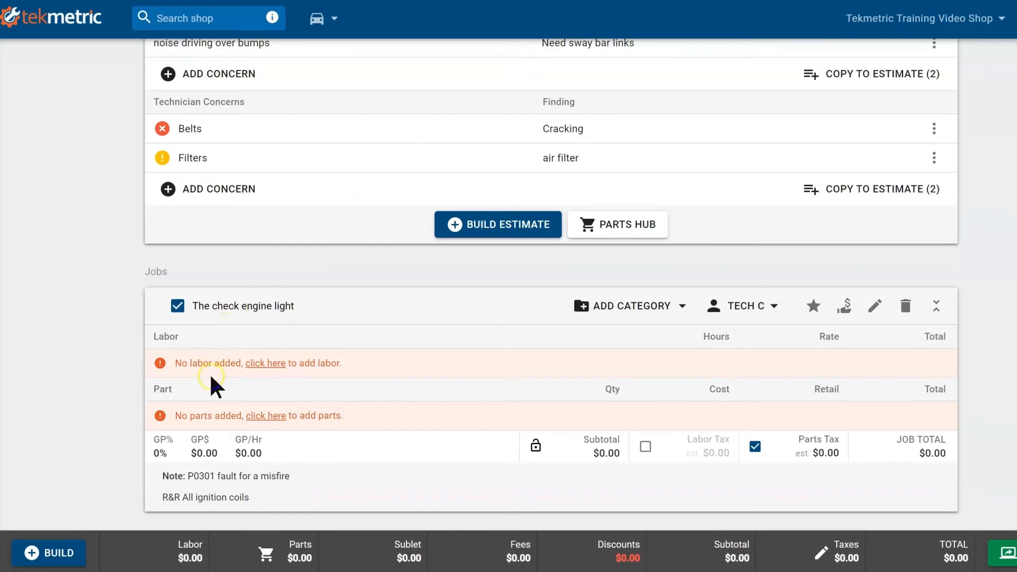
pyautogui.moveTo(265, 498); pyautogui.dragTo(178, 472)
pyautogui.click(300, 499)
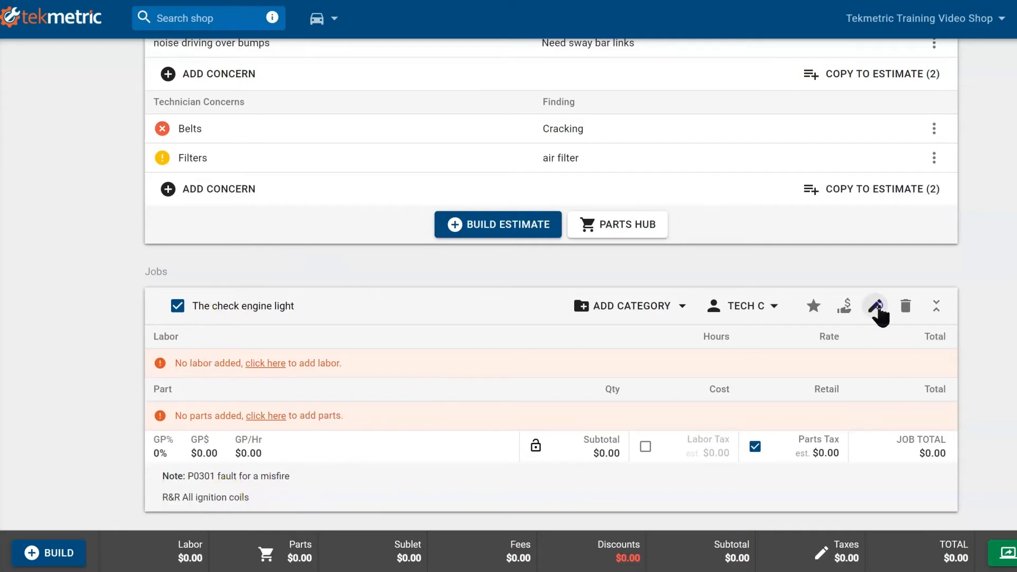
# Step: Add an 'R&R coil' labor line of 1 hour to the job and save it
pyautogui.click(264, 364)
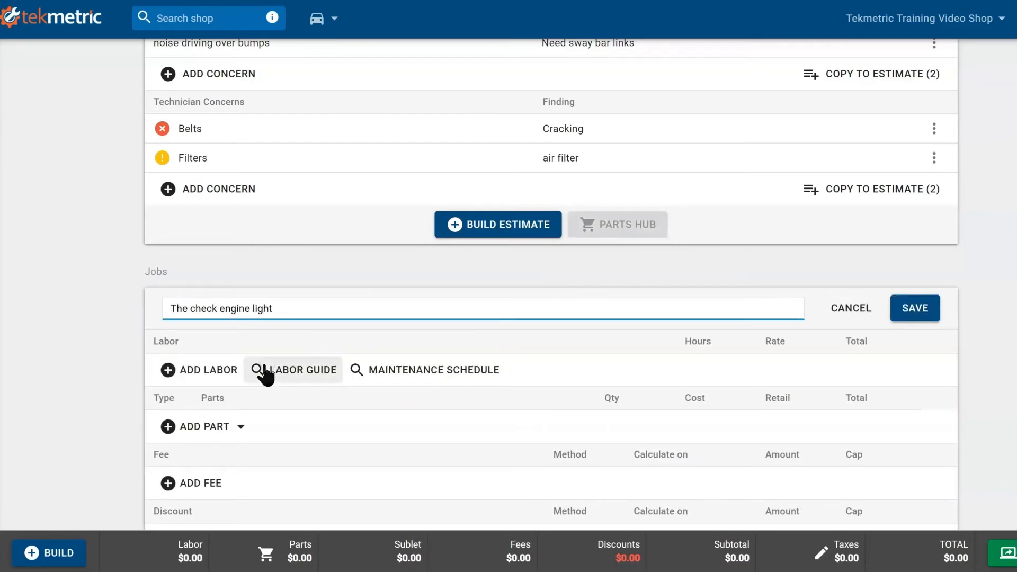
pyautogui.scroll(-3, 278, 347)
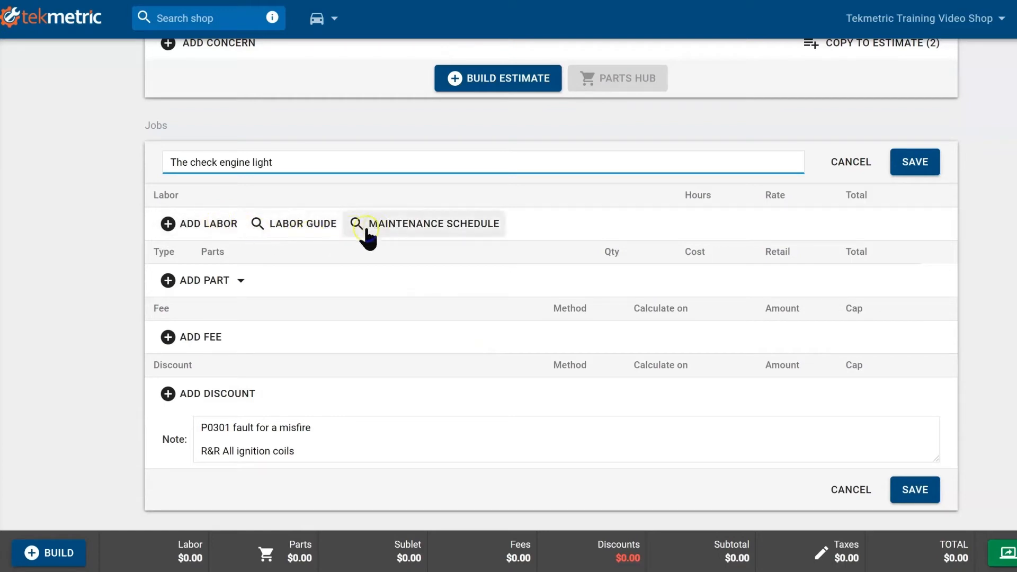
pyautogui.click(212, 224)
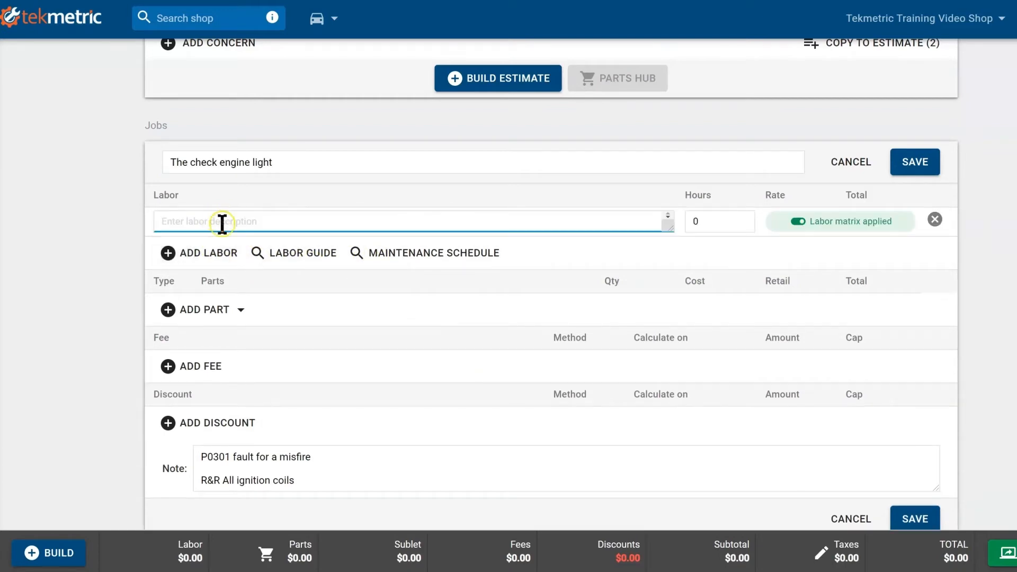
pyautogui.write('R&R coils')
pyautogui.press('Tab')
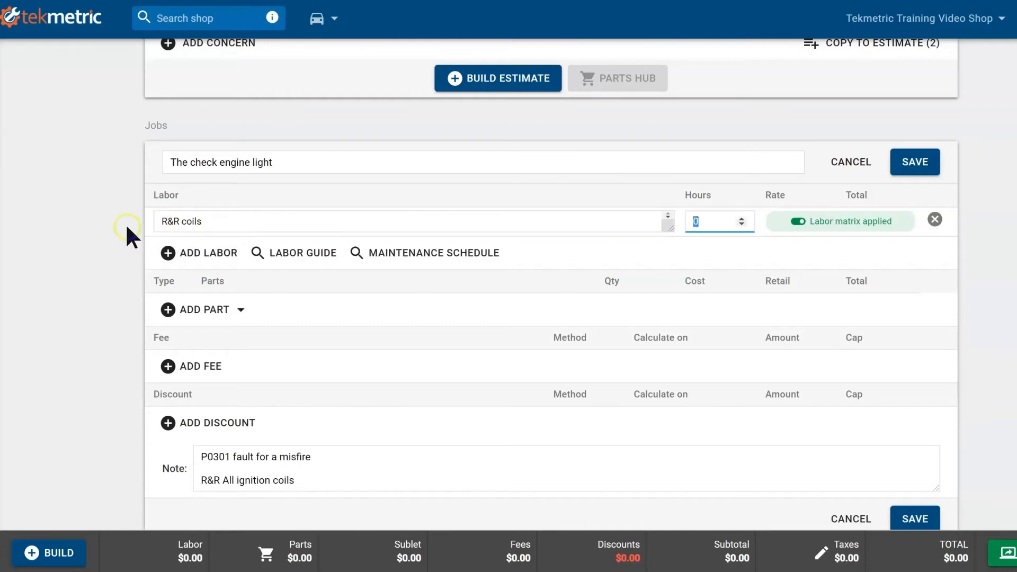
pyautogui.write('1')
pyautogui.click(719, 218)
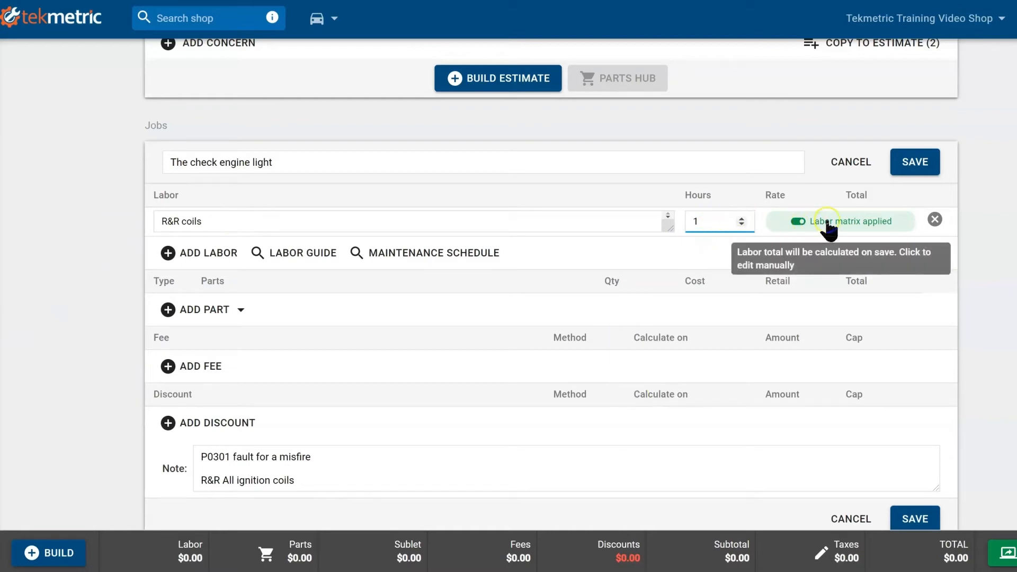
pyautogui.click(915, 162)
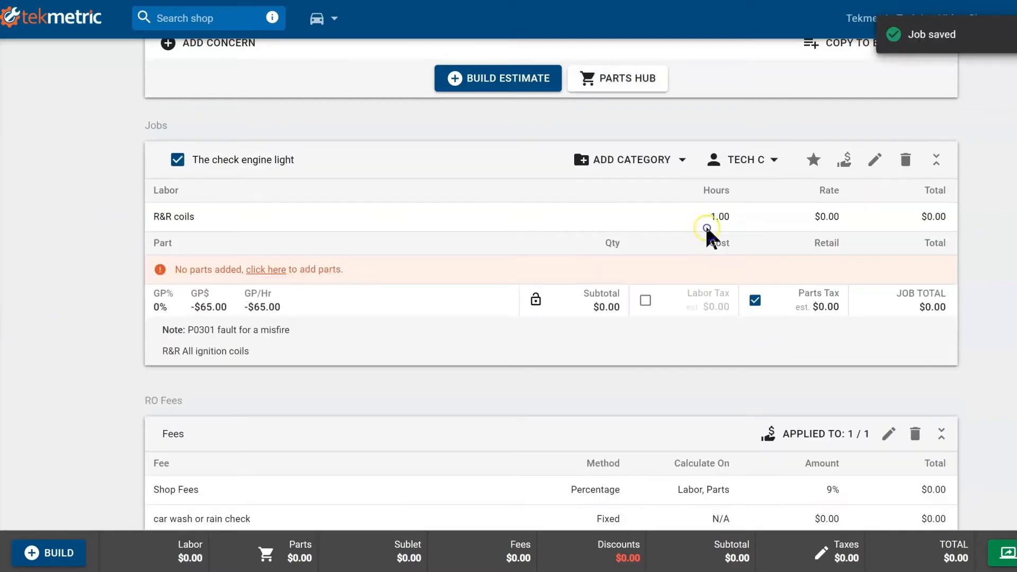
# Step: Turn off the labor matrix to set the labor rate to $125 and save the job
pyautogui.click(874, 159)
pyautogui.click(795, 222)
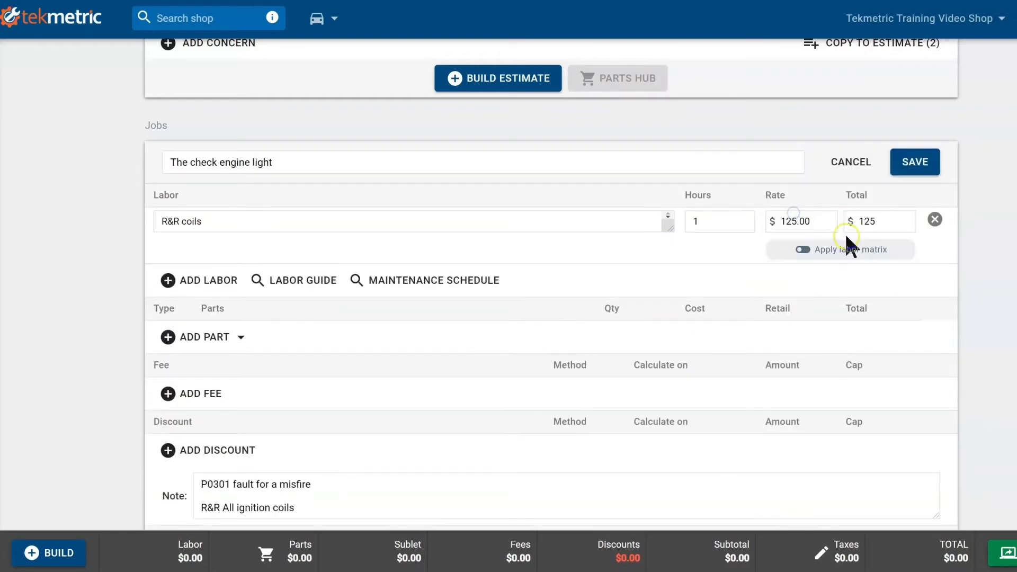
pyautogui.click(915, 164)
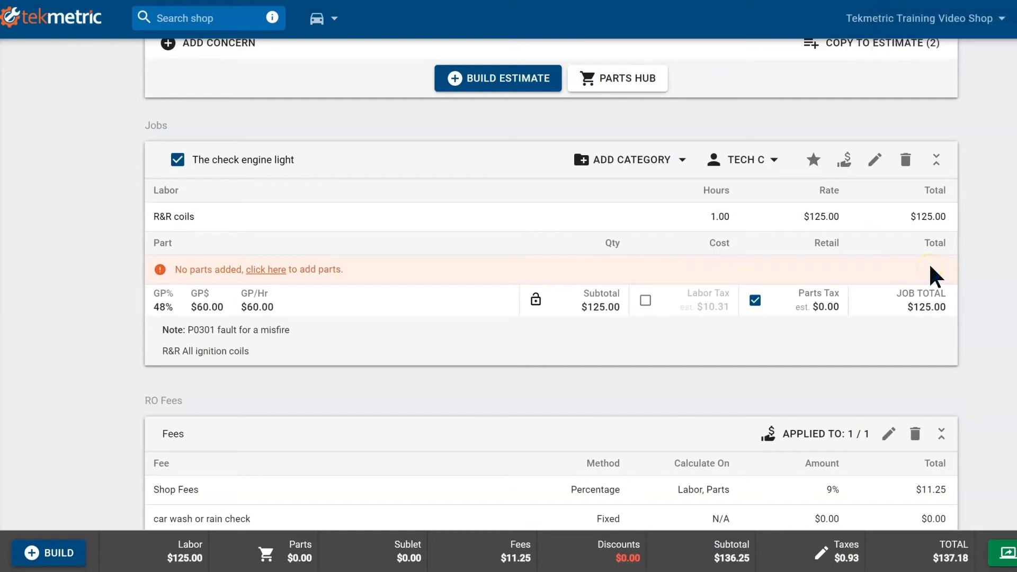
pyautogui.click(874, 161)
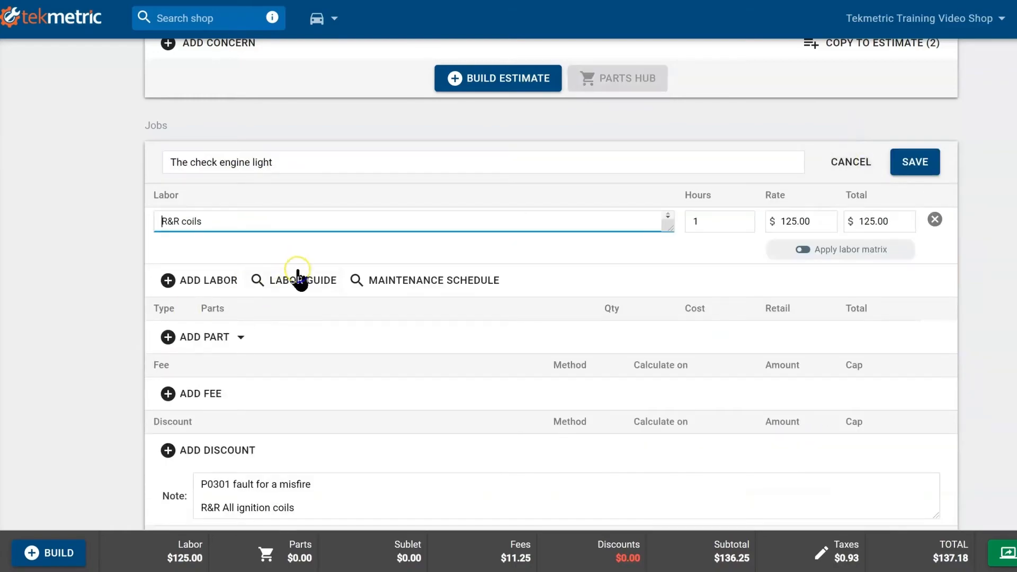
# Step: From the Labor Guide 'coil' search, add Ignition Coil Element labor (0.38 h) and four 30520rra007 coils
pyautogui.click(300, 280)
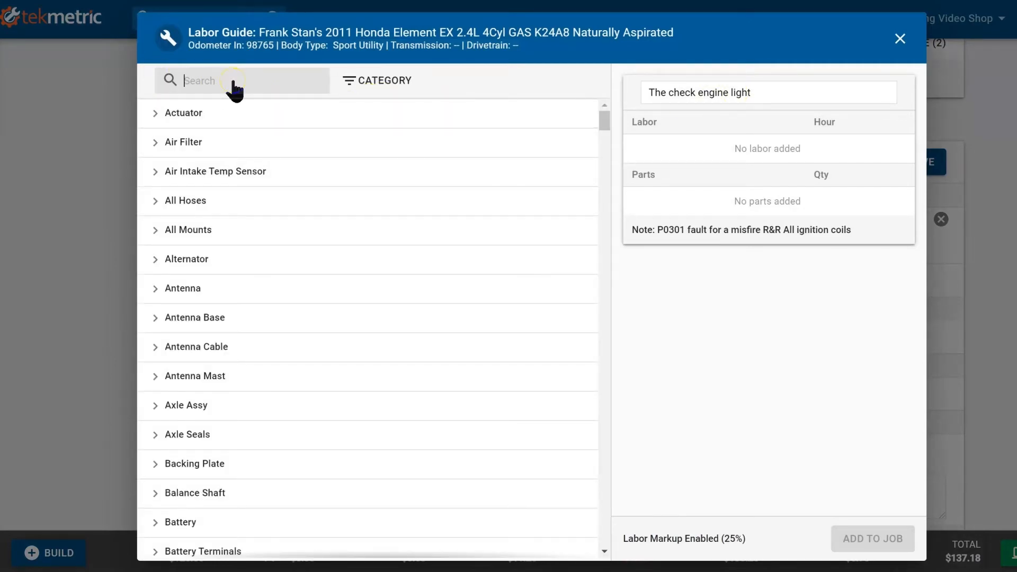
pyautogui.write('coil')
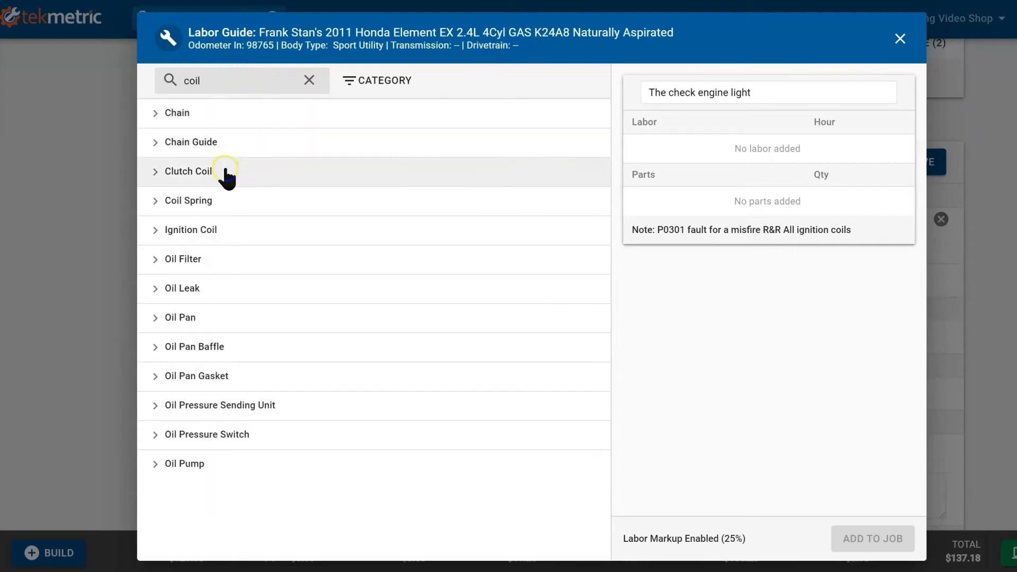
pyautogui.click(225, 231)
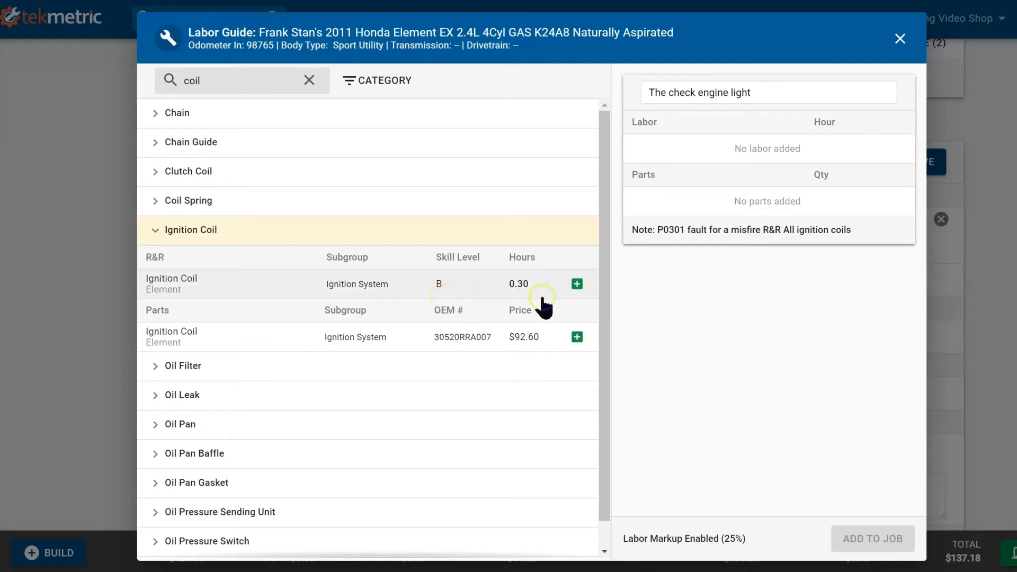
pyautogui.click(577, 284)
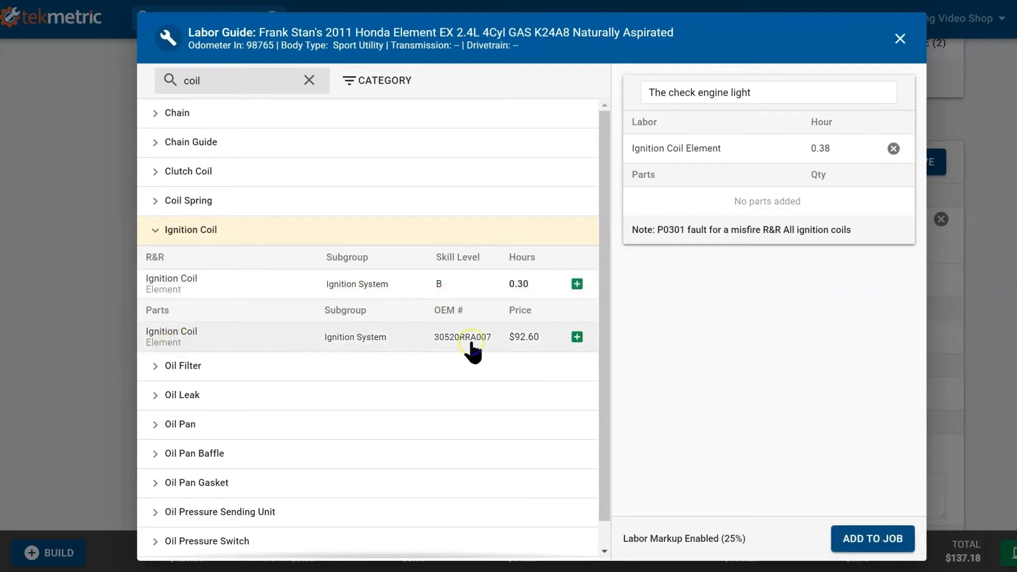
pyautogui.click(577, 337)
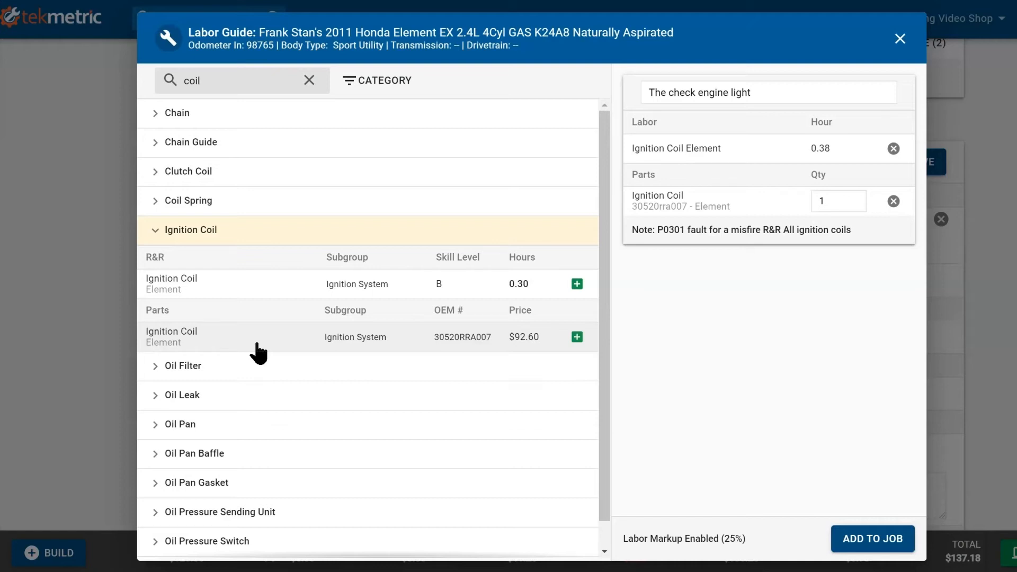
pyautogui.moveTo(863, 198); pyautogui.dragTo(786, 203)
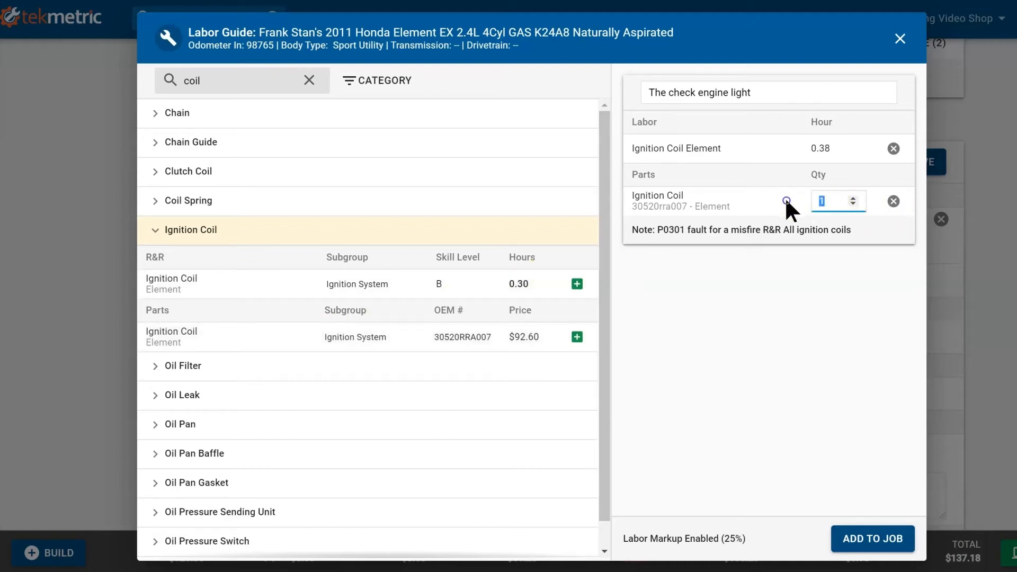
pyautogui.write('4')
pyautogui.click(855, 530)
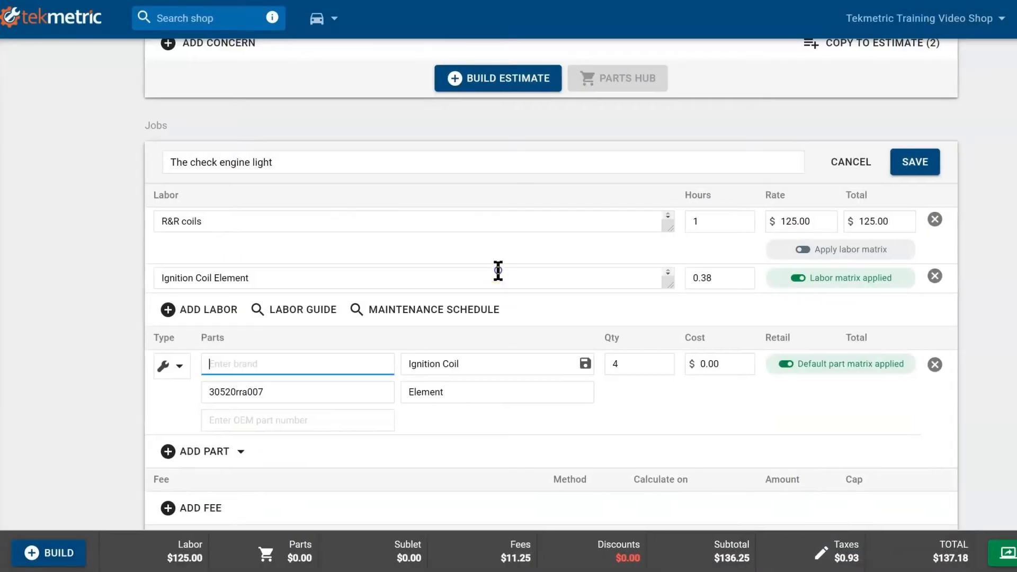
# Step: Remove the R&R coils labor and price the ignition coil manually at $35 cost, $89.99 retail, then save
pyautogui.click(935, 219)
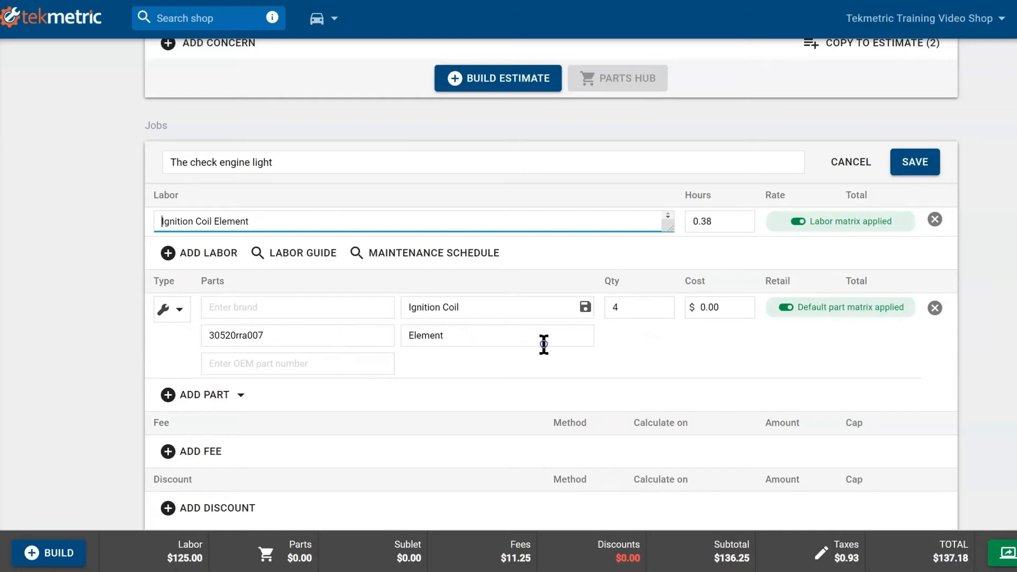
pyautogui.click(793, 308)
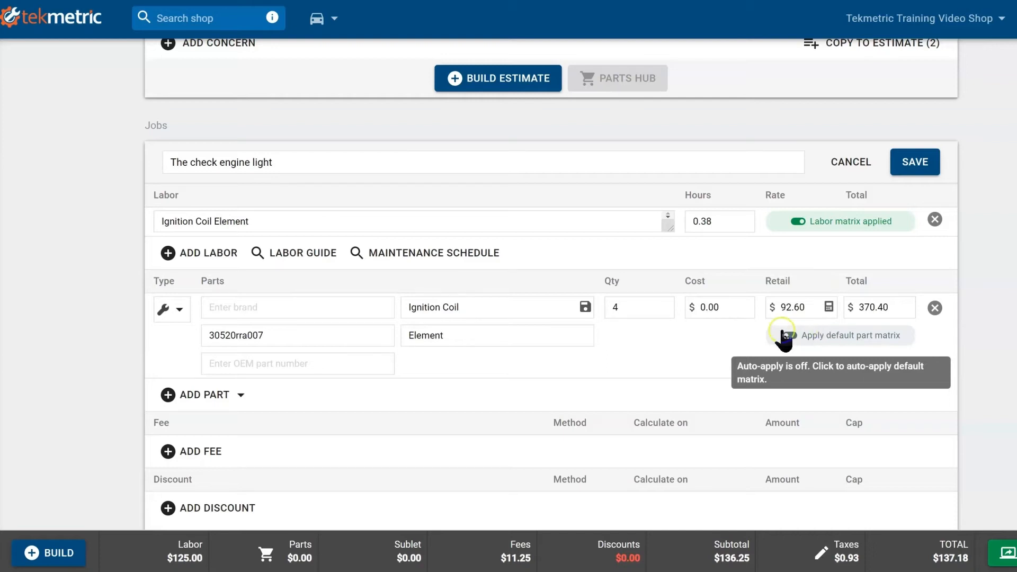
pyautogui.click(735, 313)
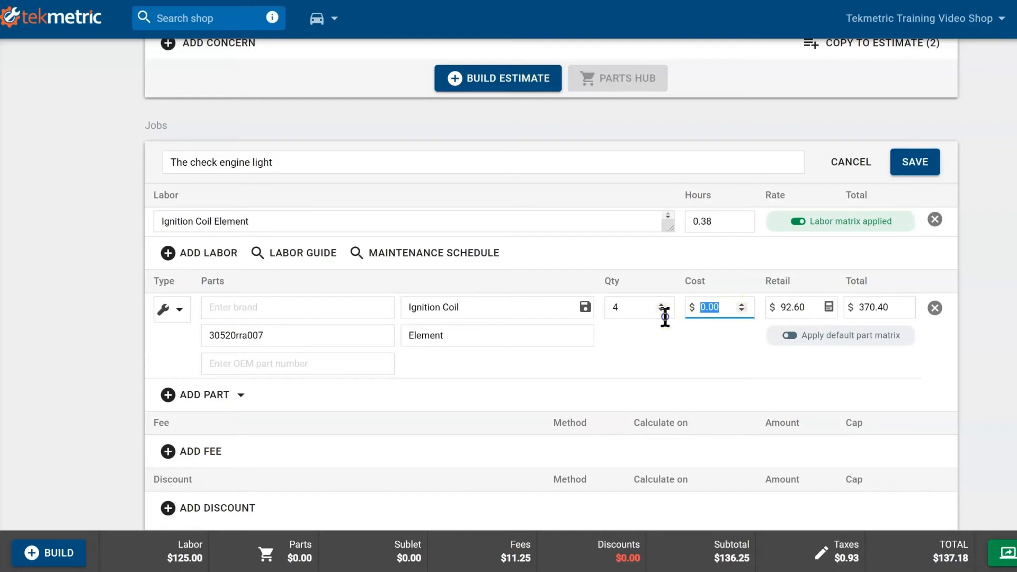
pyautogui.write('35')
pyautogui.click(803, 308)
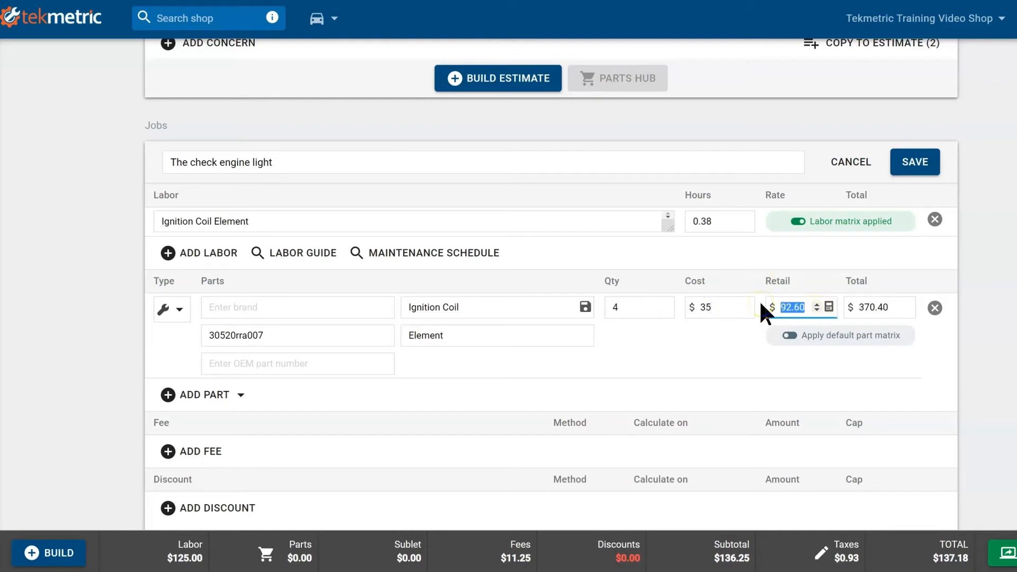
pyautogui.write('89.99')
pyautogui.click(915, 162)
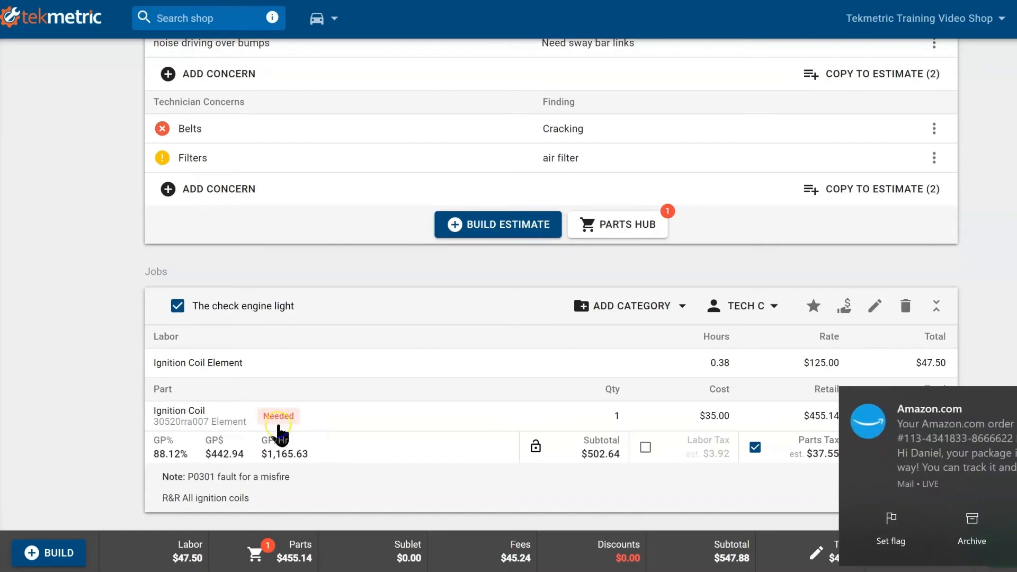
# Step: Reopen the check engine light job and save it again
pyautogui.click(882, 308)
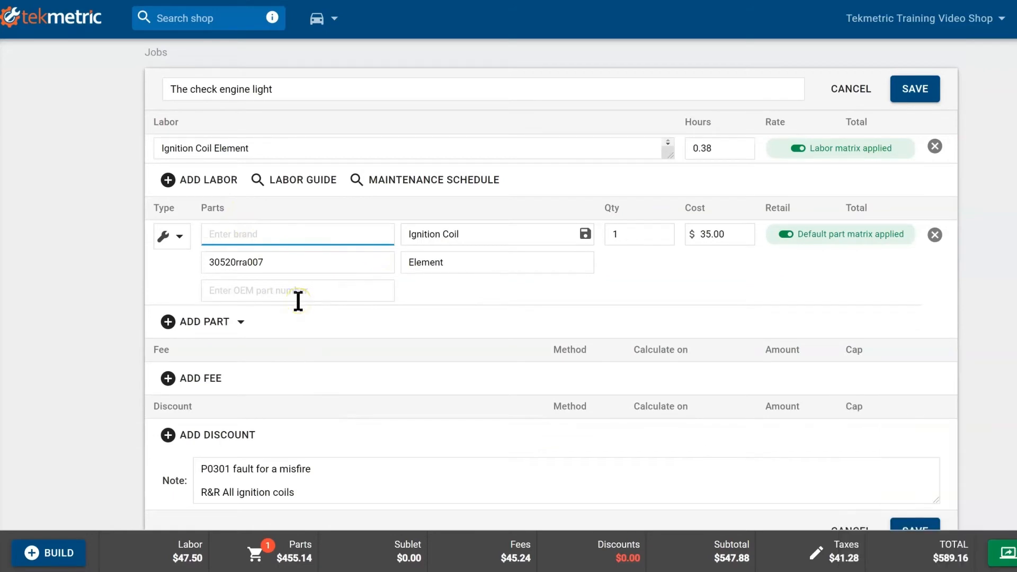
pyautogui.click(914, 90)
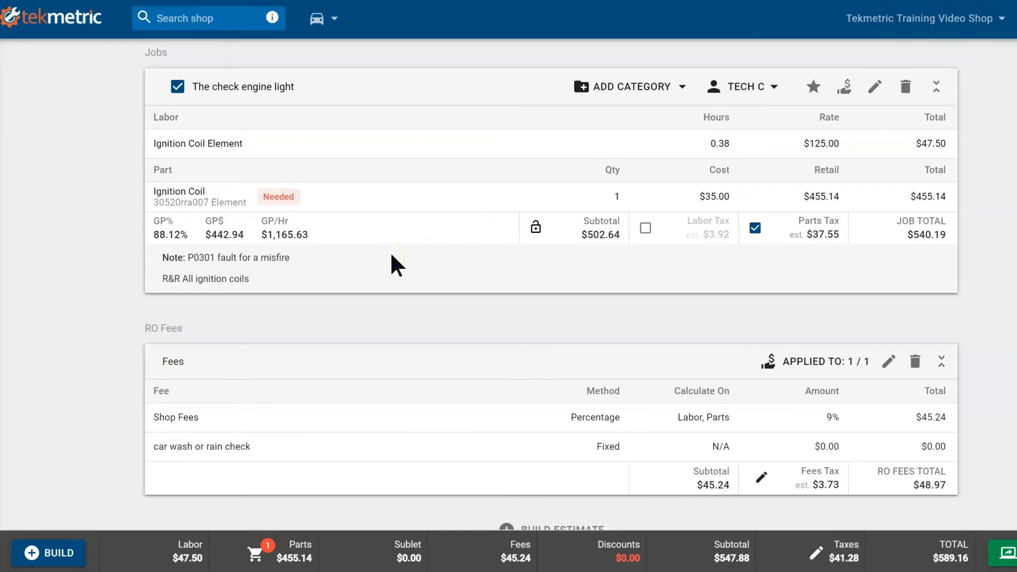
pyautogui.scroll(5, 398, 249)
# Step: From Declined Jobs, add the Sway Bar link replacement Front job back to the estimate
pyautogui.click(324, 162)
pyautogui.scroll(1, 322, 158)
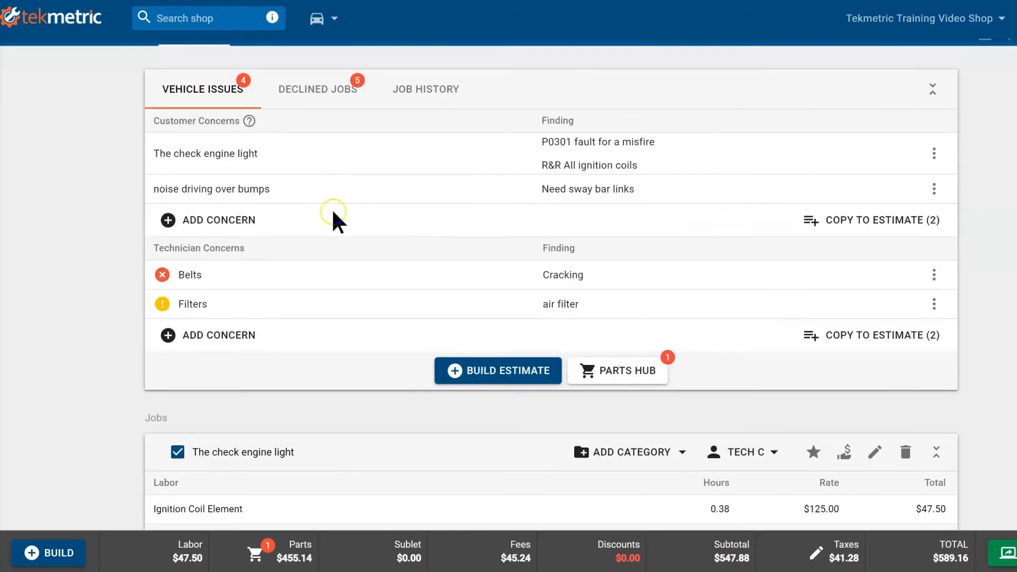
pyautogui.click(208, 192)
pyautogui.click(457, 205)
pyautogui.scroll(1, 617, 201)
pyautogui.click(326, 164)
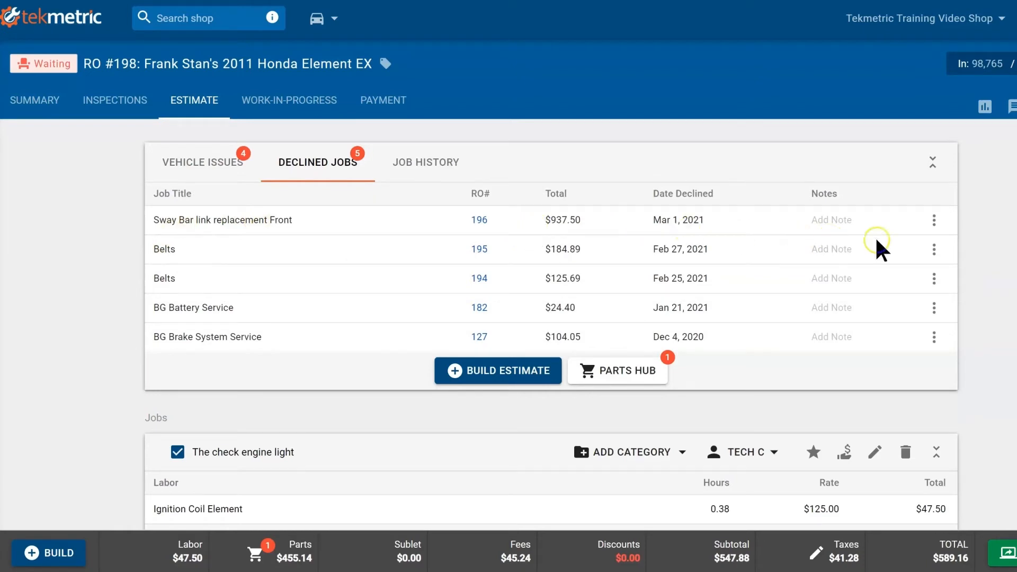
pyautogui.click(934, 220)
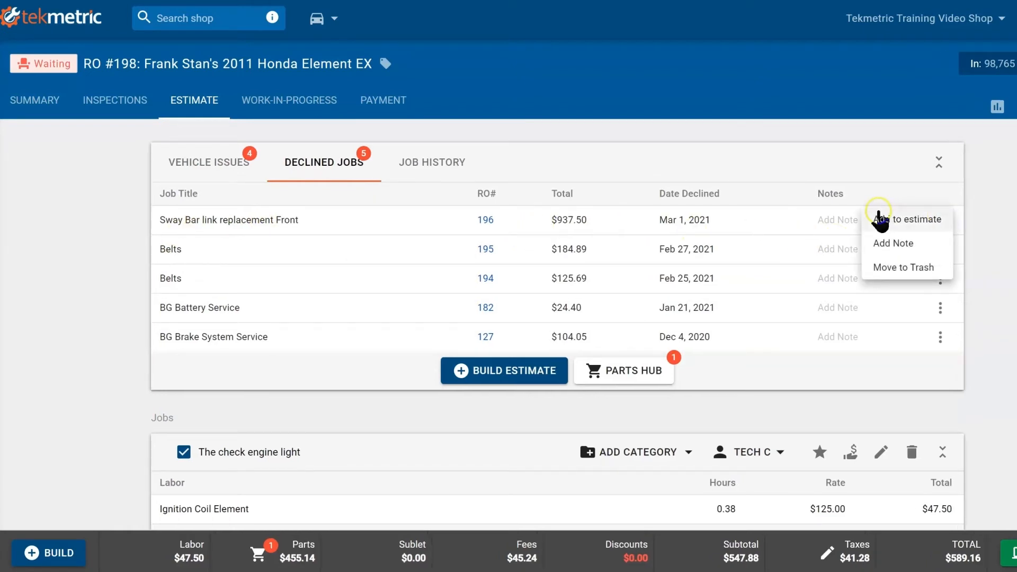
pyautogui.click(882, 219)
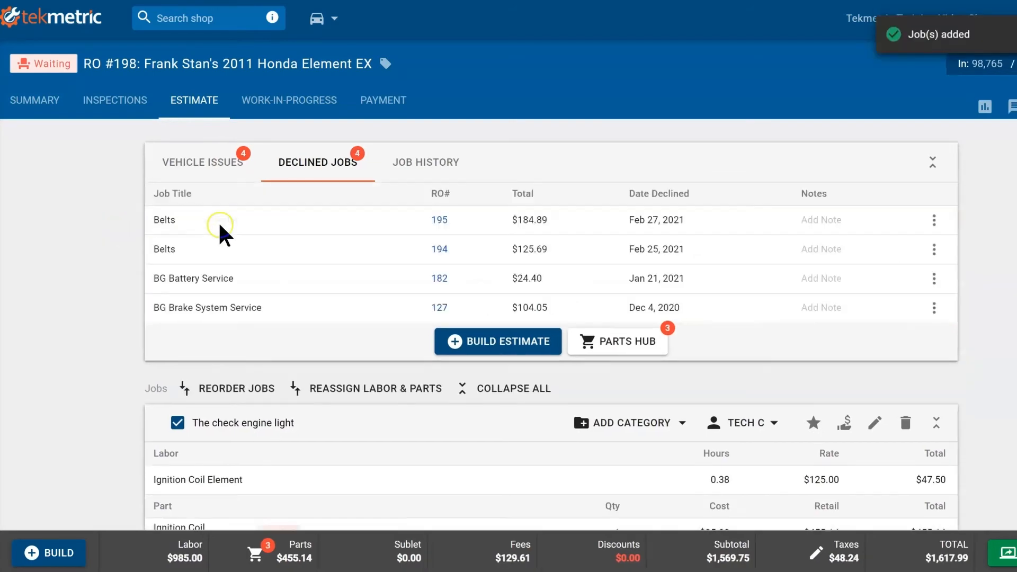
# Step: Return to the Vehicle Issues view with the customer and technician concerns
pyautogui.scroll(-8, 354, 322)
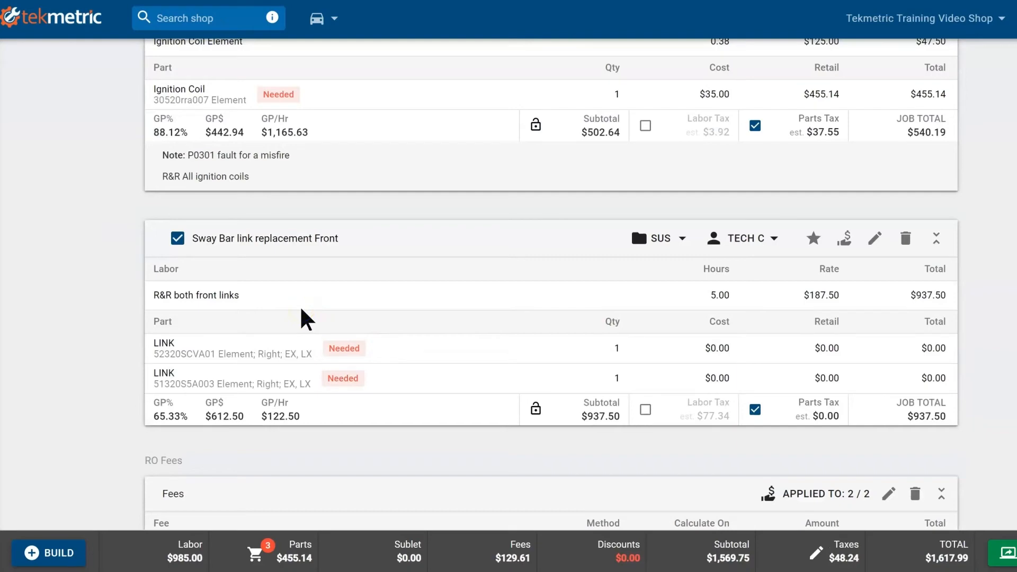
pyautogui.scroll(8, 300, 306)
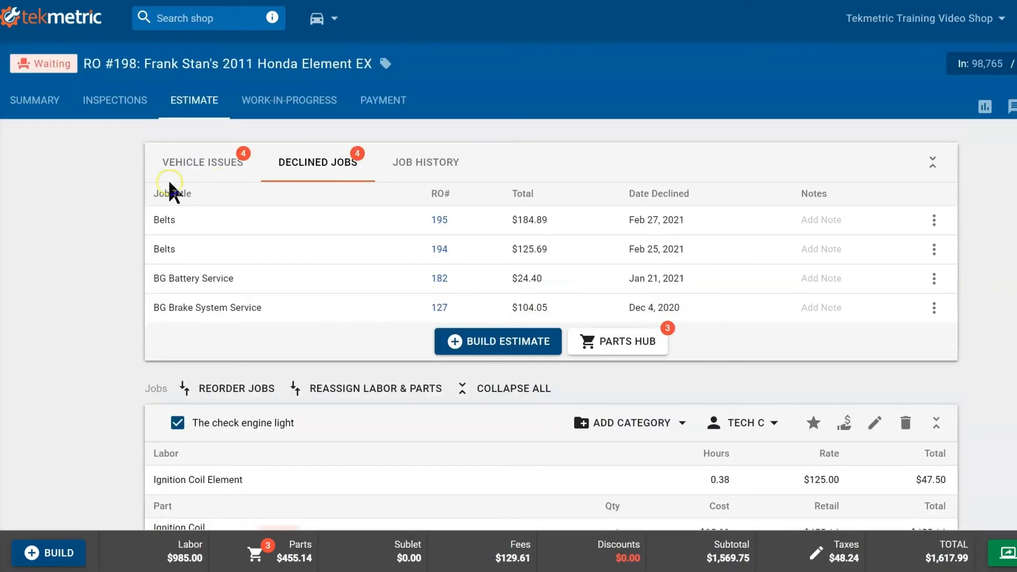
pyautogui.click(215, 162)
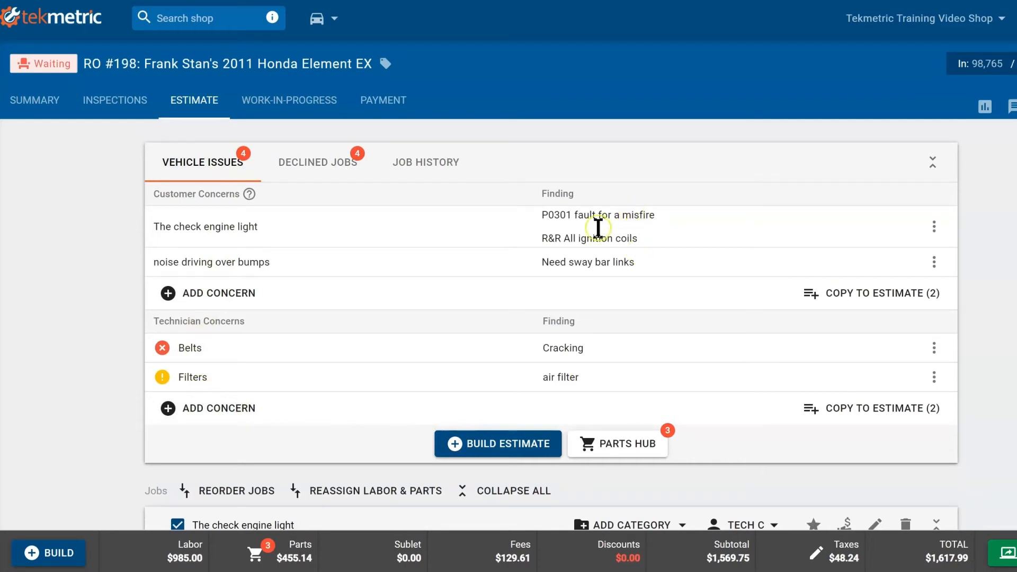
pyautogui.scroll(-1, 615, 213)
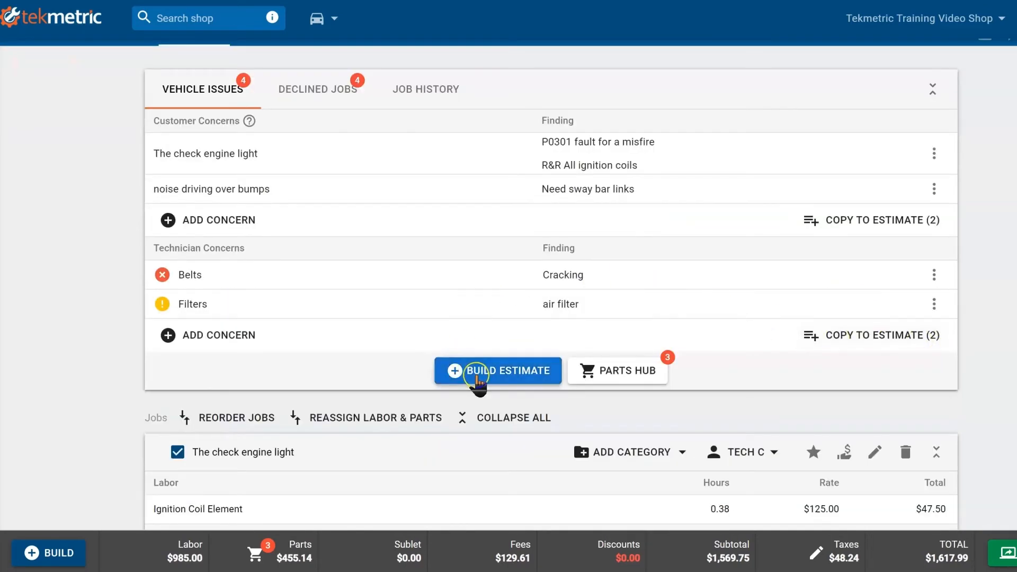
# Step: Search the canned jobs for 'oil' and add Basic Oil Change ($92.12) to the estimate
pyautogui.click(477, 376)
pyautogui.click(362, 271)
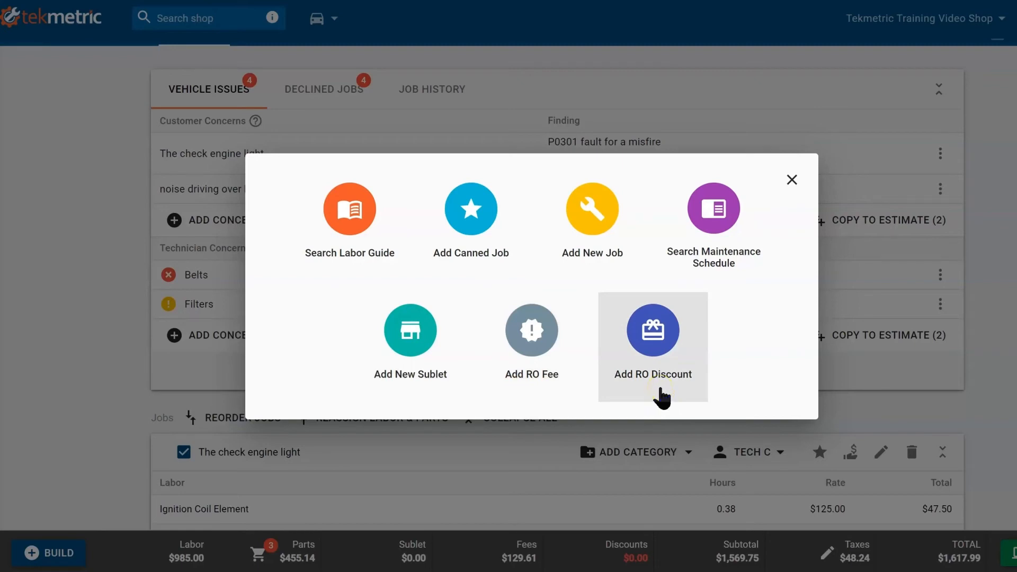
pyautogui.click(477, 212)
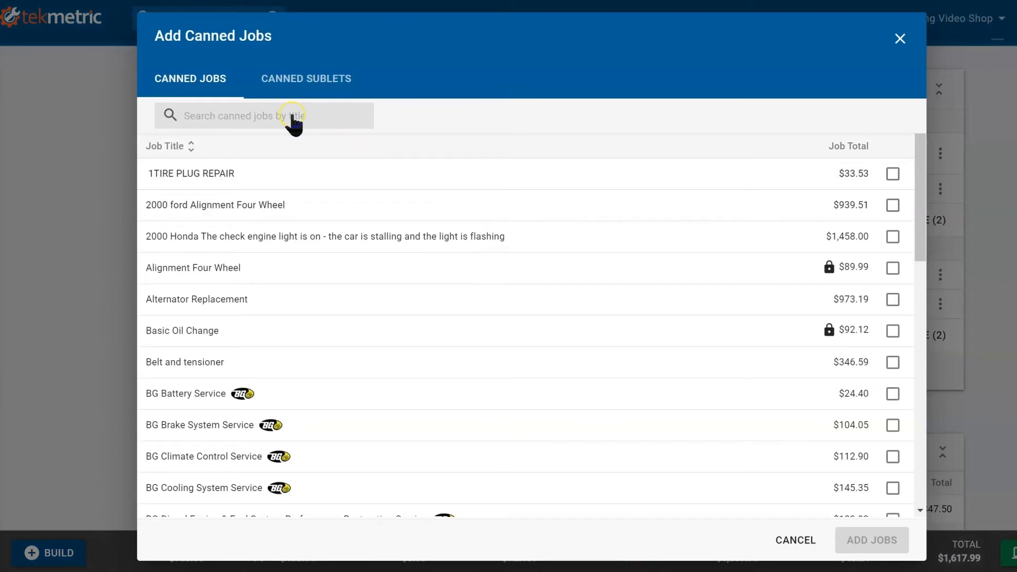
pyautogui.write('oil')
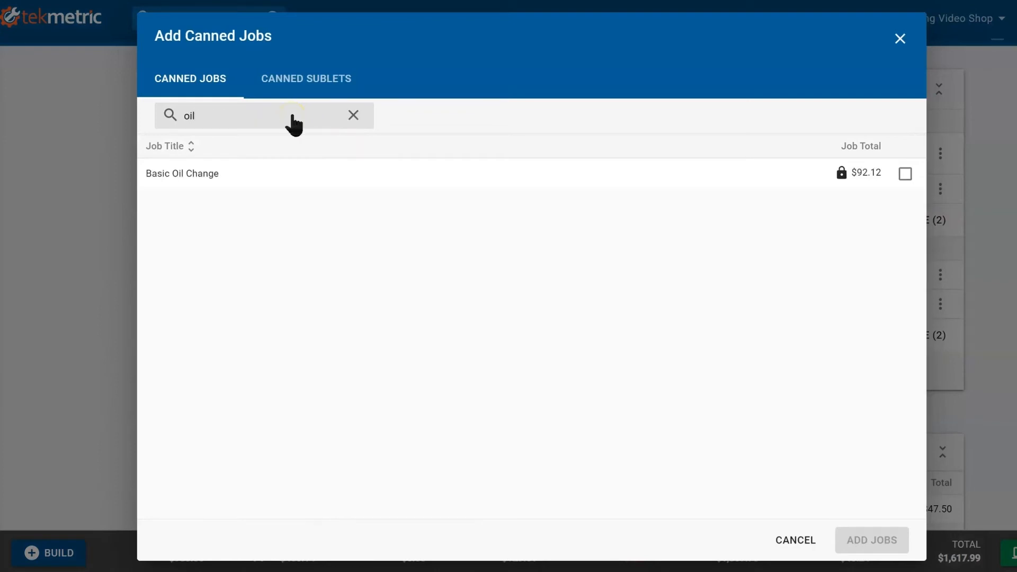
pyautogui.click(901, 178)
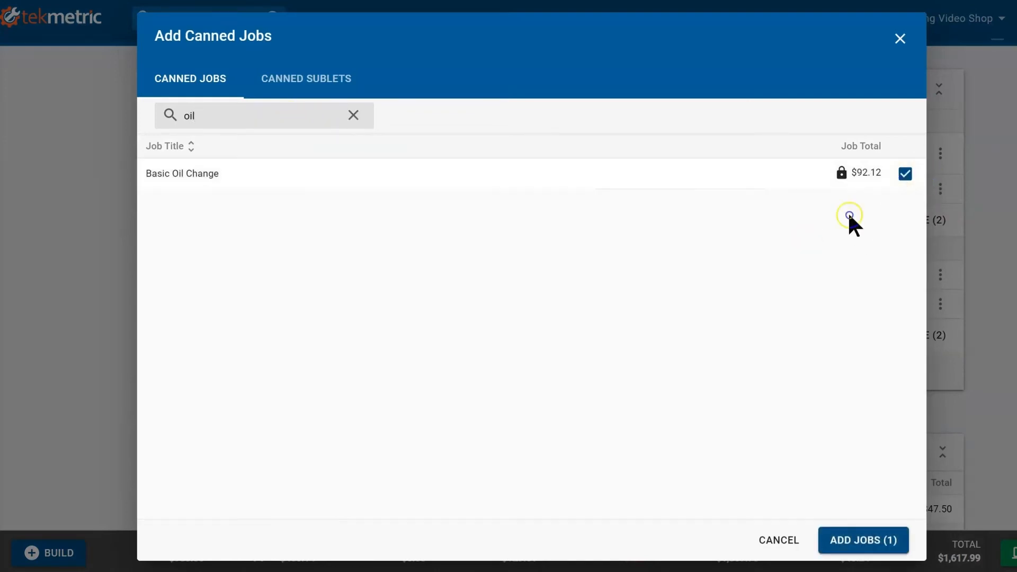
pyautogui.click(874, 541)
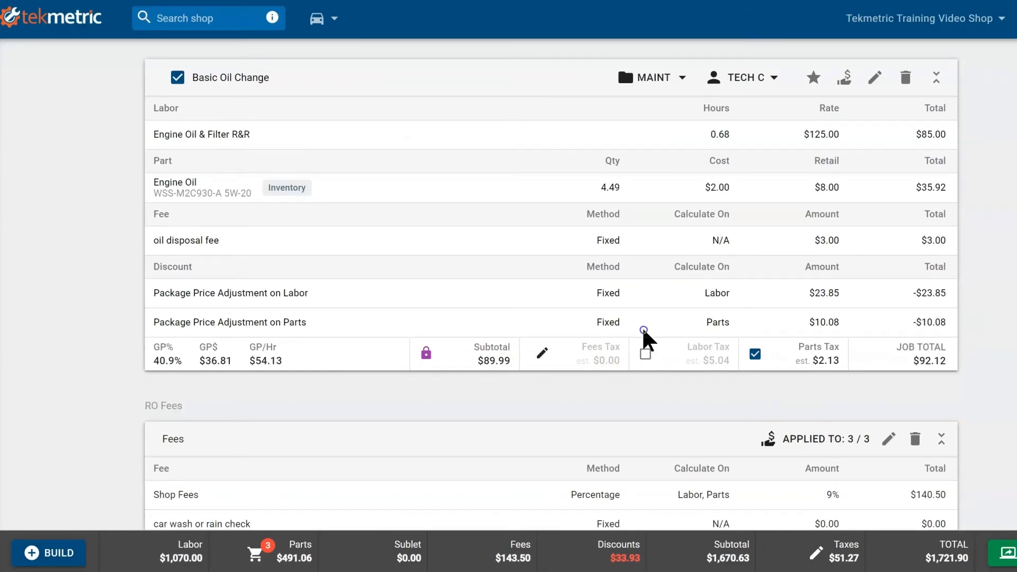
# Step: Assign the check engine light job the ENGIN – Engine repairs category
pyautogui.scroll(10, 646, 342)
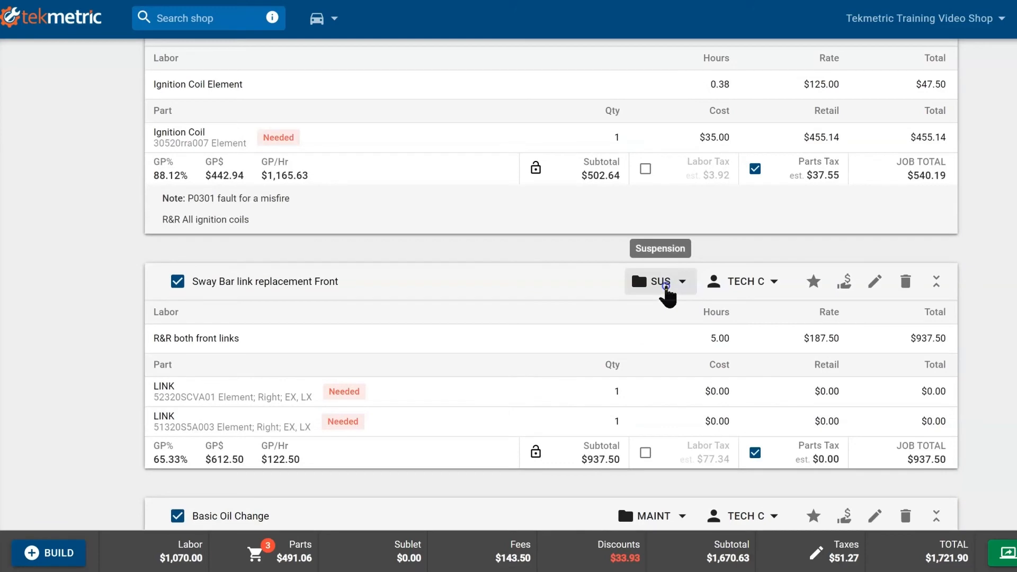
pyautogui.scroll(3, 667, 292)
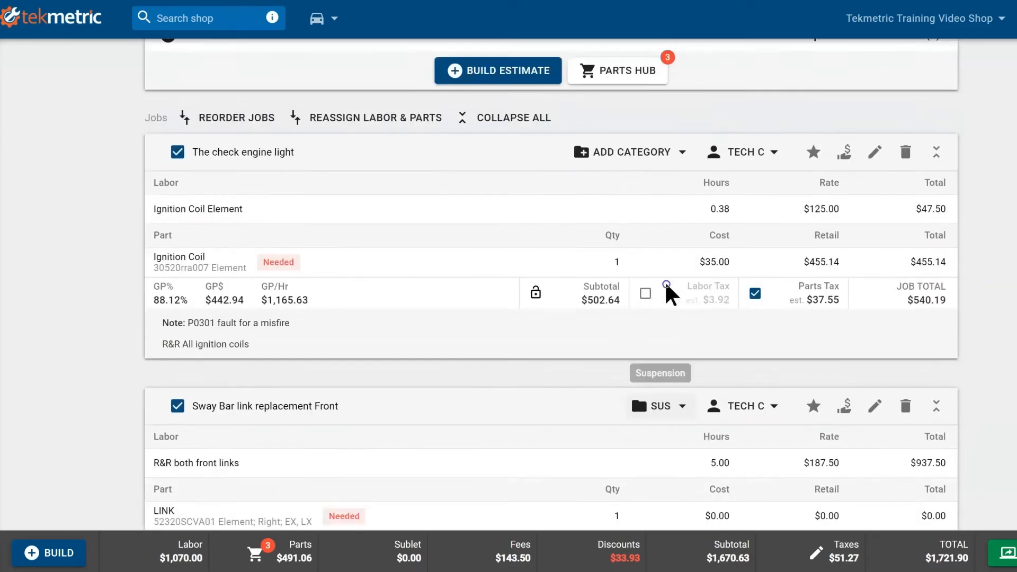
pyautogui.click(650, 180)
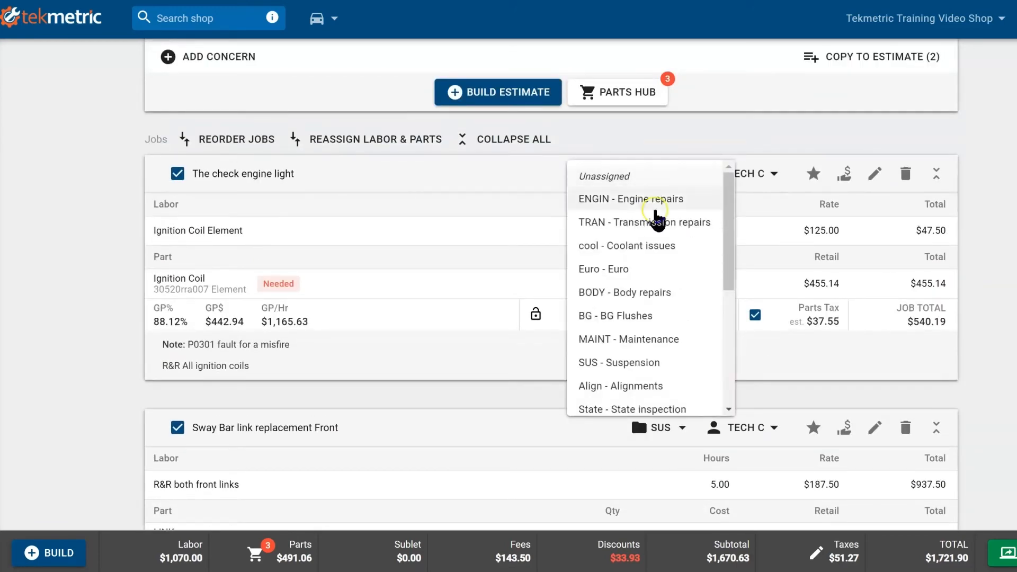
pyautogui.click(604, 213)
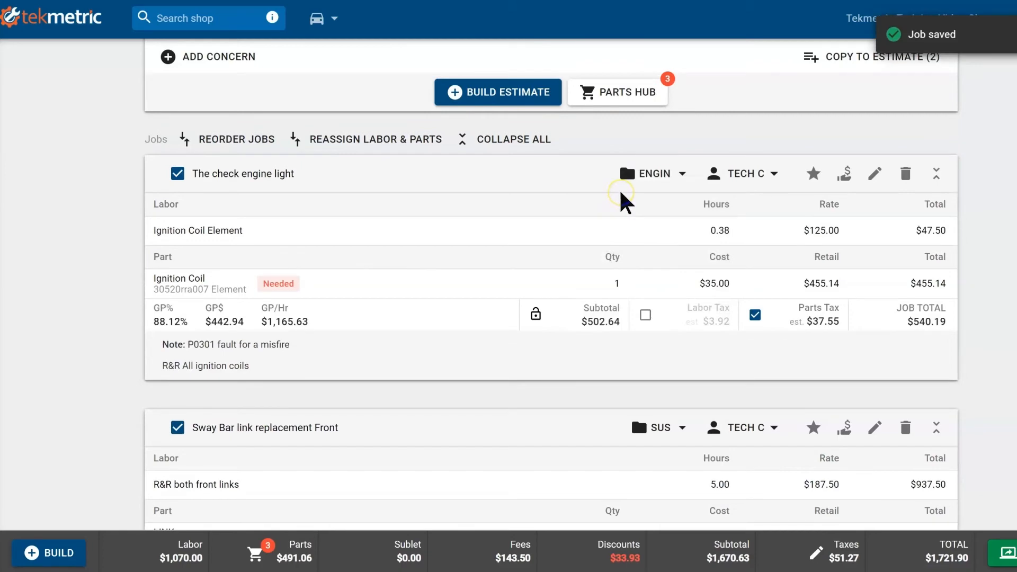
pyautogui.scroll(-2, 636, 207)
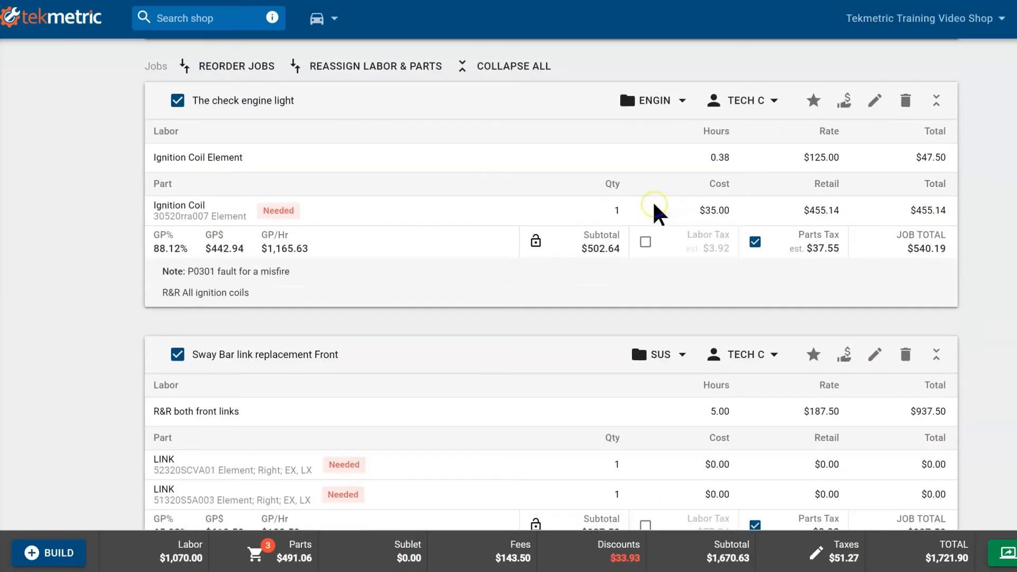
pyautogui.scroll(-5, 657, 212)
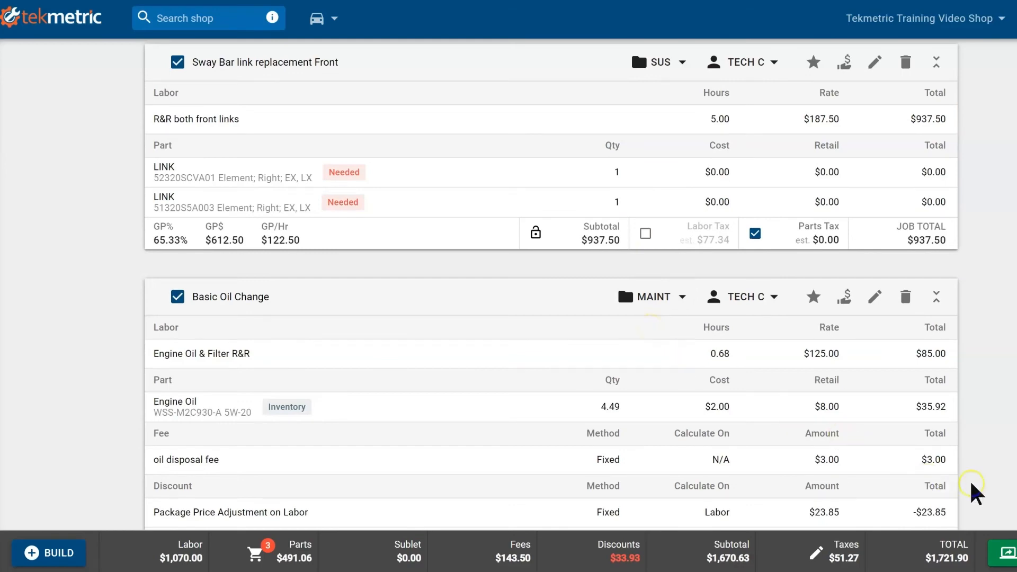
pyautogui.scroll(10, 927, 450)
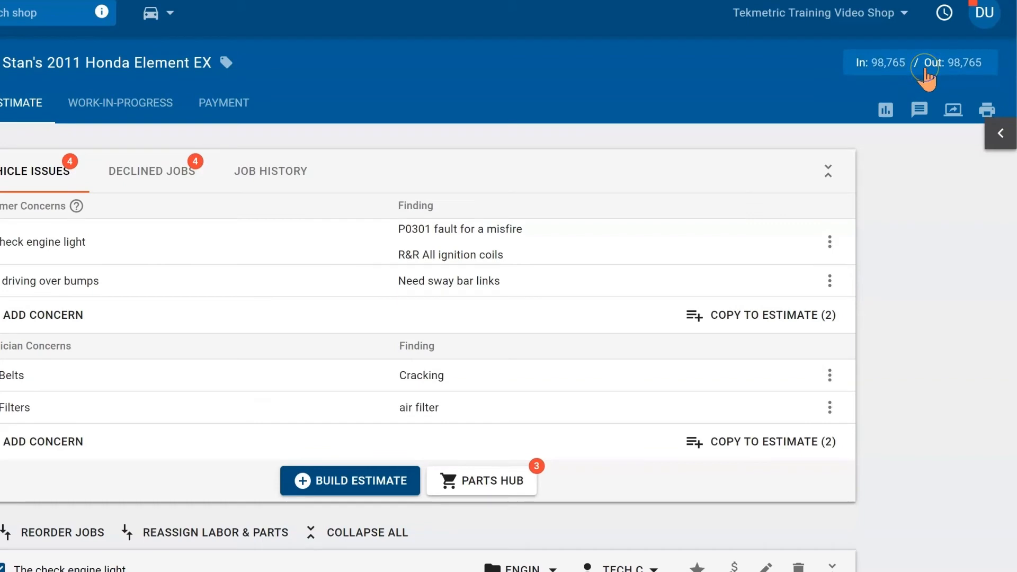
pyautogui.click(890, 111)
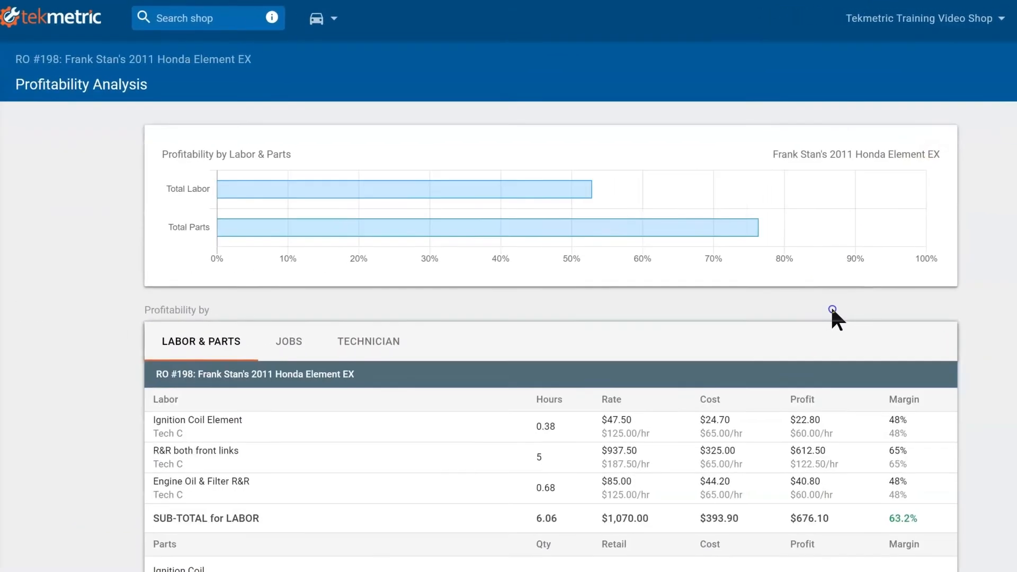
pyautogui.scroll(-7, 832, 311)
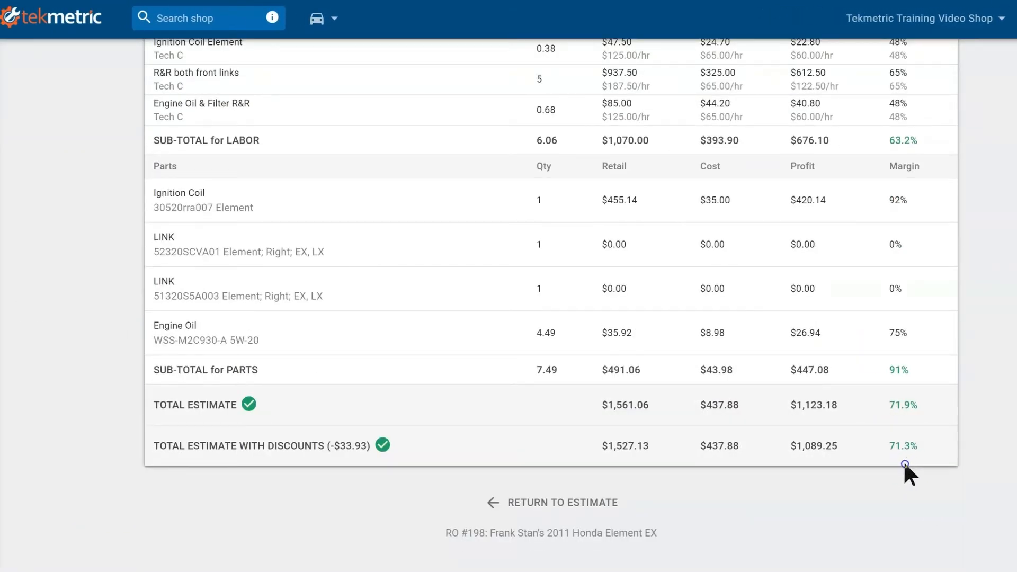
pyautogui.scroll(4, 903, 460)
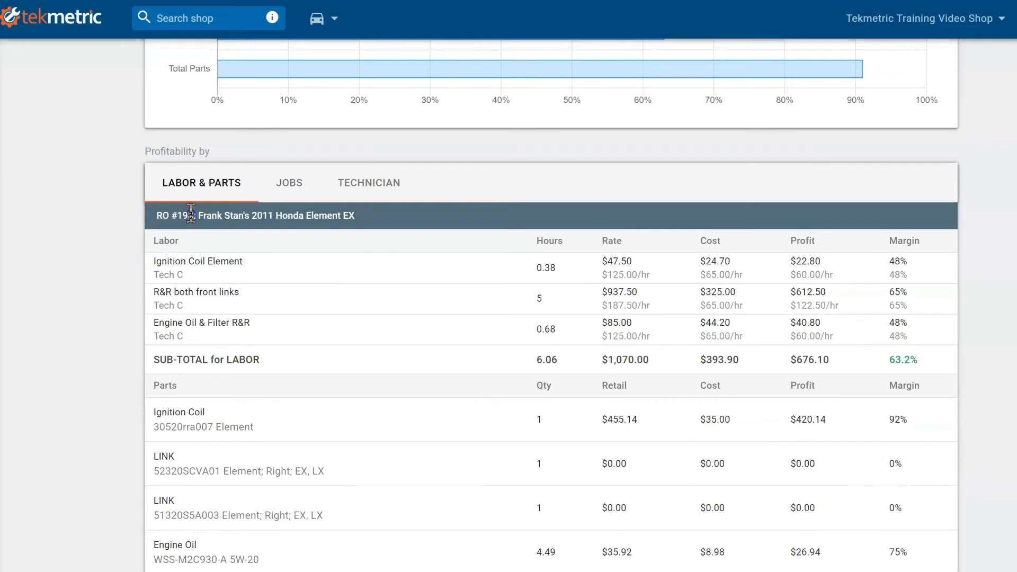
pyautogui.click(280, 198)
pyautogui.scroll(3, 598, 227)
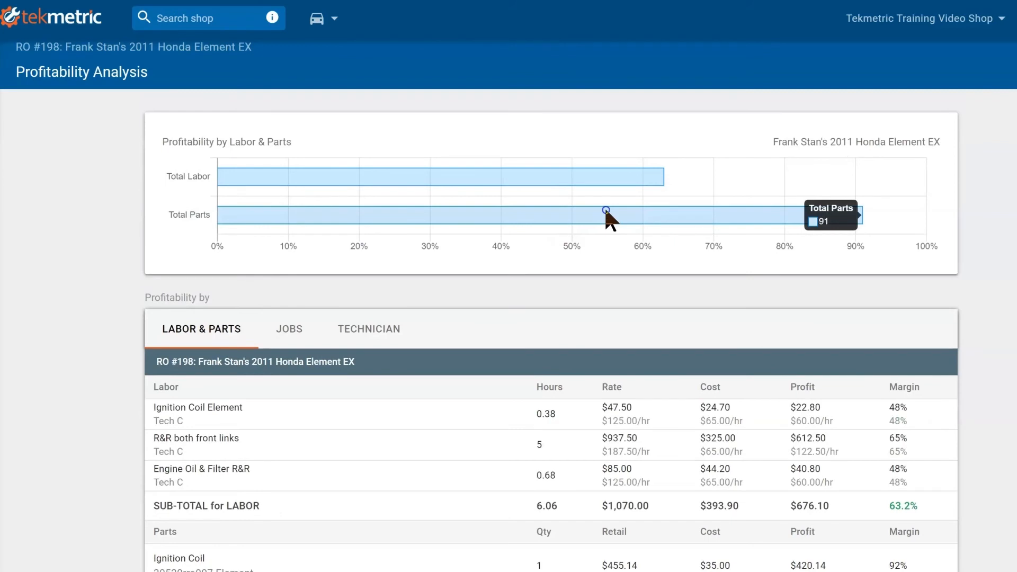
pyautogui.moveTo(608, 182)
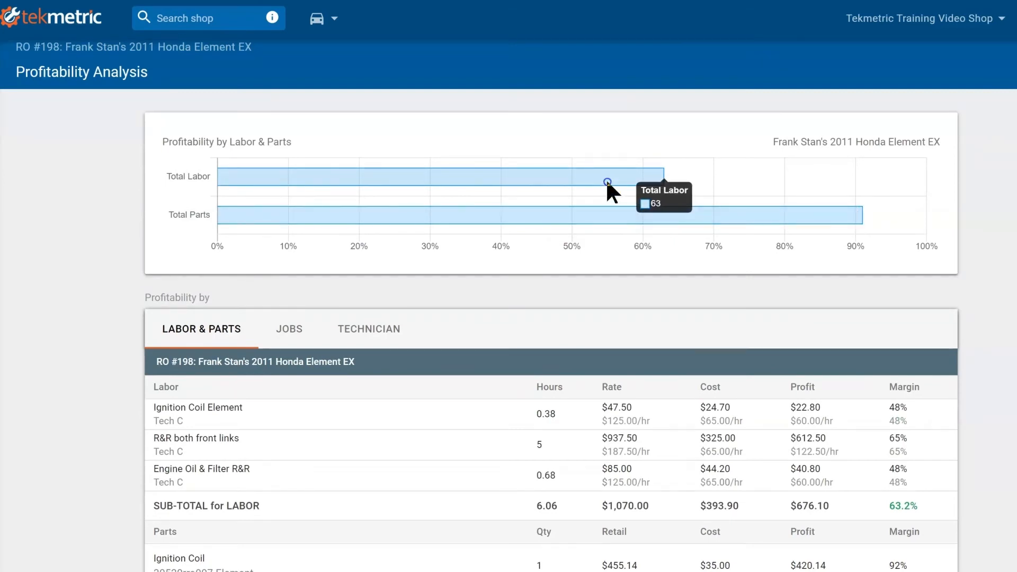
pyautogui.scroll(-7, 576, 393)
pyautogui.click(576, 393)
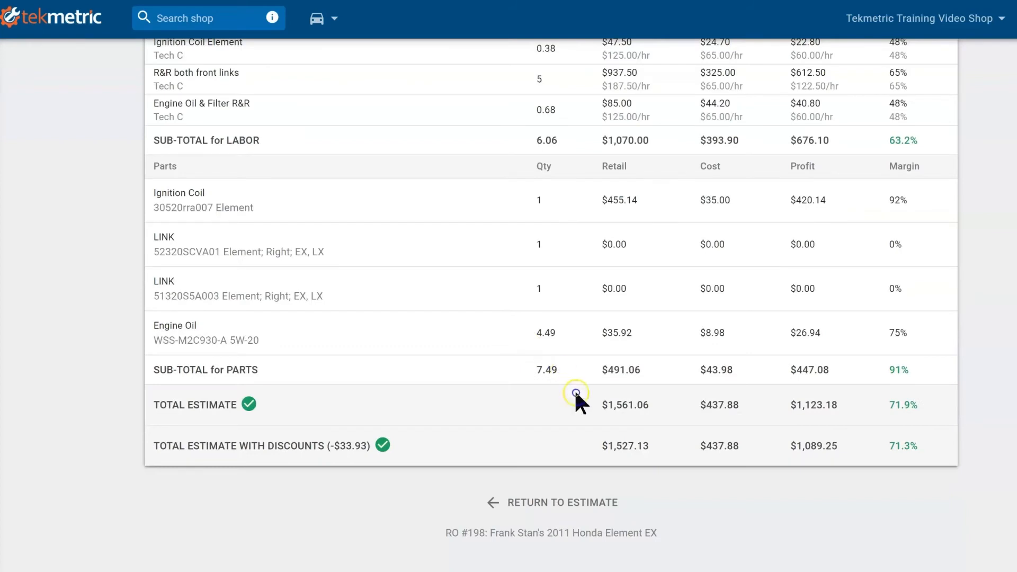
pyautogui.click(570, 504)
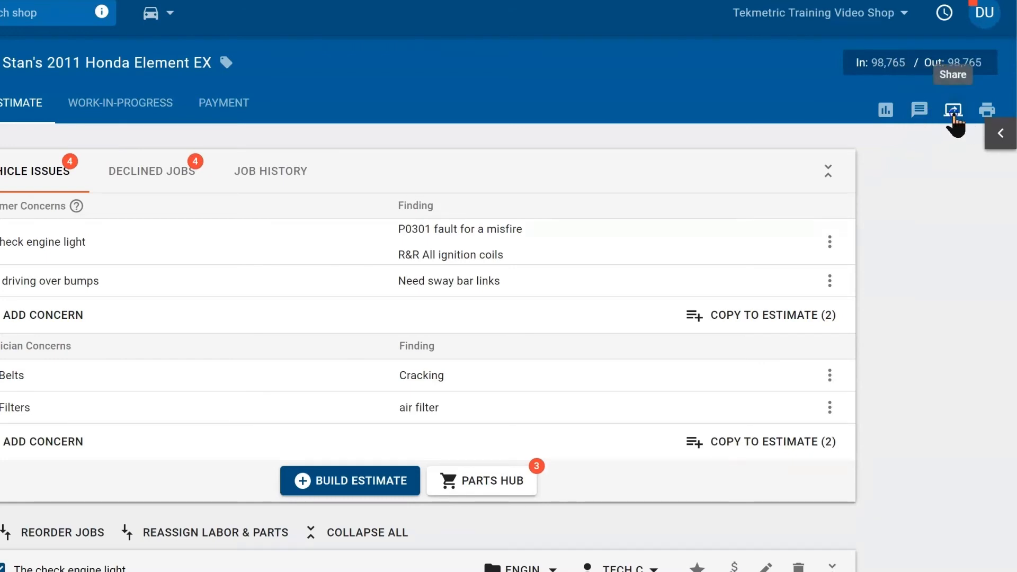
# Step: Look over the repair order's sharing and printing options, closing them without printing
pyautogui.click(953, 112)
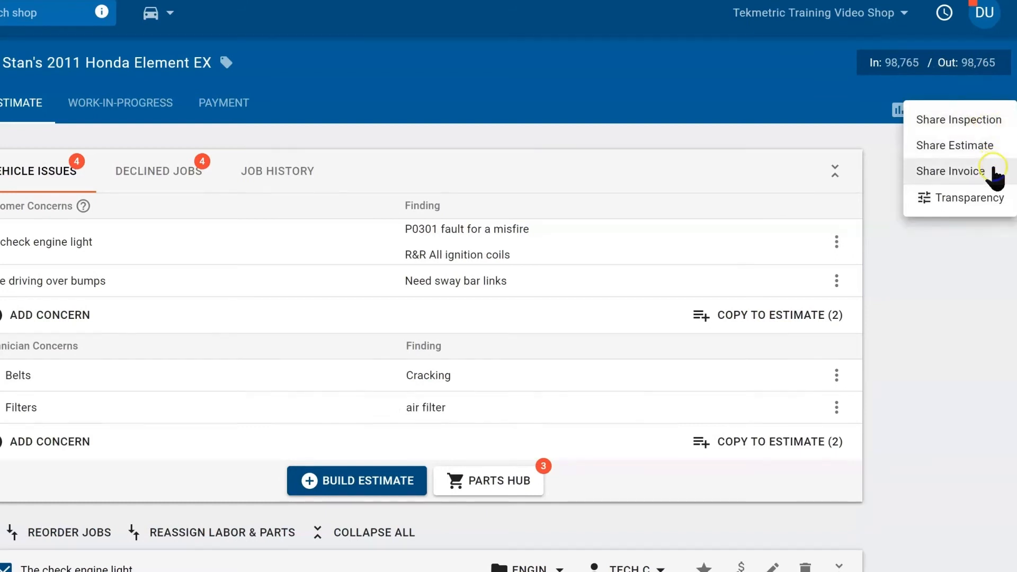
pyautogui.click(920, 353)
pyautogui.click(988, 115)
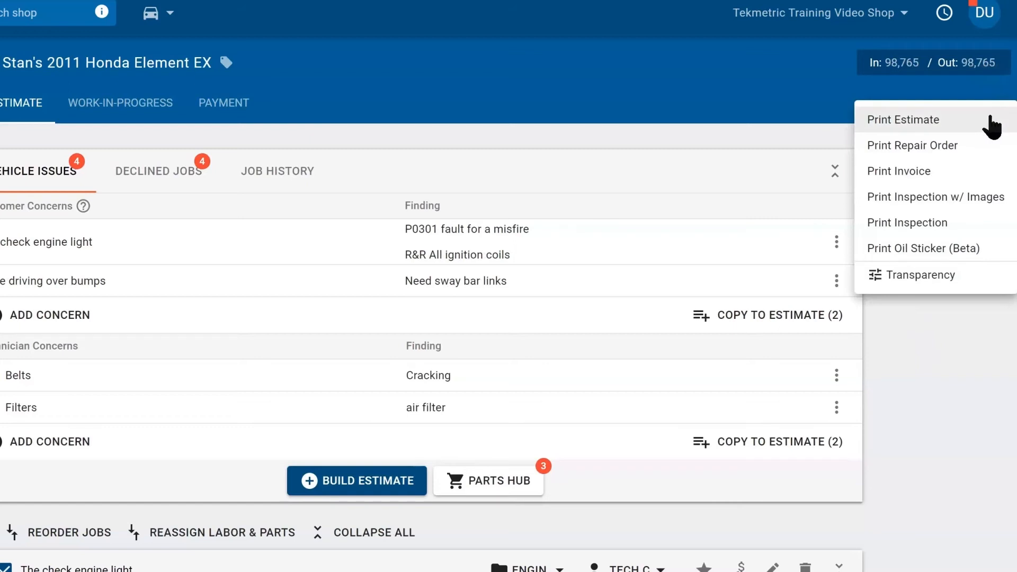
pyautogui.click(977, 148)
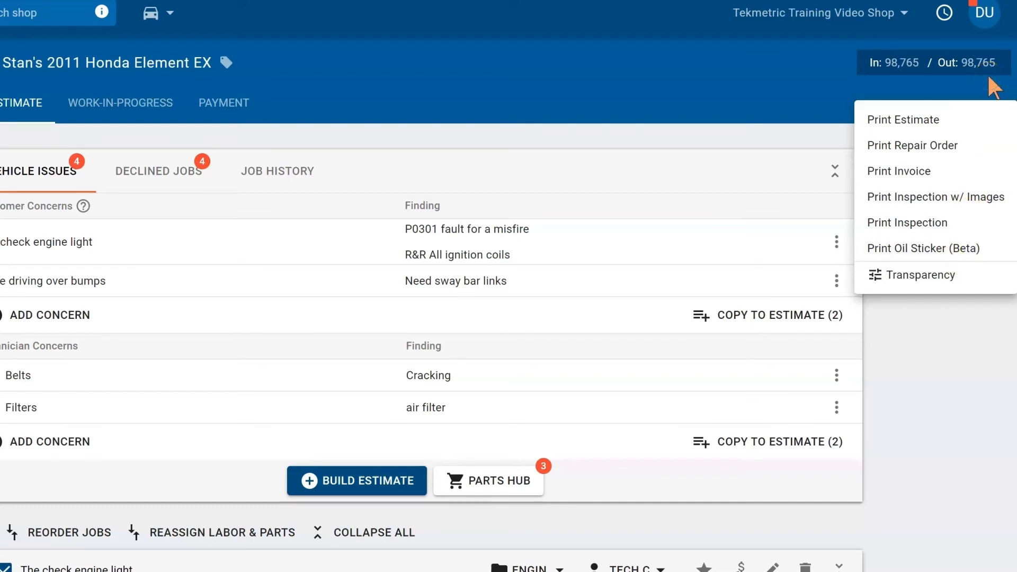
pyautogui.click(756, 106)
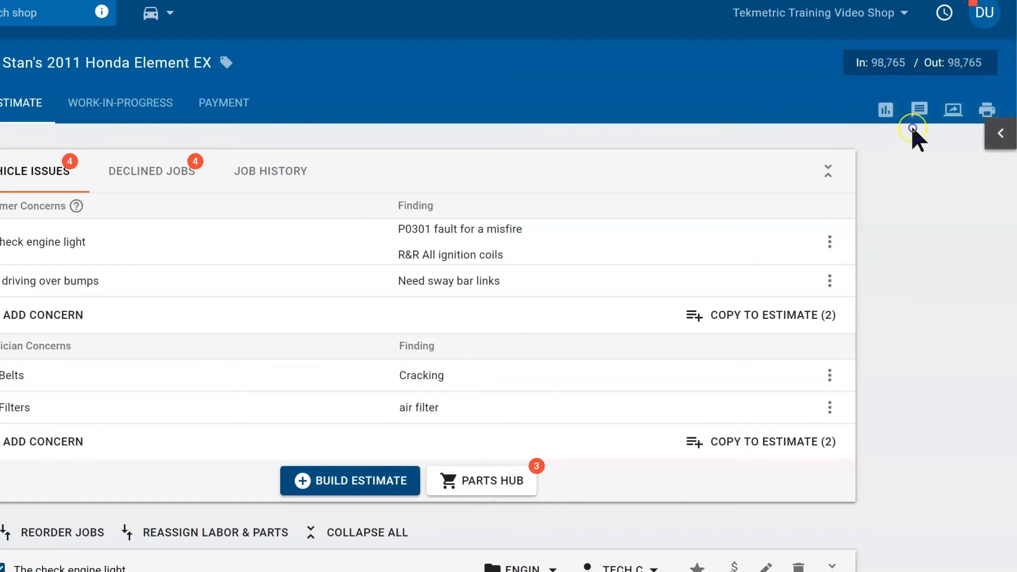
# Step: Share the estimate by SMS to a manually entered customer phone number
pyautogui.click(953, 111)
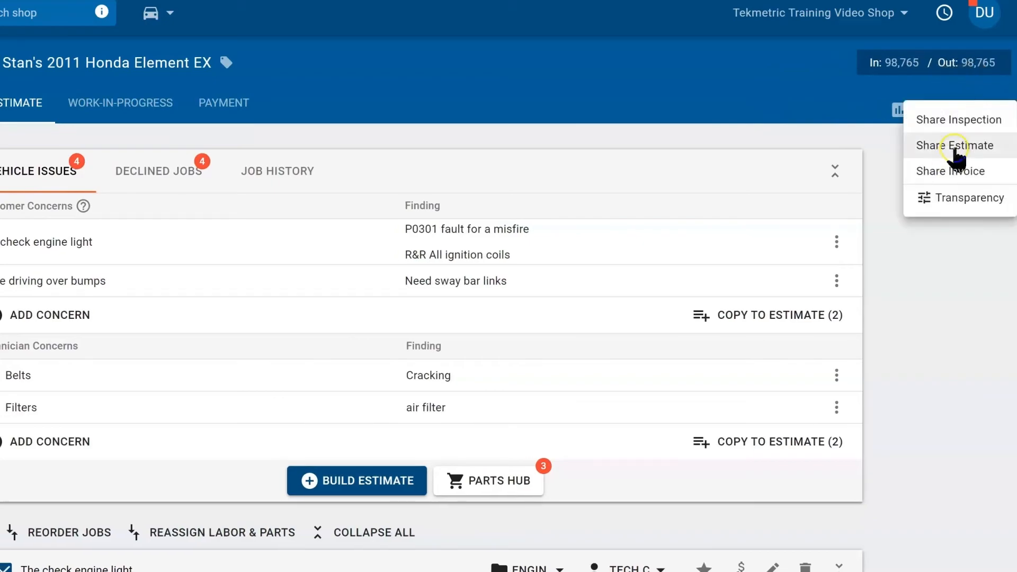
pyautogui.click(956, 147)
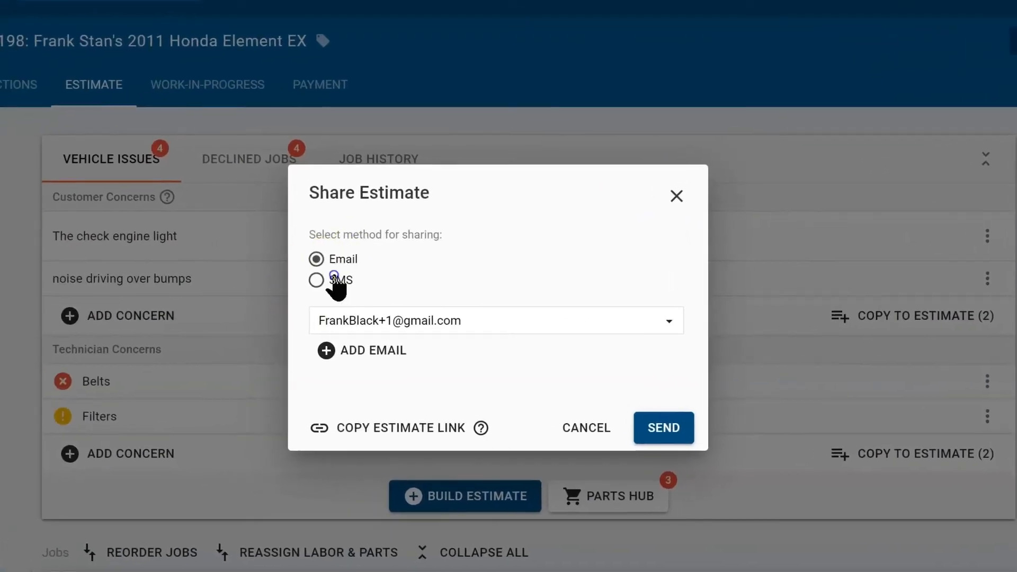
pyautogui.click(319, 280)
pyautogui.click(354, 350)
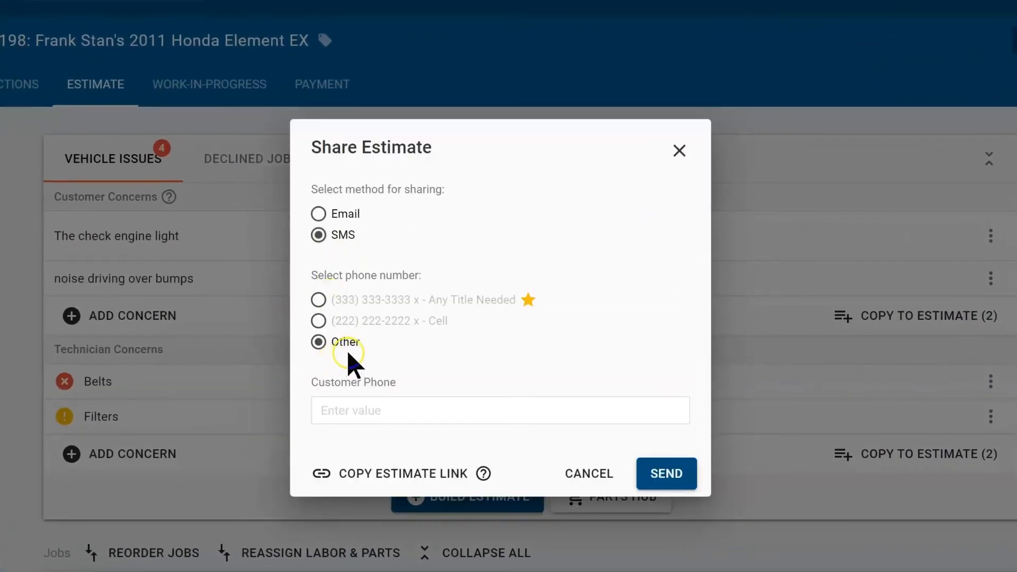
pyautogui.click(352, 409)
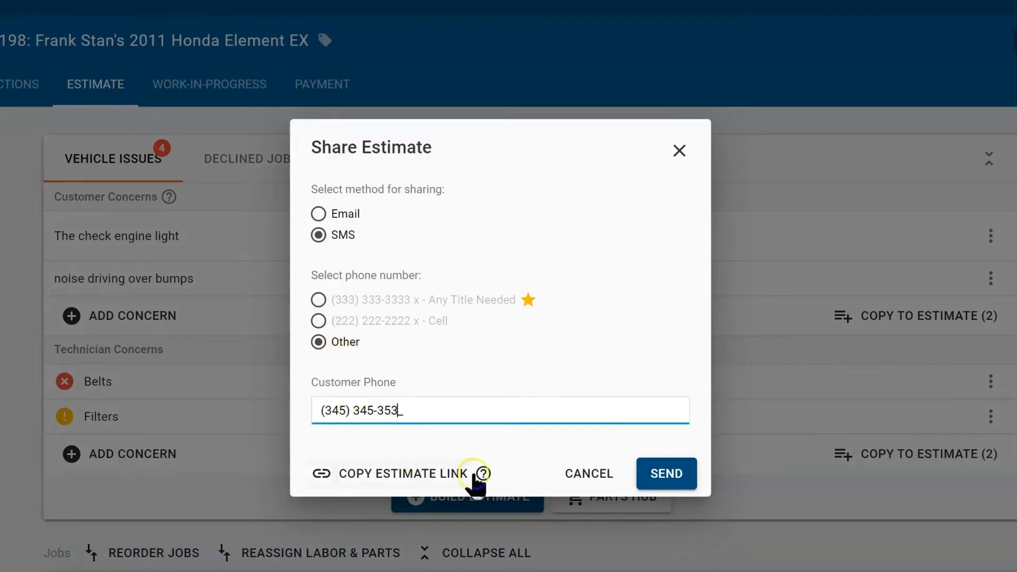
pyautogui.click(666, 473)
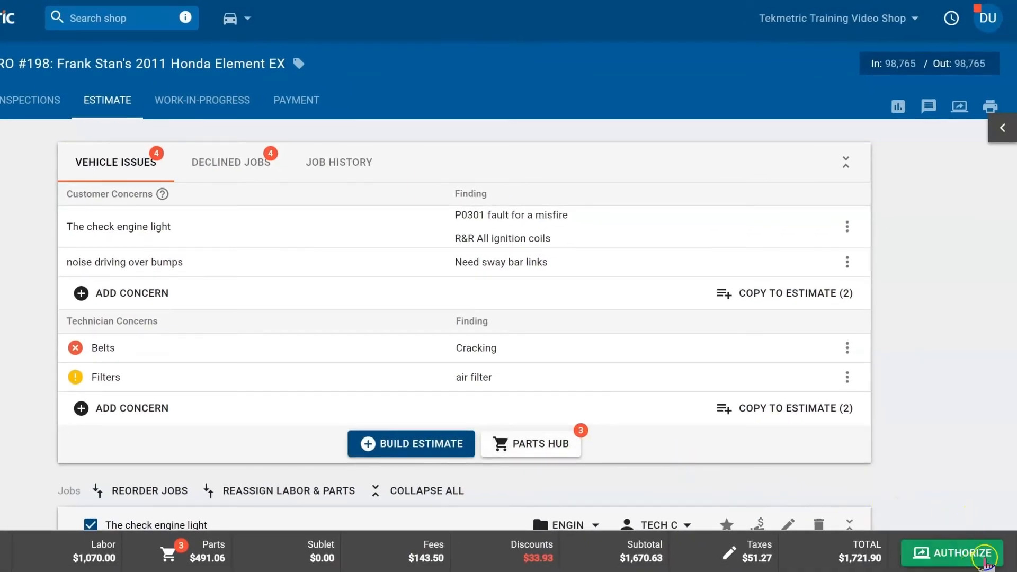
# Step: Open the customer approval page and browse its Inspection Results findings
pyautogui.click(956, 556)
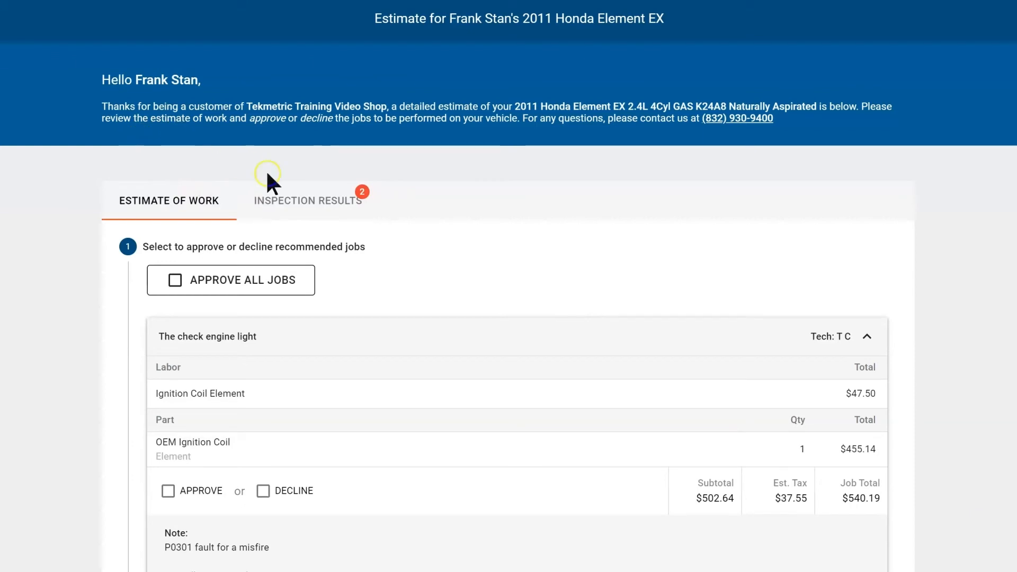
pyautogui.click(313, 206)
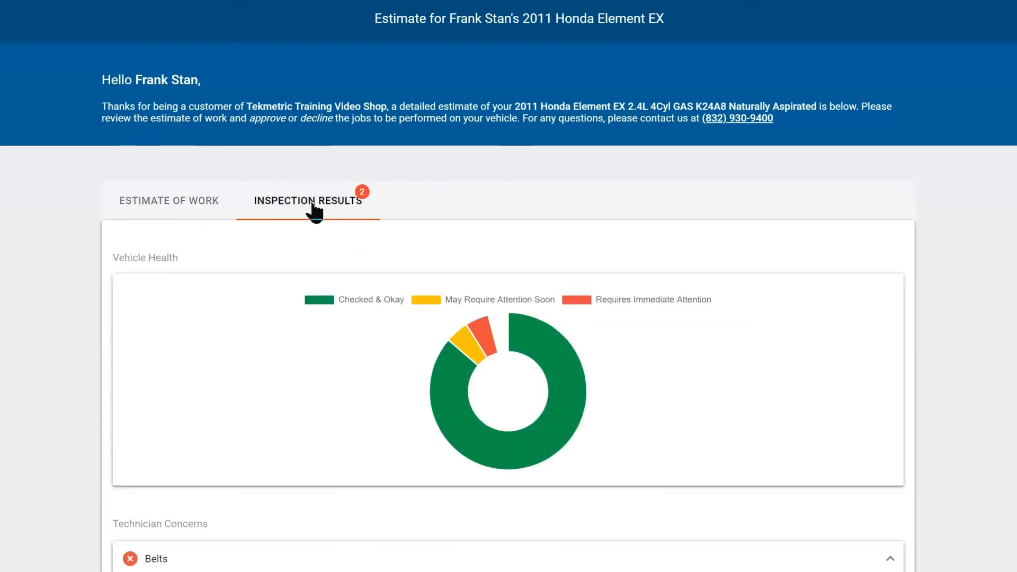
pyautogui.click(427, 341)
pyautogui.scroll(-5, 413, 371)
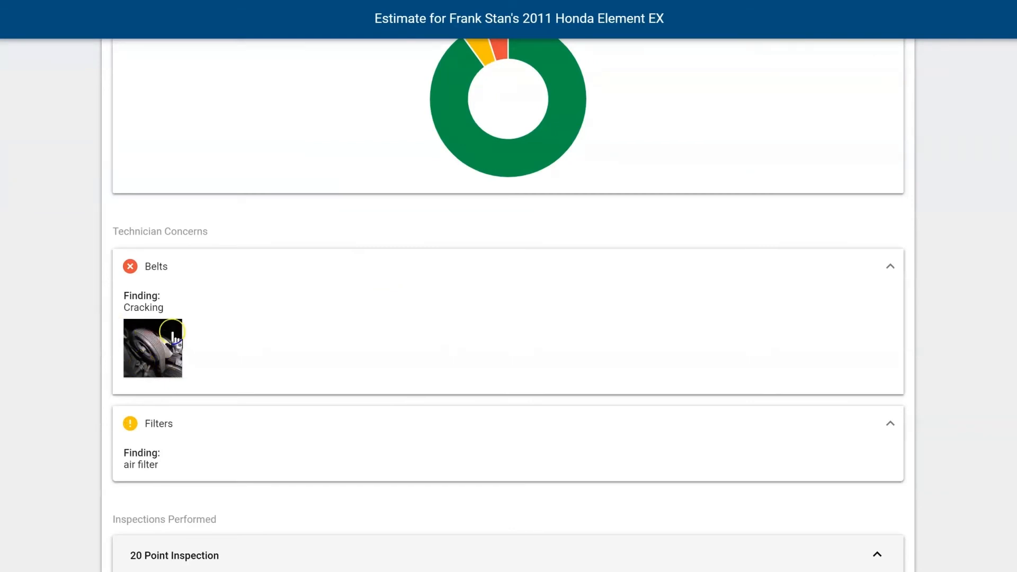
pyautogui.scroll(4, 233, 217)
# Step: Scroll through the three recommended jobs on the Estimate of Work tab
pyautogui.click(186, 132)
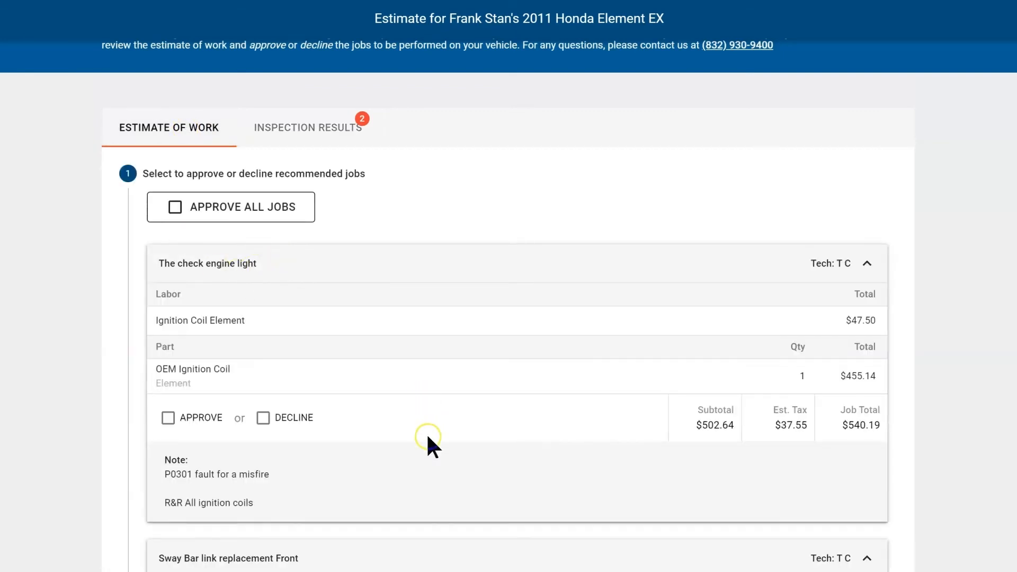
pyautogui.scroll(-4, 392, 421)
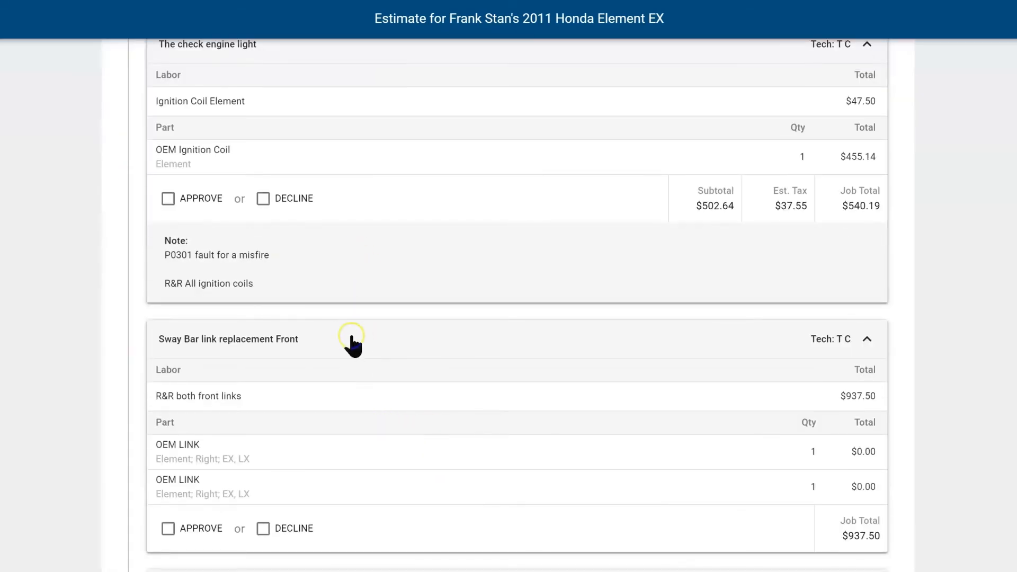
pyautogui.scroll(-1, 371, 343)
pyautogui.scroll(-2, 371, 343)
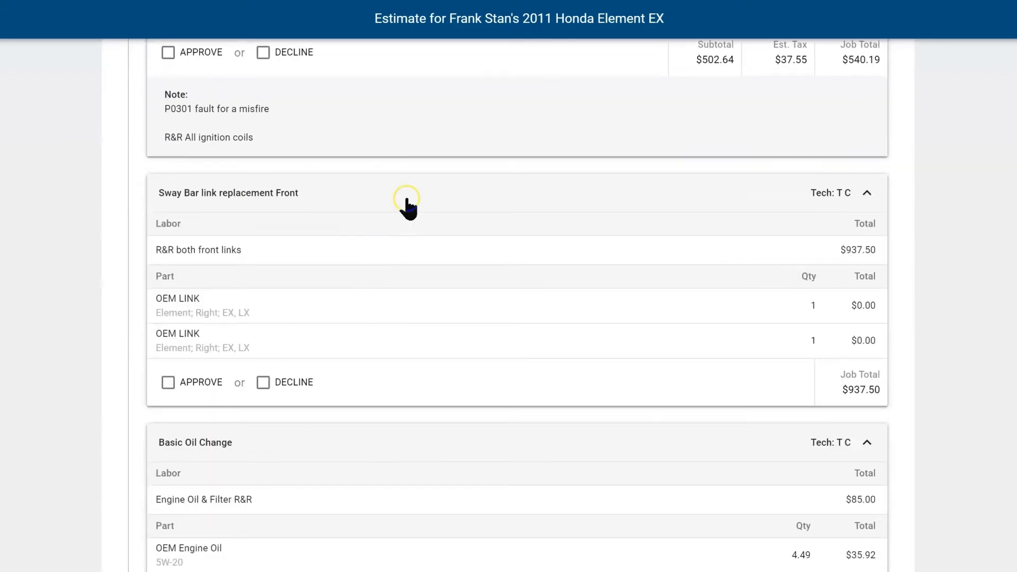
pyautogui.scroll(-5, 411, 209)
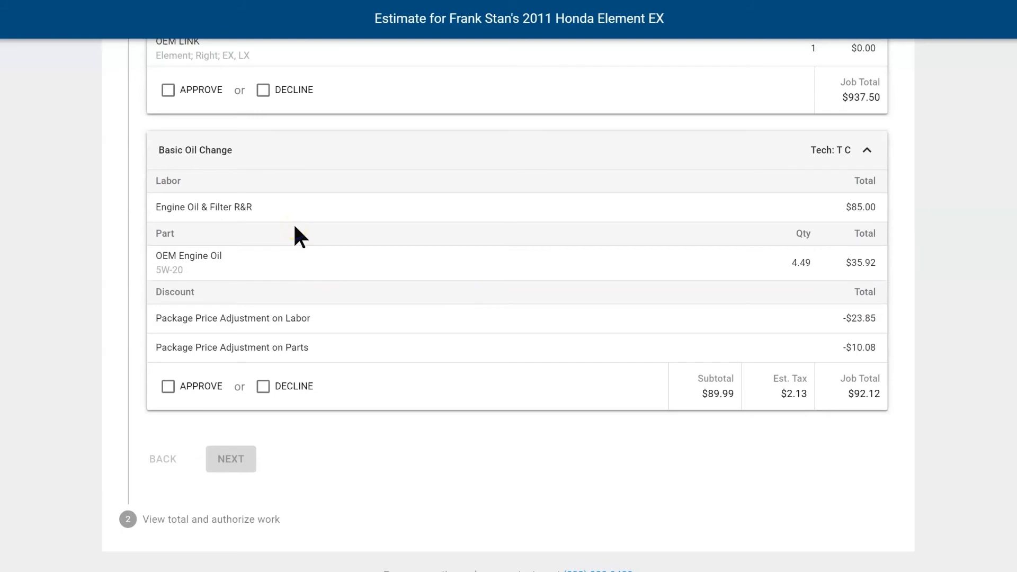
pyautogui.scroll(10, 295, 223)
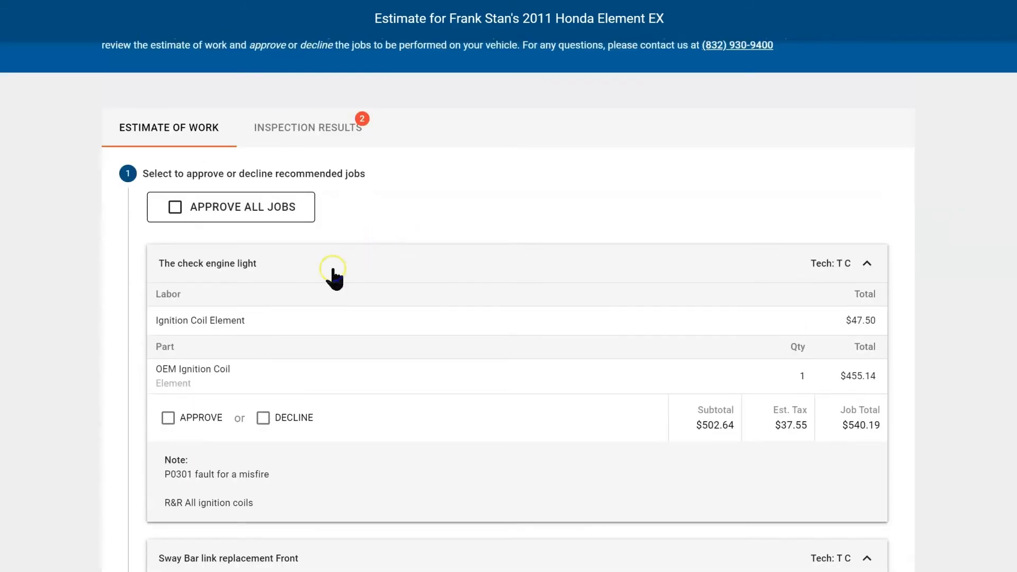
# Step: Approve check engine light and Basic Oil Change, decline Sway Bar, accept terms, and authorize $700.02
pyautogui.click(168, 418)
pyautogui.scroll(-8, 379, 440)
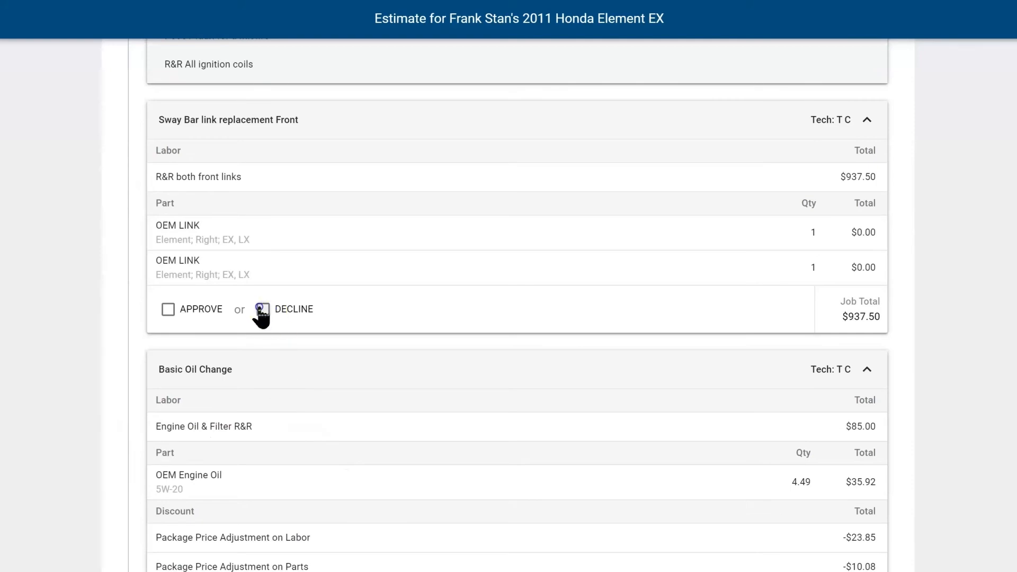
pyautogui.click(263, 310)
pyautogui.scroll(-4, 279, 517)
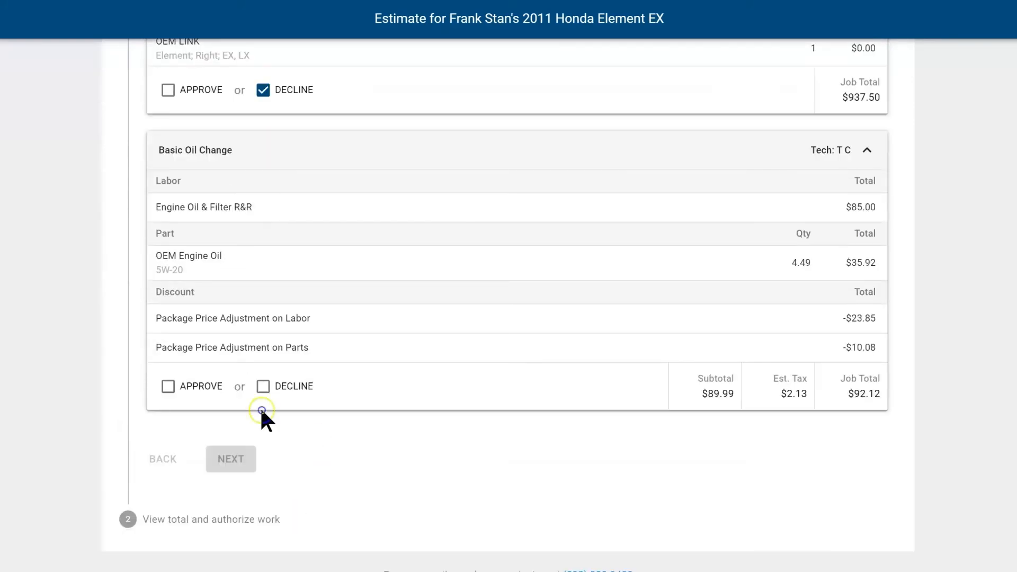
pyautogui.click(168, 387)
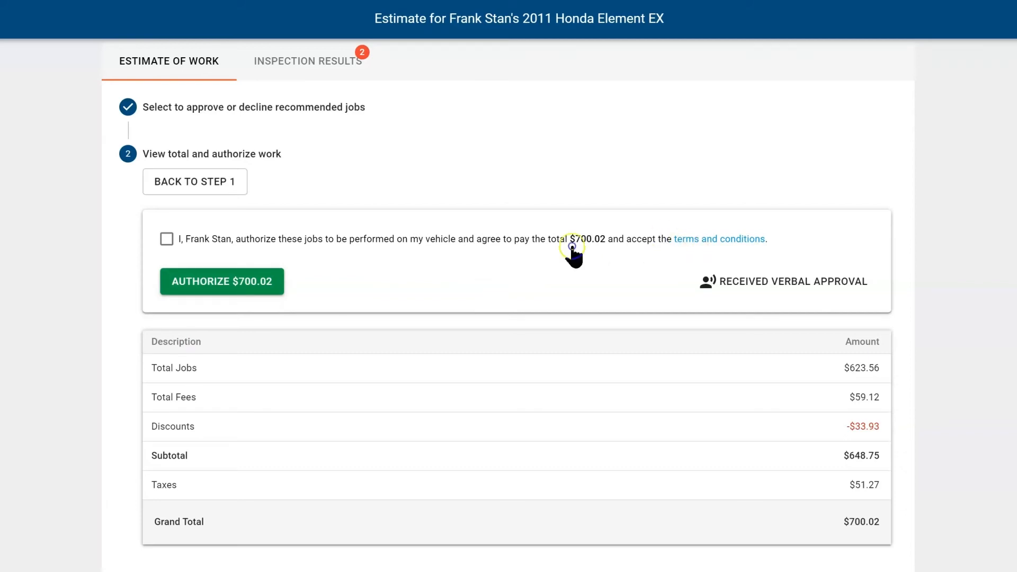
pyautogui.click(166, 239)
pyautogui.click(240, 289)
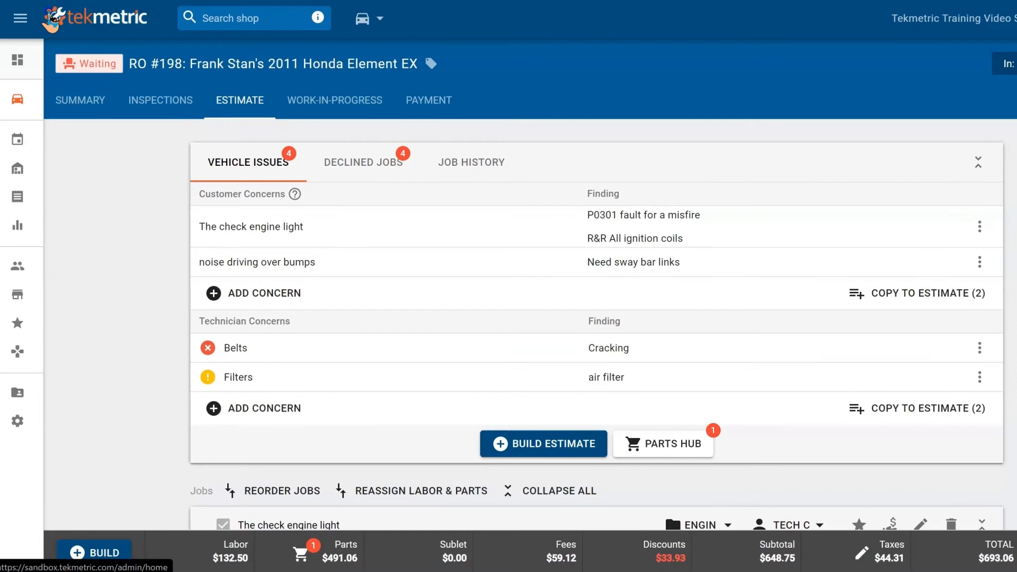
pyautogui.click(22, 103)
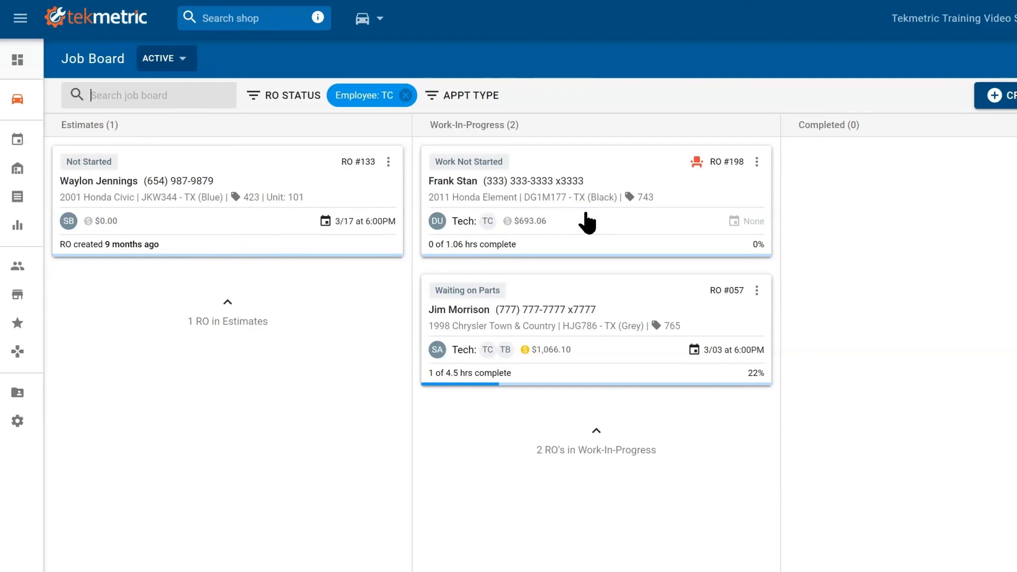
pyautogui.click(590, 177)
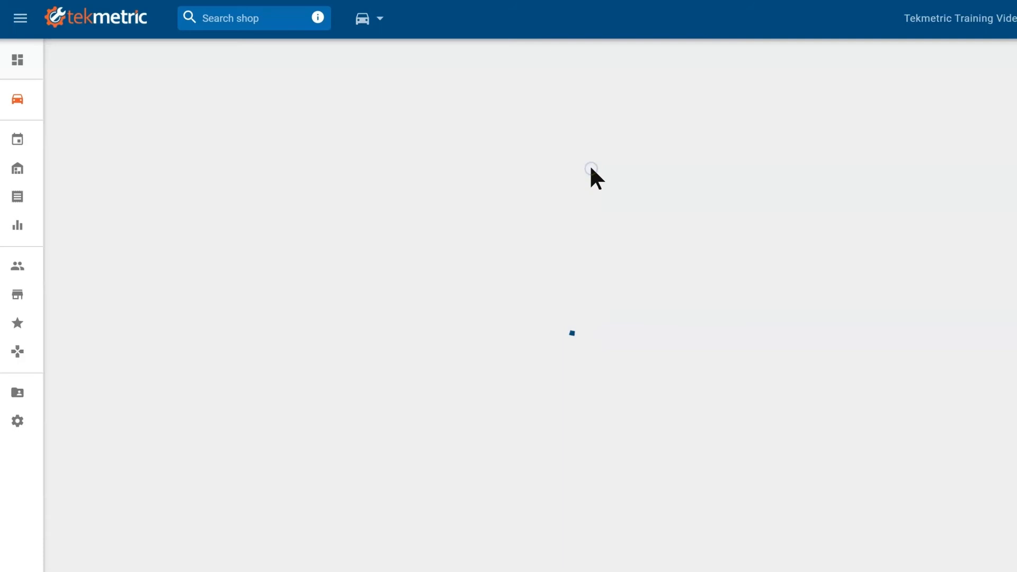
pyautogui.click(234, 103)
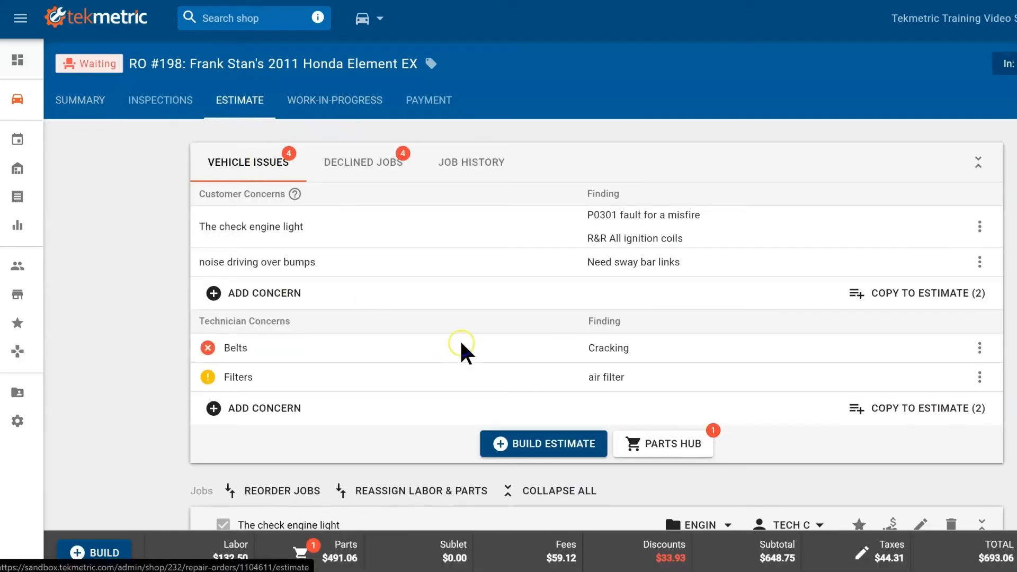
pyautogui.click(680, 453)
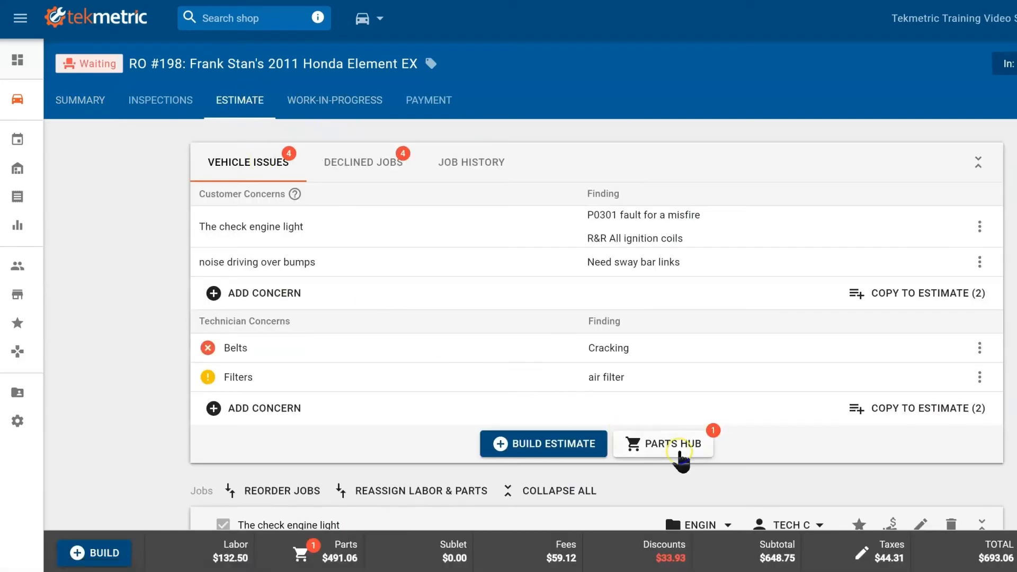
pyautogui.click(672, 450)
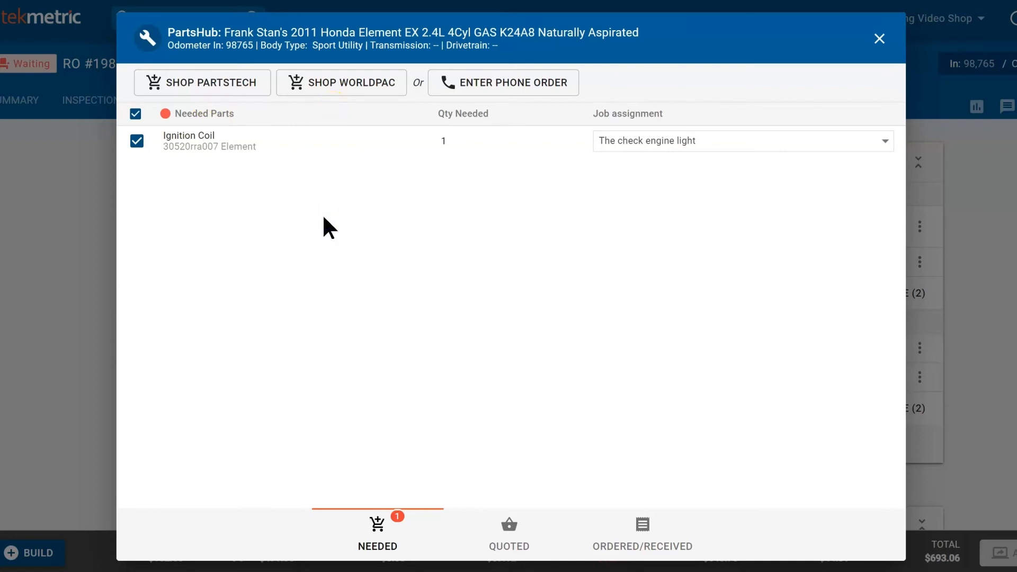
# Step: Start a phone order with Any Given Dealership Parts Department as the vendor
pyautogui.click(519, 86)
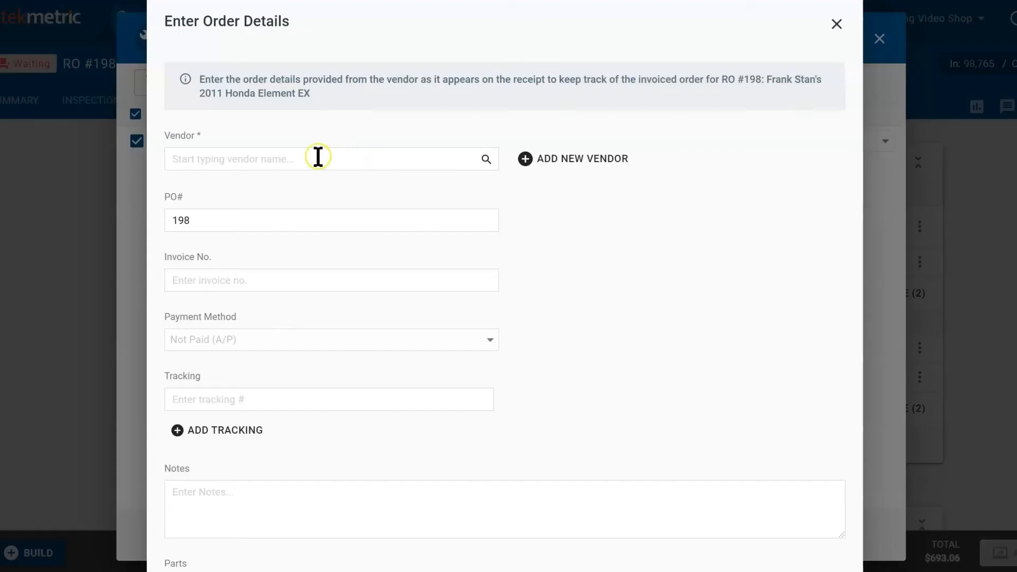
pyautogui.click(299, 160)
pyautogui.write('dea')
pyautogui.write('l')
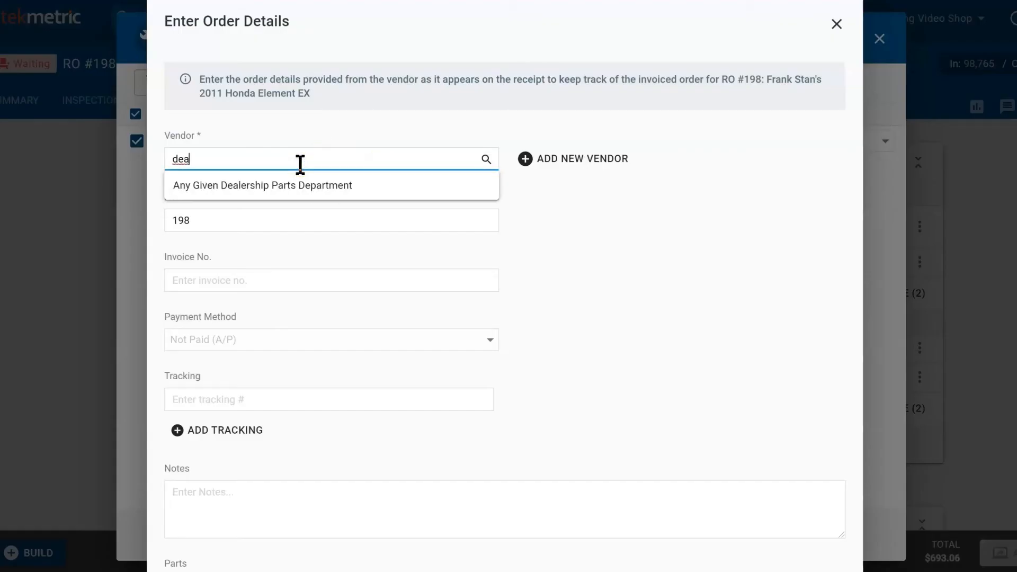
pyautogui.click(311, 177)
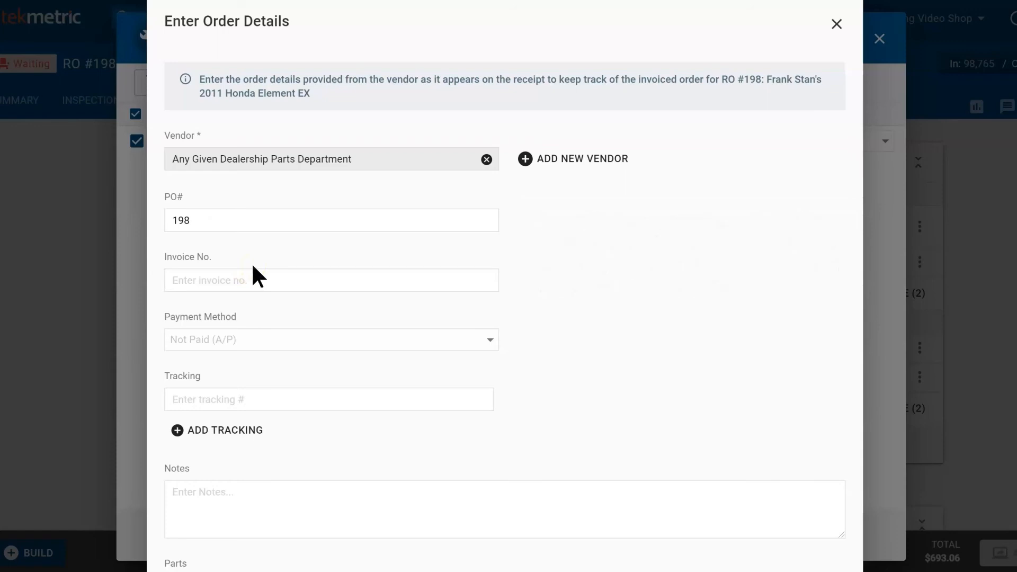
# Step: Set the ignition coil's core charge to 1, save the order details, and close PartsHub
pyautogui.scroll(-3, 458, 371)
pyautogui.scroll(-2, 458, 371)
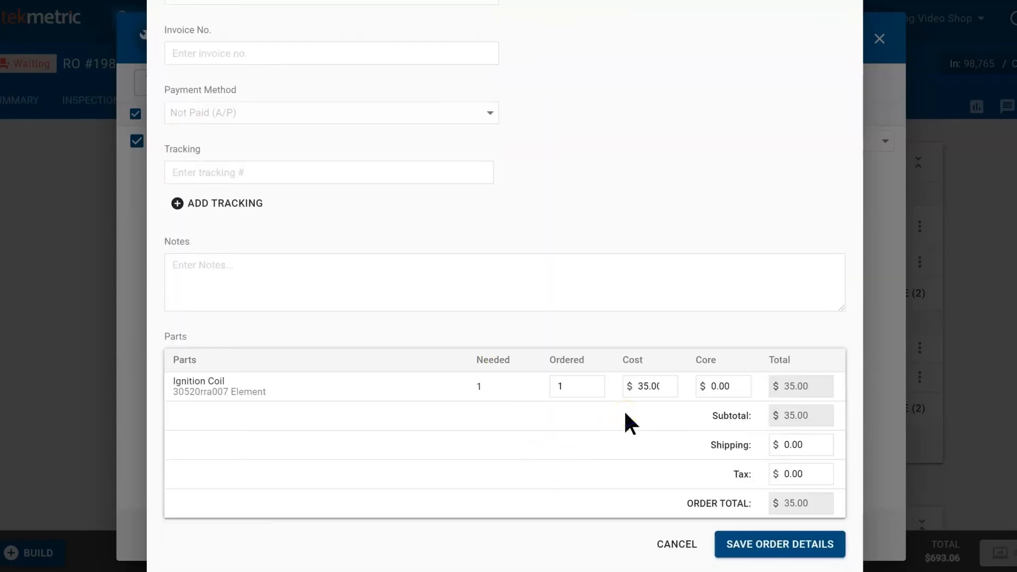
pyautogui.click(739, 388)
pyautogui.click(727, 386)
pyautogui.write('1')
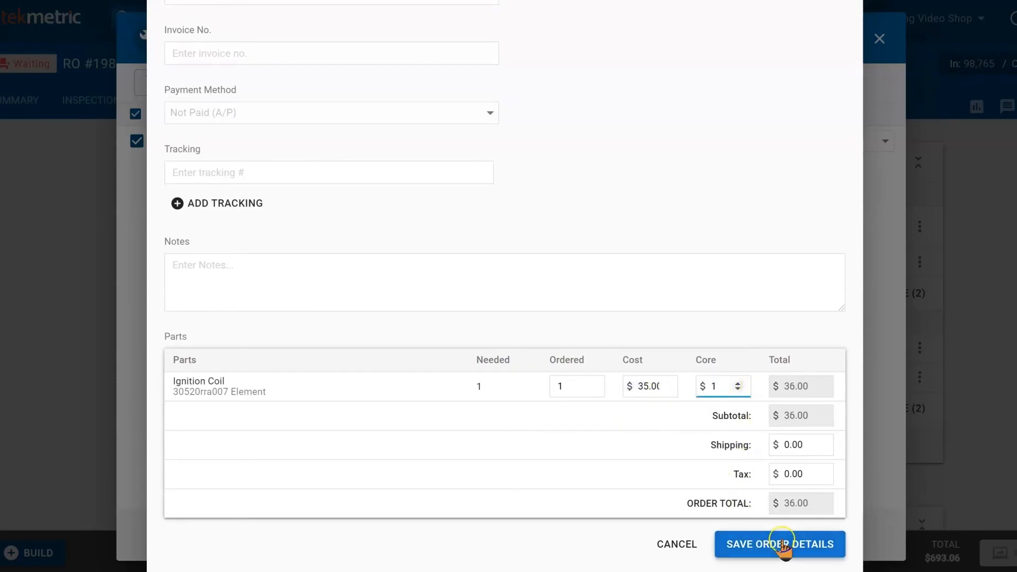
pyautogui.click(797, 551)
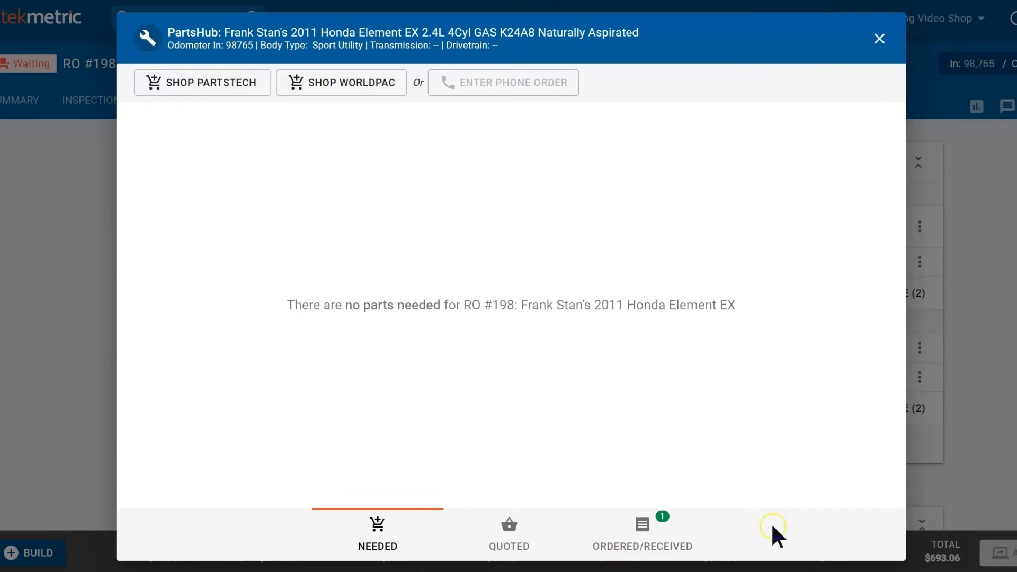
pyautogui.click(880, 39)
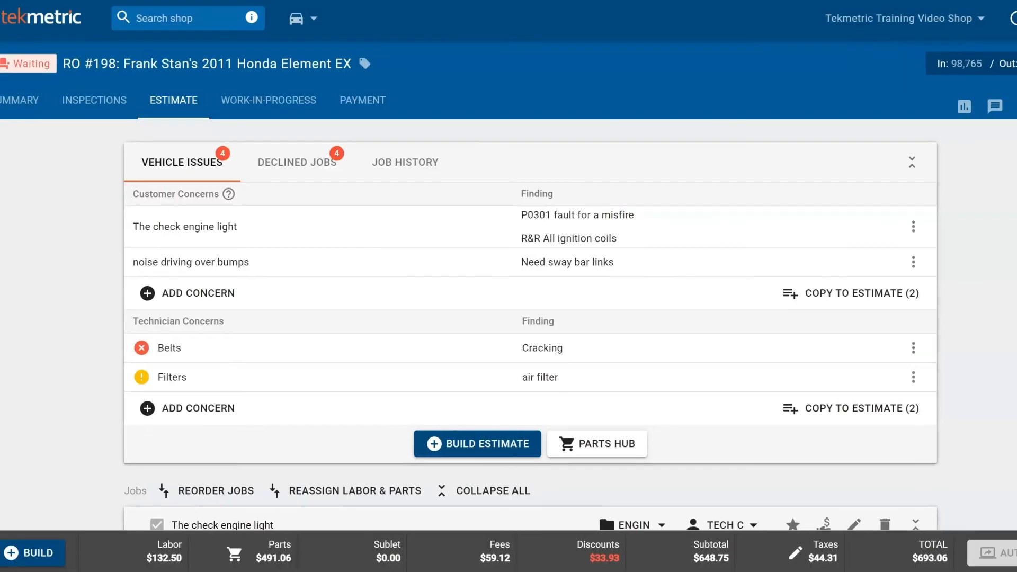
# Step: Change RO #198's work status from Work Not Started to Waiting on Parts
pyautogui.click(284, 103)
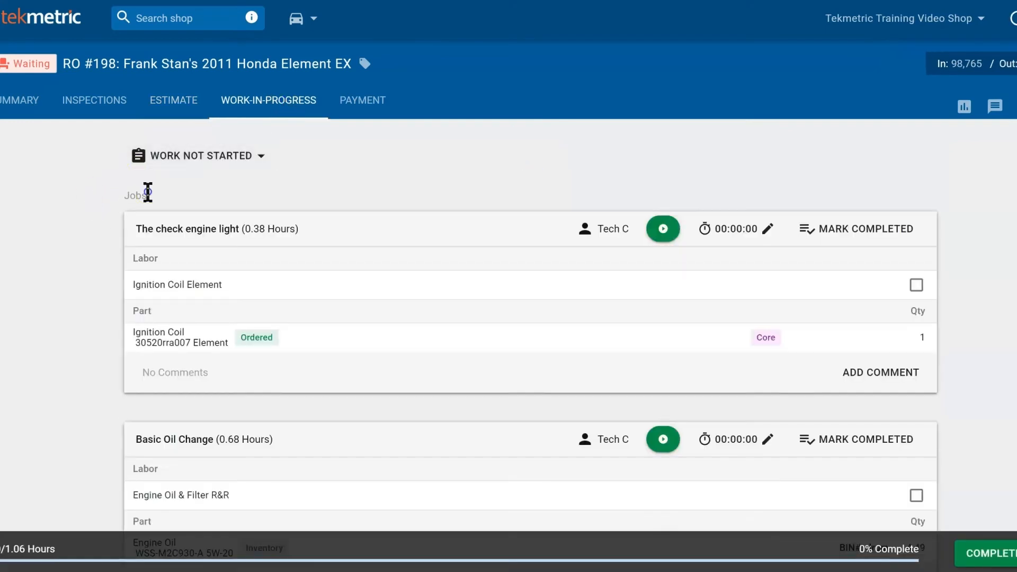
pyautogui.click(249, 157)
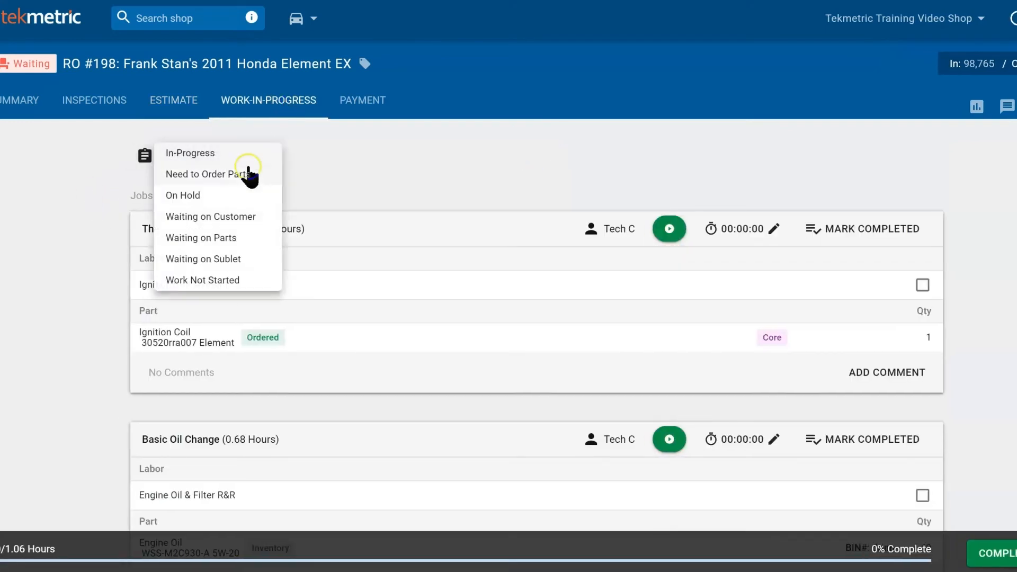
pyautogui.click(245, 239)
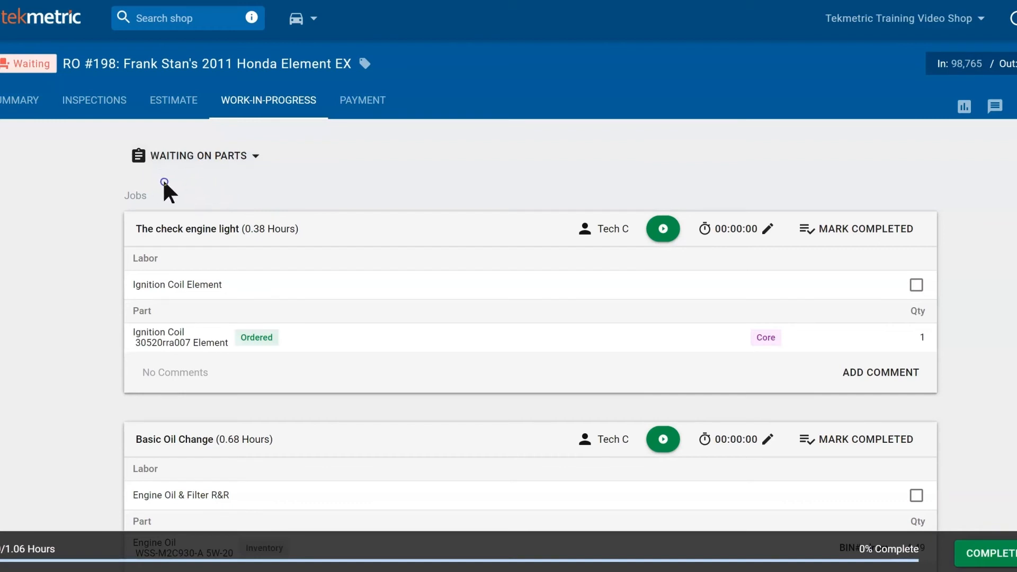
pyautogui.click(171, 106)
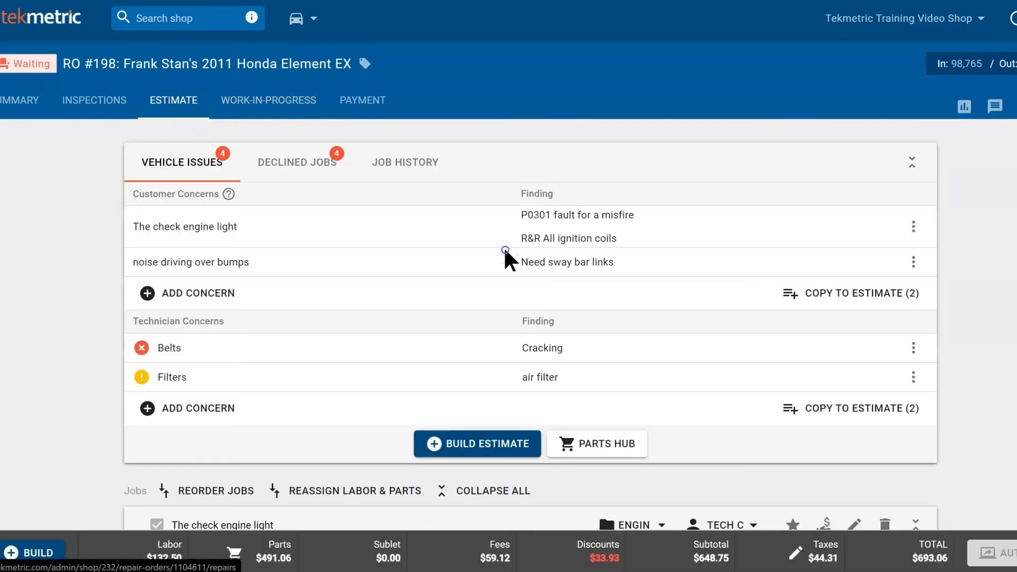
# Step: Mark the Ignition Coil order received in Parts Hub with its invoice number, notifying technicians
pyautogui.click(484, 258)
pyautogui.click(599, 443)
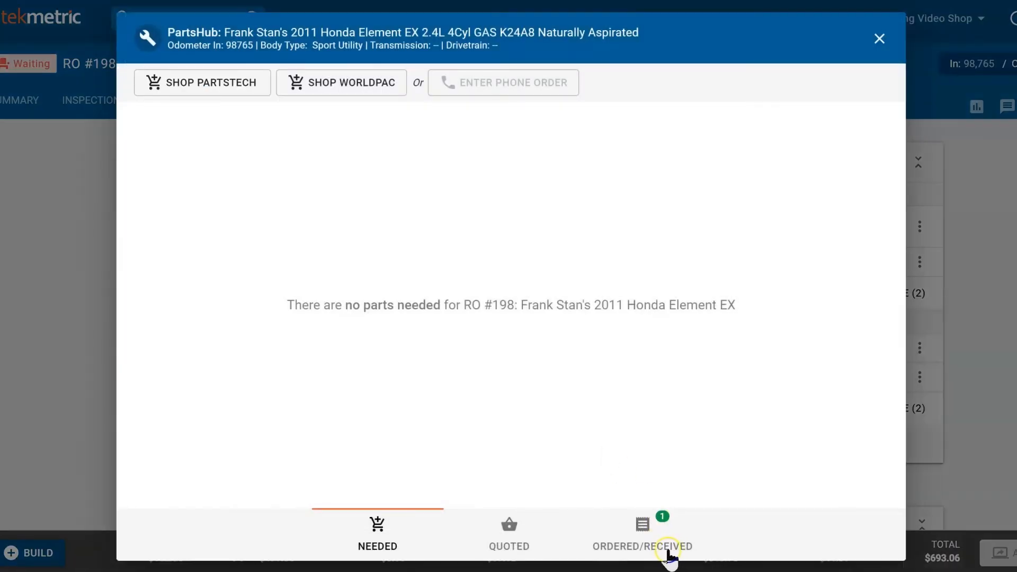
pyautogui.click(662, 552)
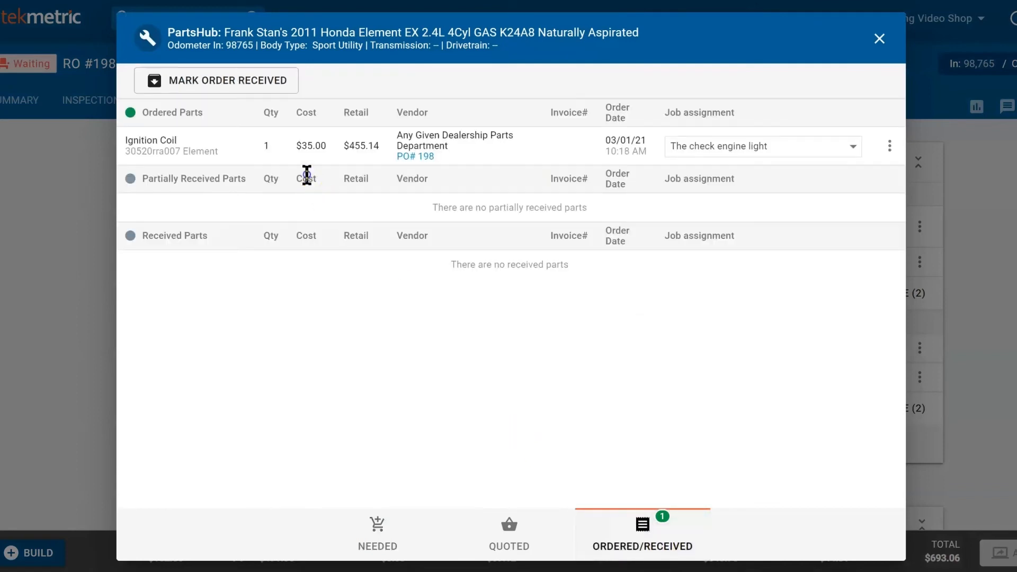
pyautogui.click(218, 81)
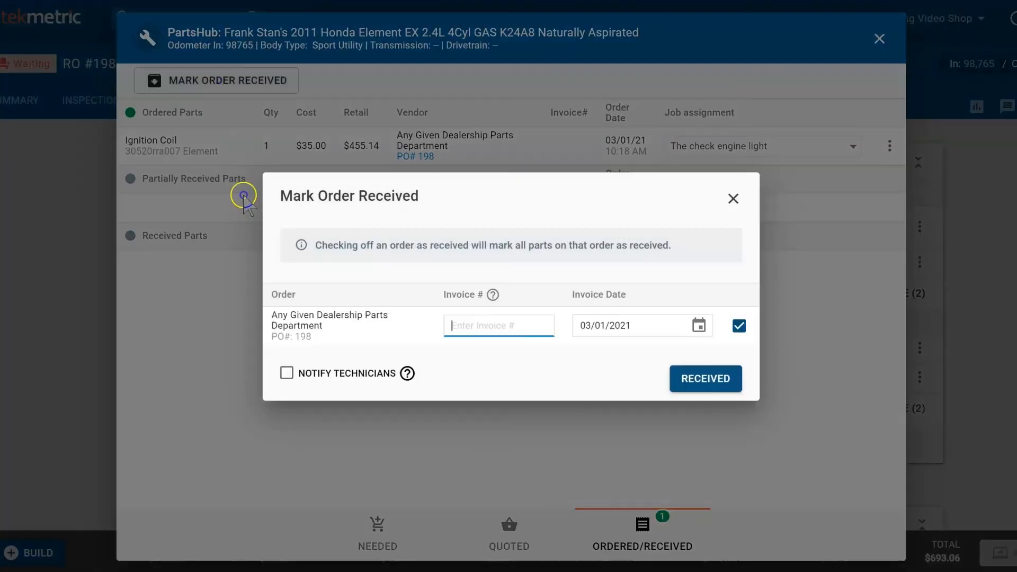
pyautogui.write('46464545')
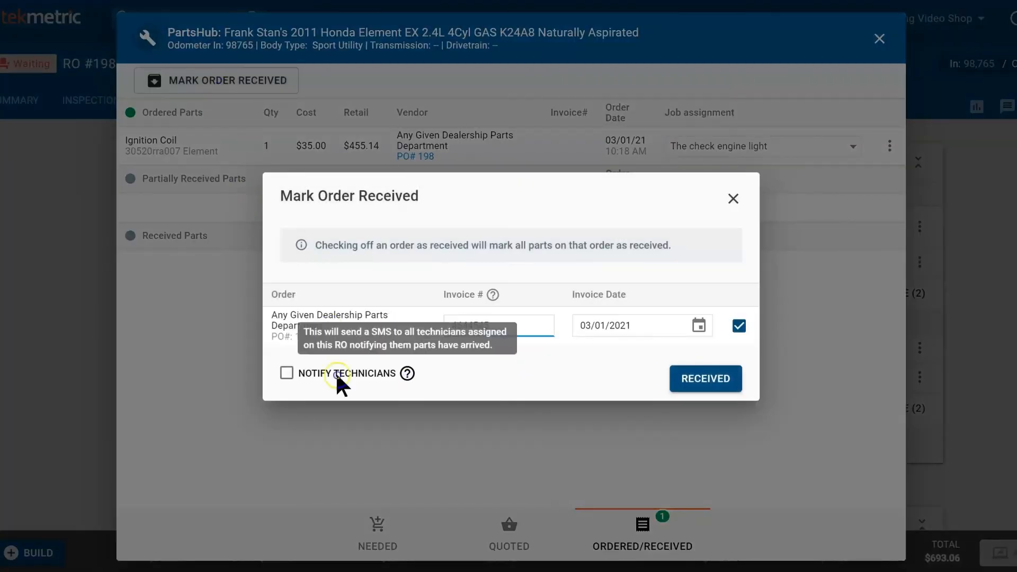
pyautogui.click(298, 375)
pyautogui.click(709, 377)
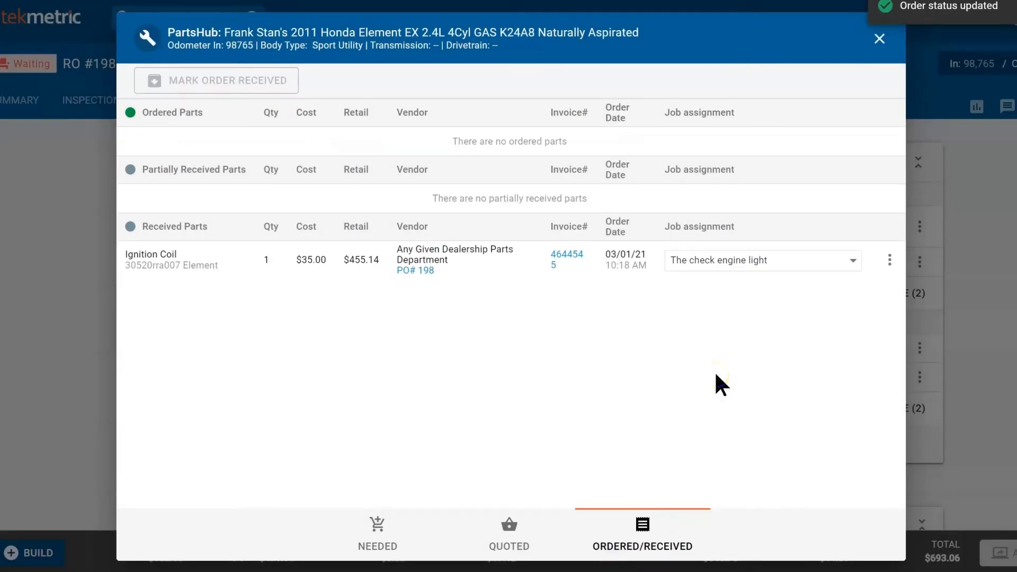
pyautogui.click(881, 42)
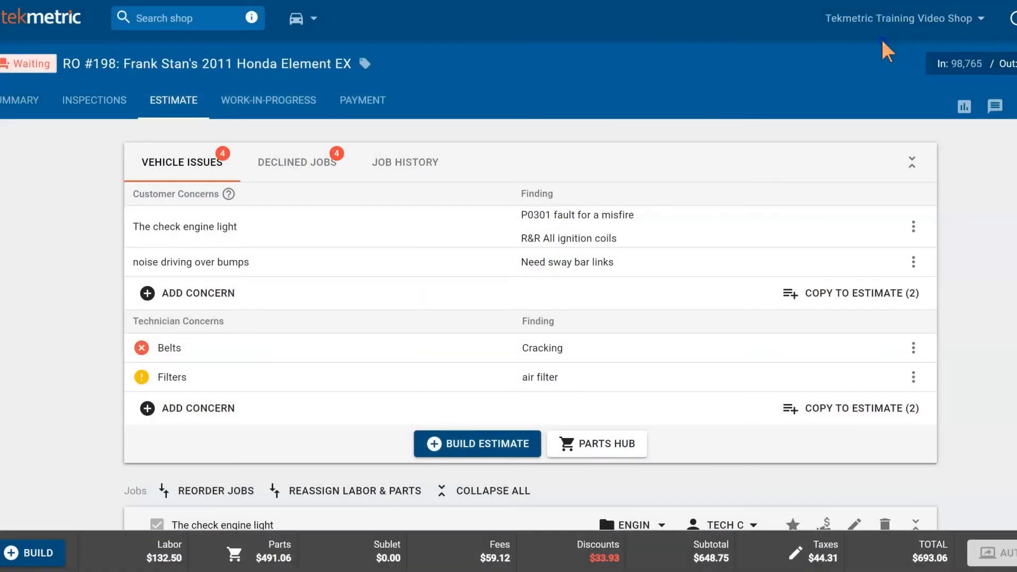
# Step: Open RO #198 from the Job Board and switch its status to In-Progress
pyautogui.click(13, 116)
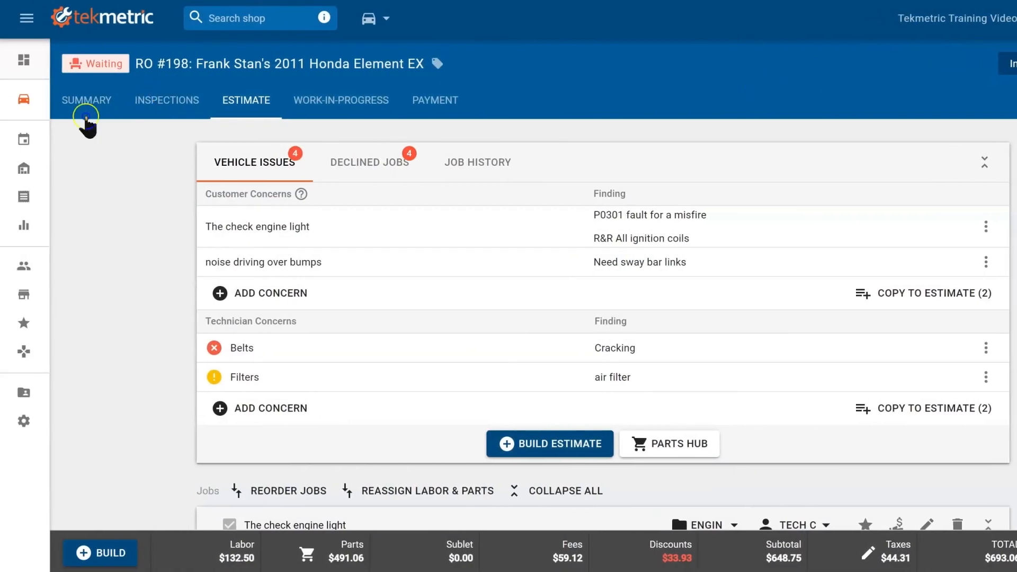
pyautogui.click(27, 106)
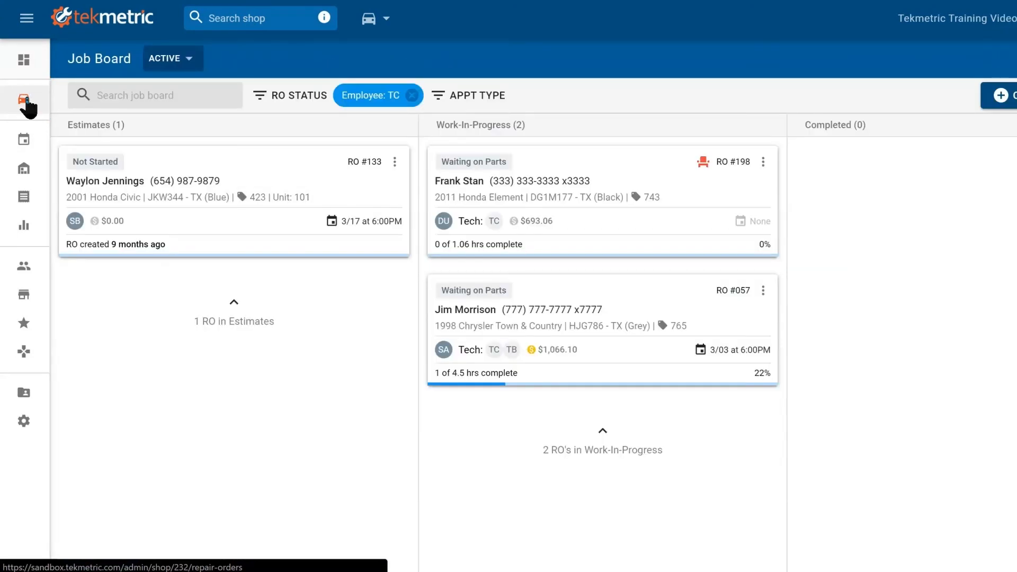
pyautogui.click(704, 206)
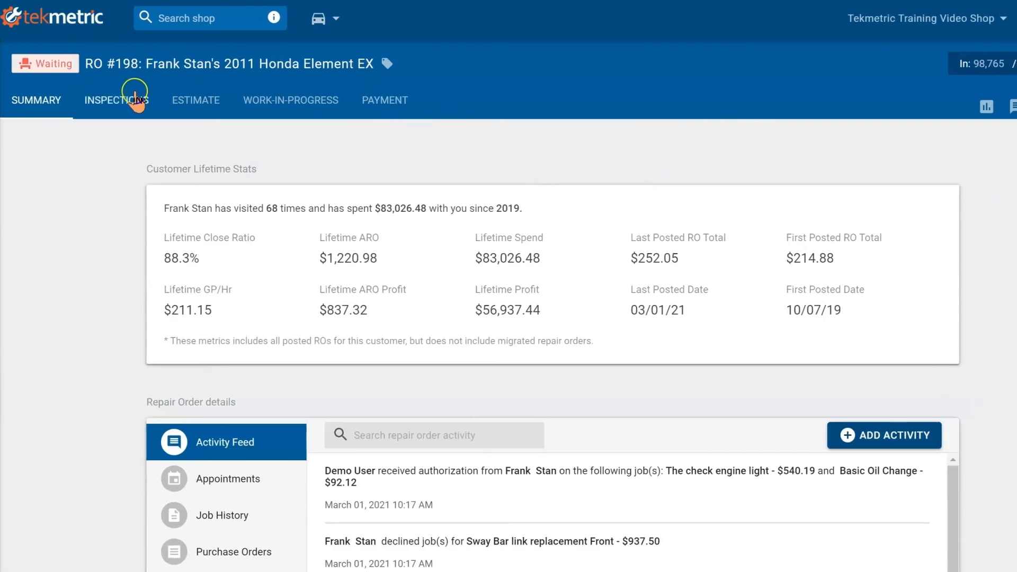
pyautogui.click(284, 105)
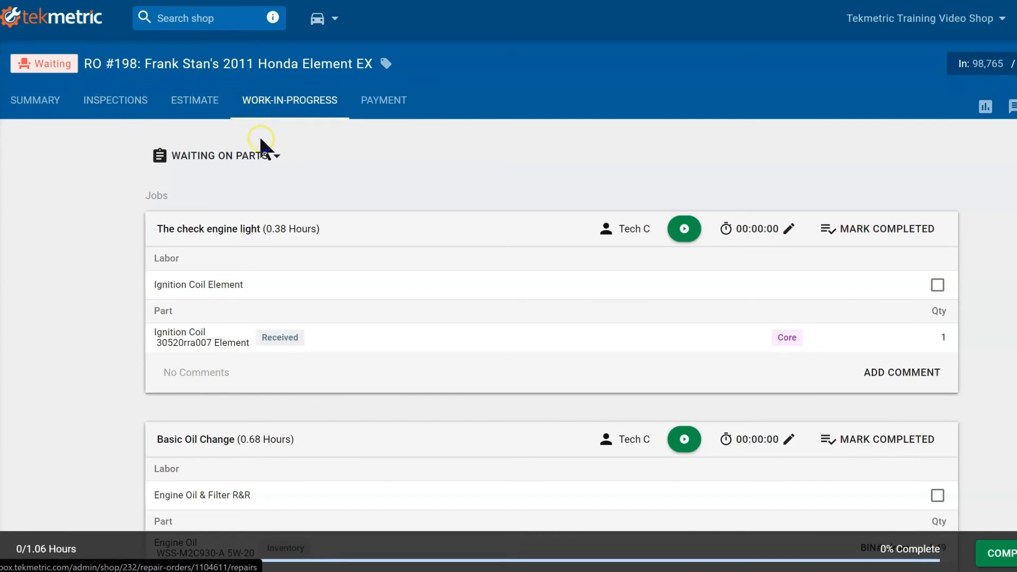
pyautogui.click(260, 155)
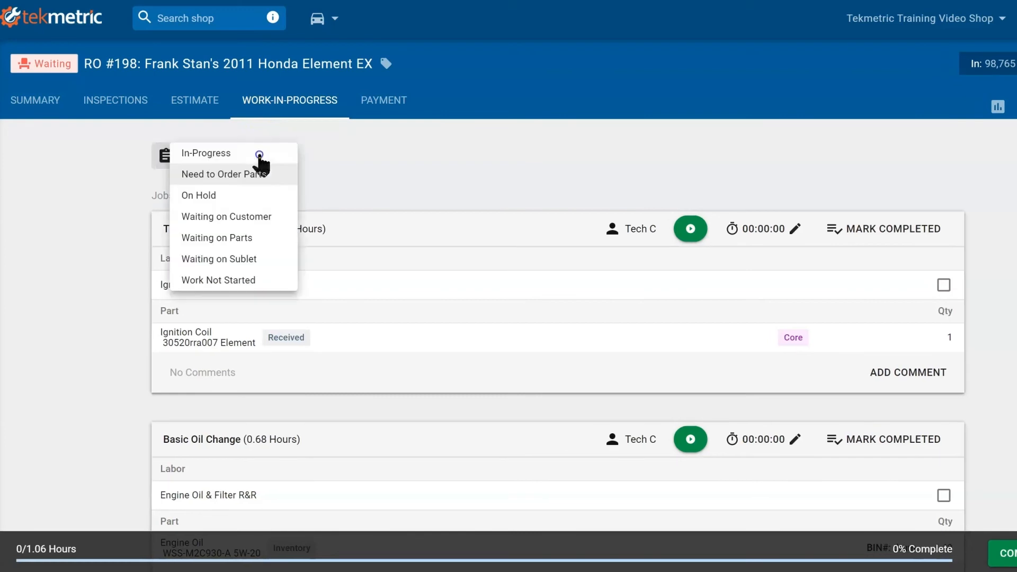
pyautogui.click(228, 159)
# Step: Clock about 15 seconds on the check engine light job and check off its Ignition Coil Element labor
pyautogui.scroll(-2, 271, 179)
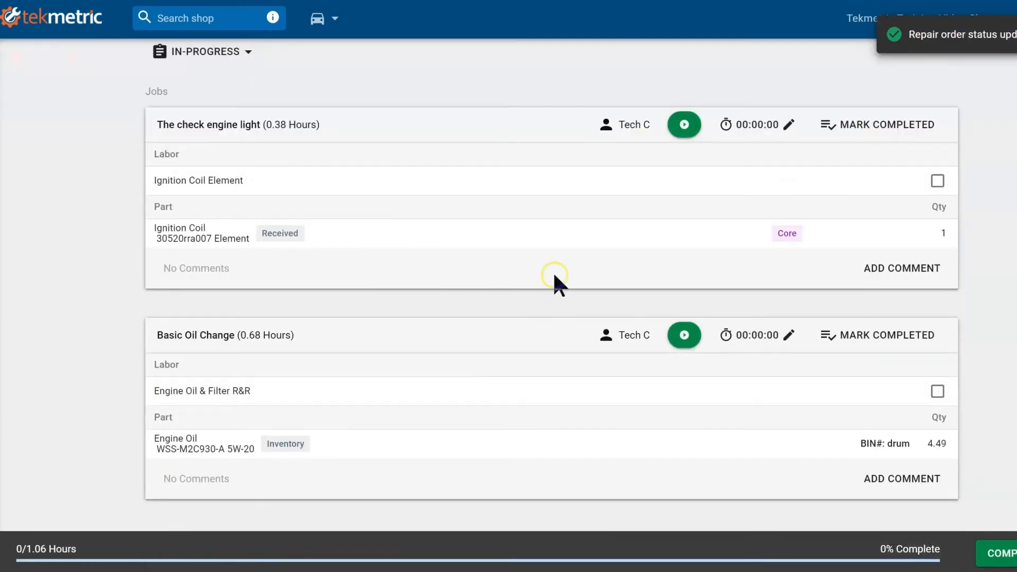
pyautogui.click(687, 132)
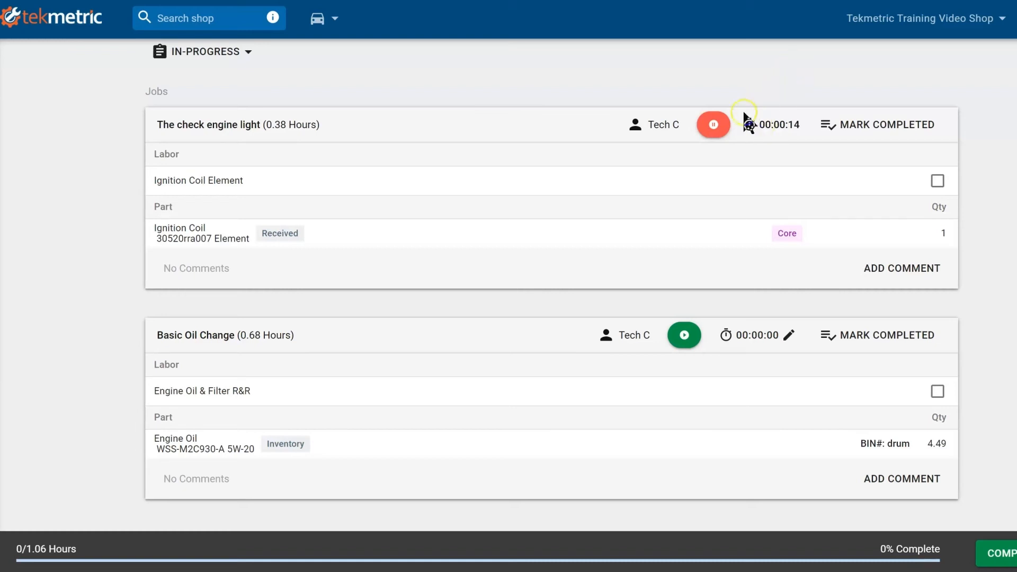
pyautogui.click(720, 128)
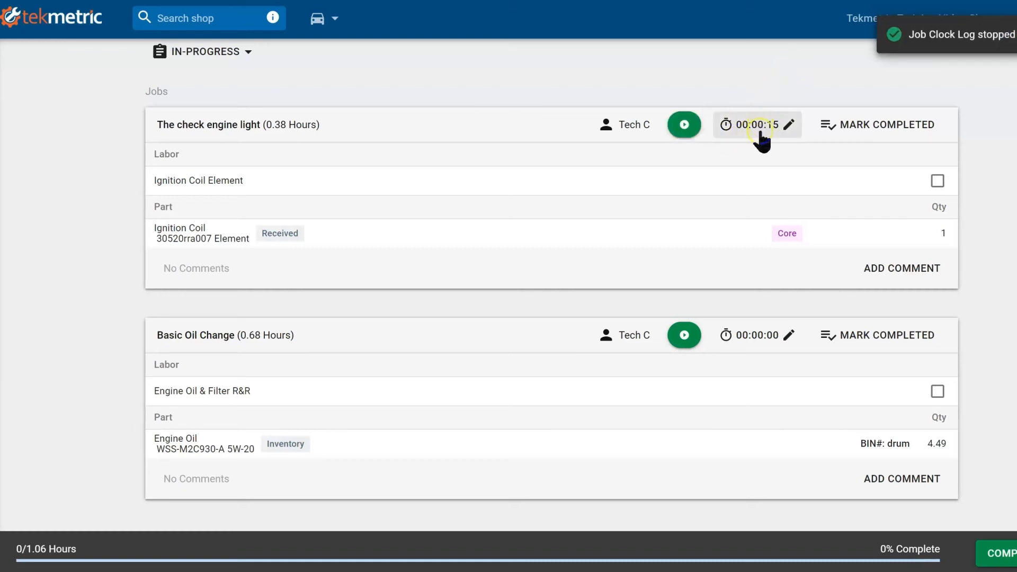
pyautogui.click(947, 185)
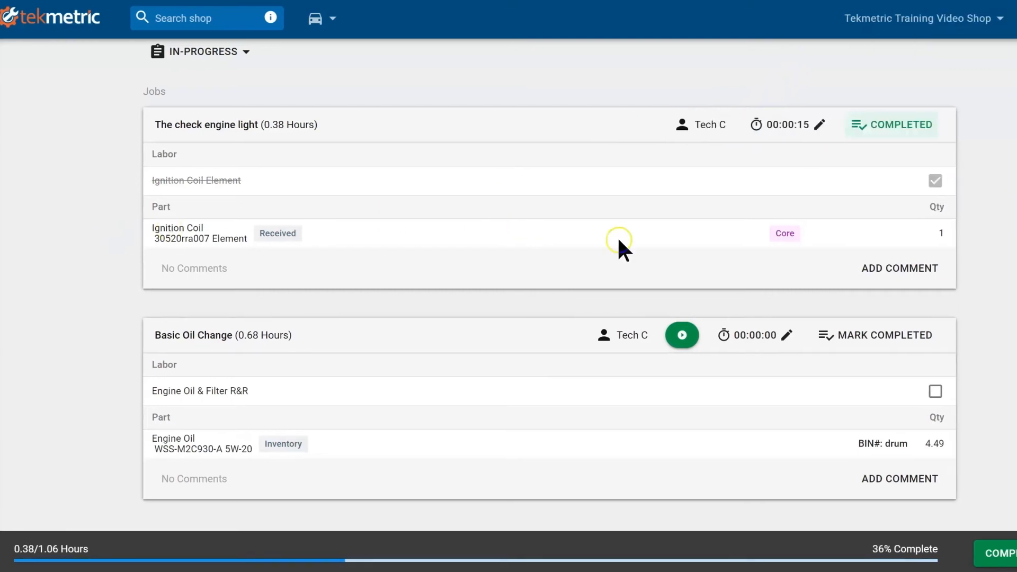
pyautogui.click(925, 270)
# Step: Write the comment 'Complete' for the check engine light job
pyautogui.click(989, 196)
pyautogui.write('Con')
pyautogui.press('BackSpace')
pyautogui.write('mple')
pyautogui.press('BackSpace')
pyautogui.write('ete al')
pyautogui.press('BackSpace')
pyautogui.press('BackSpace')
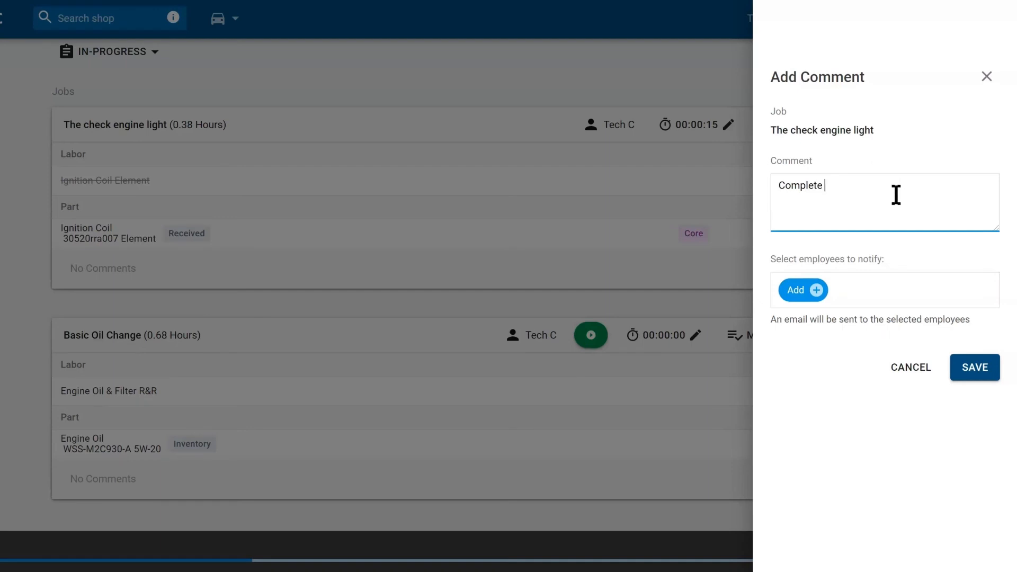
# Step: Choose two employees to notify and save the comment
pyautogui.click(818, 291)
pyautogui.scroll(-1, 882, 360)
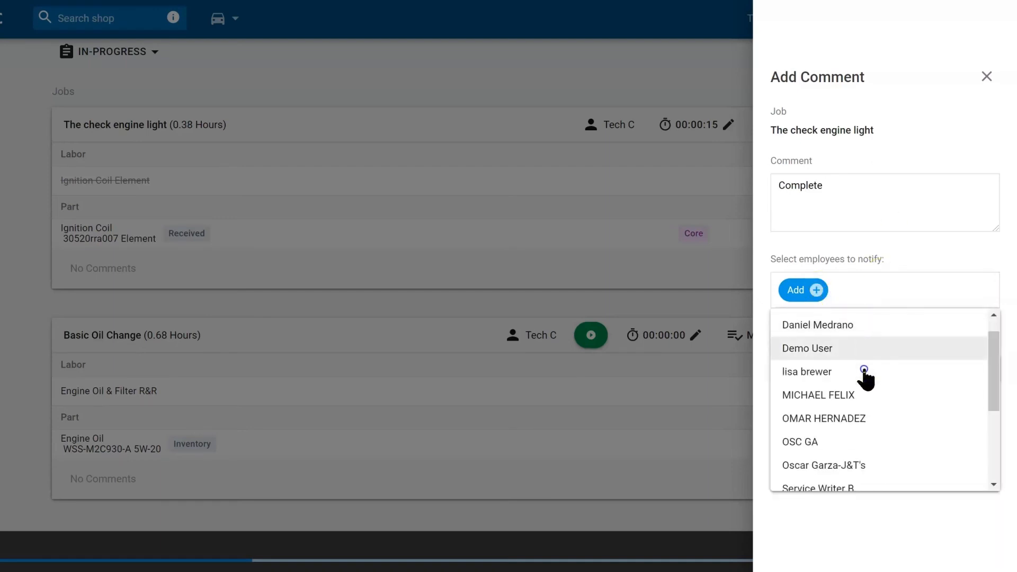
pyautogui.scroll(-2, 848, 361)
pyautogui.scroll(4, 856, 371)
pyautogui.click(842, 368)
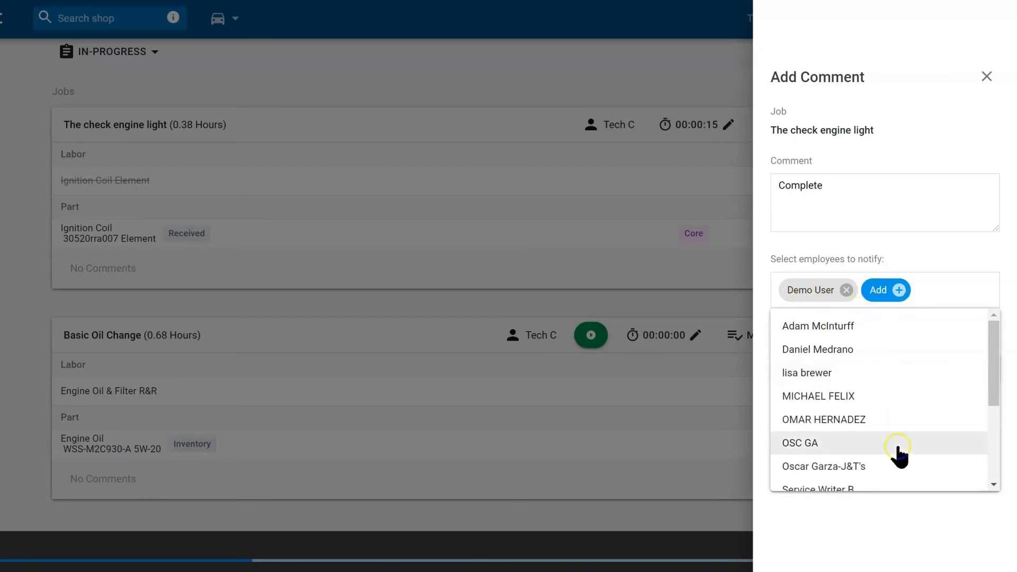
pyautogui.click(830, 351)
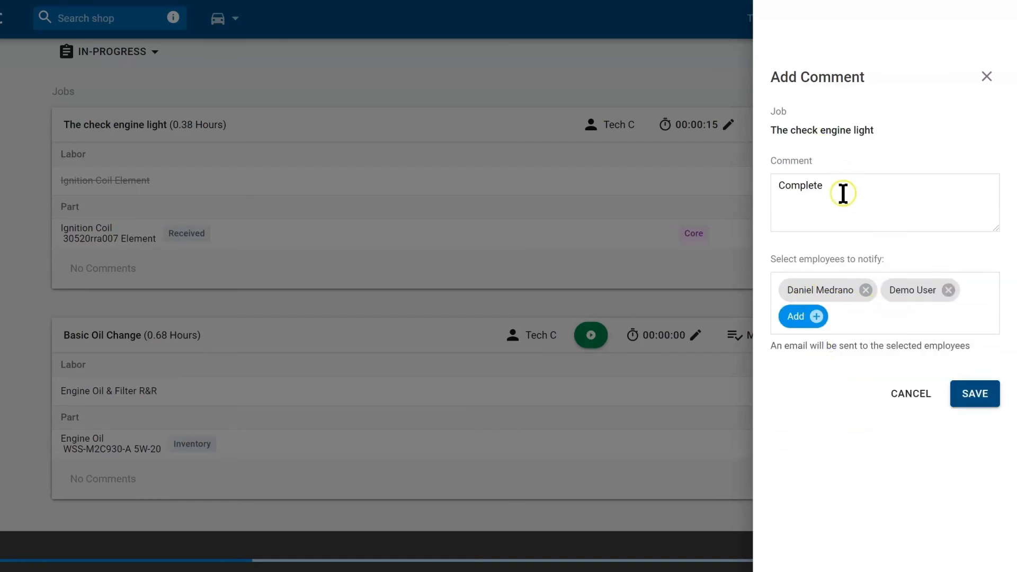
pyautogui.click(980, 397)
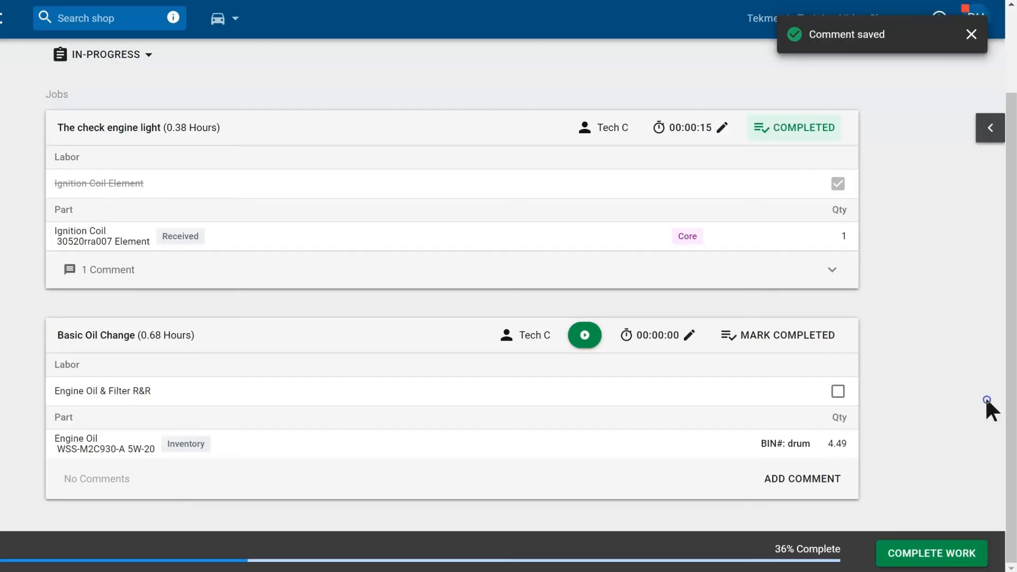
pyautogui.click(14, 99)
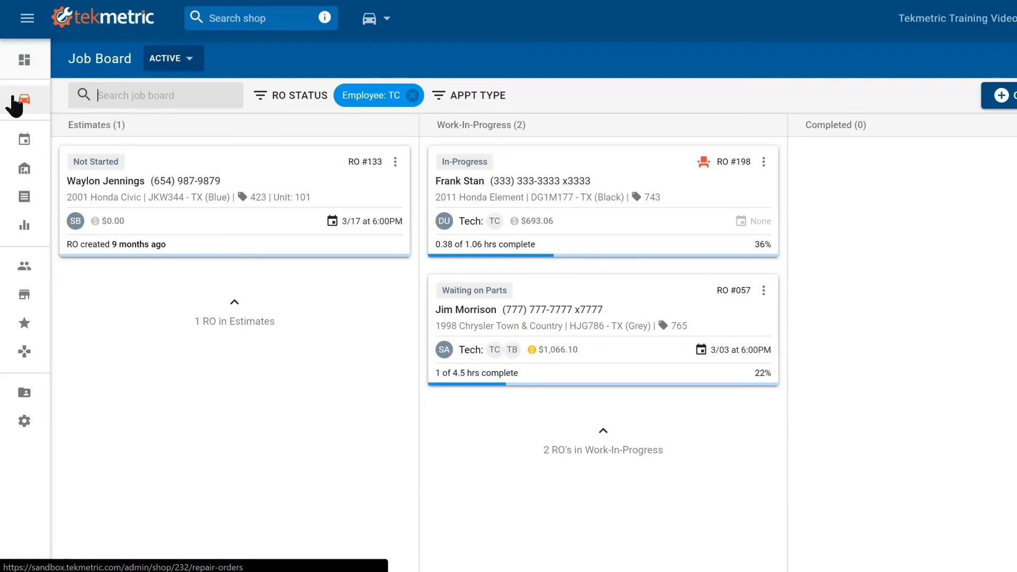
pyautogui.click(694, 255)
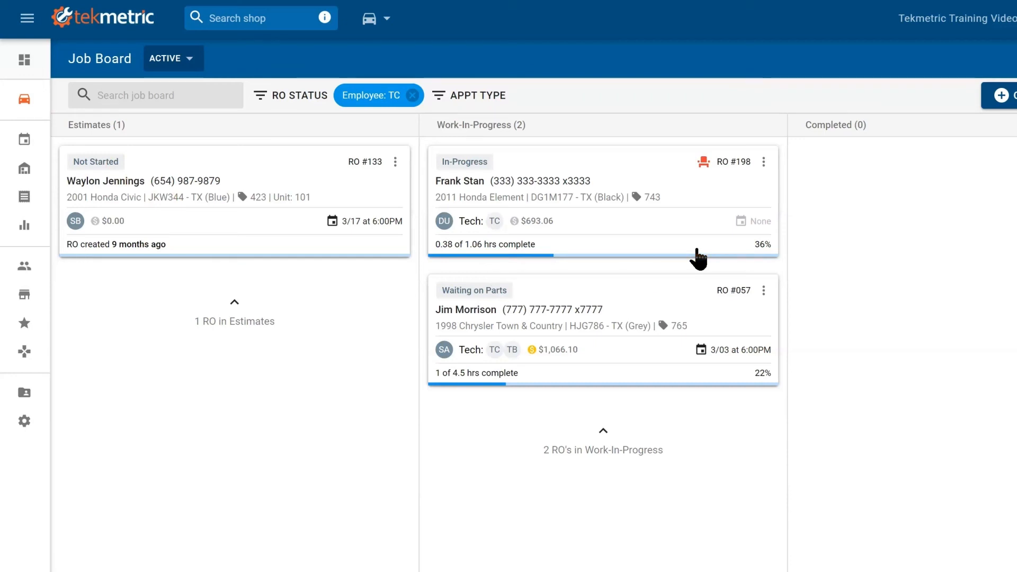
pyautogui.click(759, 257)
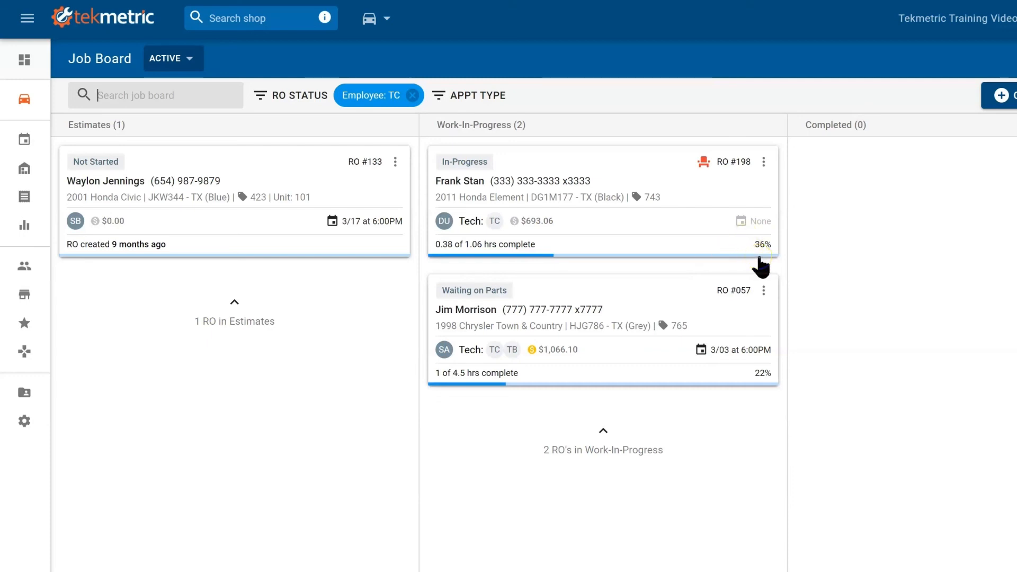
pyautogui.click(670, 176)
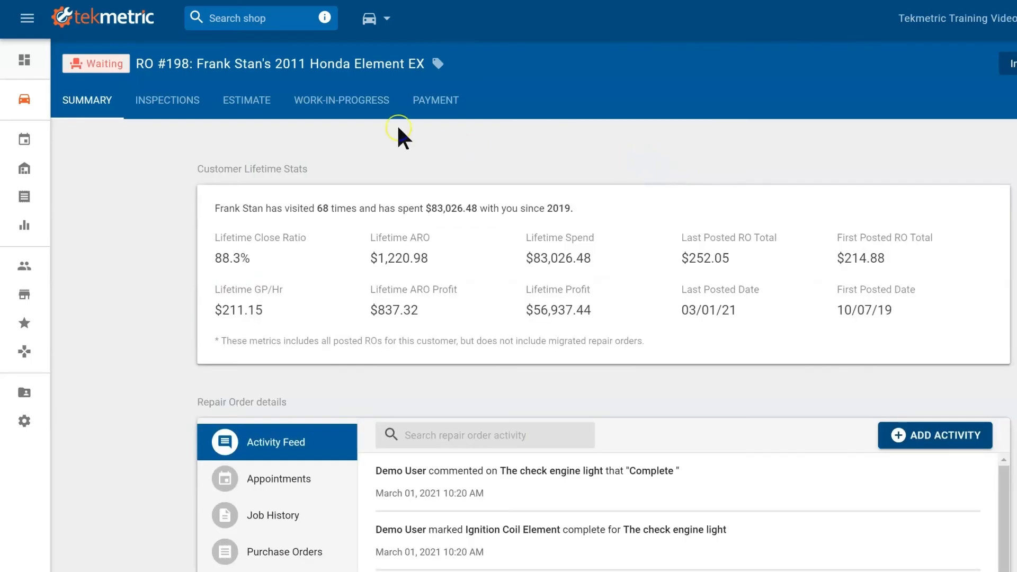
pyautogui.click(366, 116)
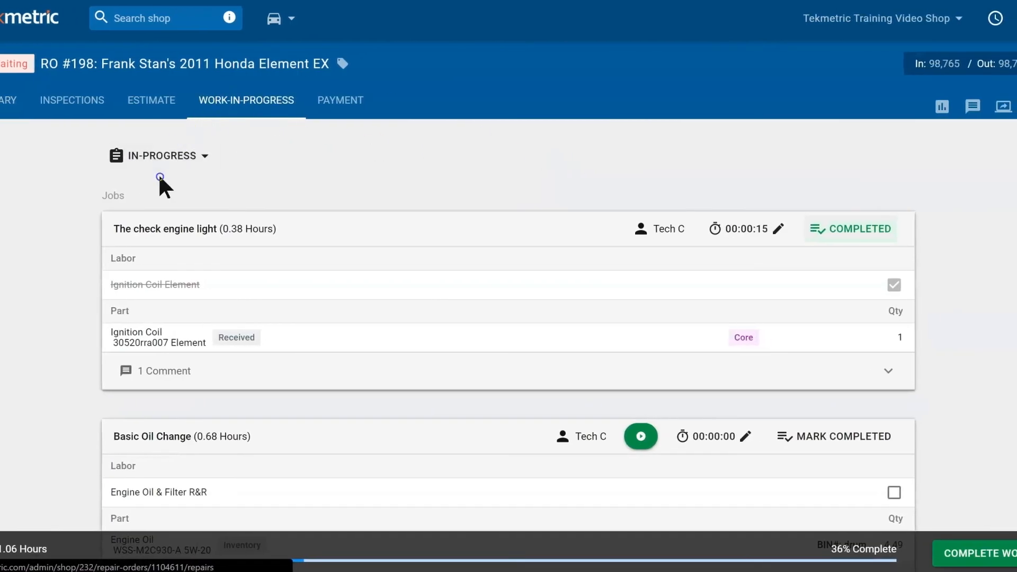
# Step: Clock the Basic Oil Change job and check off its Engine Oil & Filter R&R labor
pyautogui.click(642, 437)
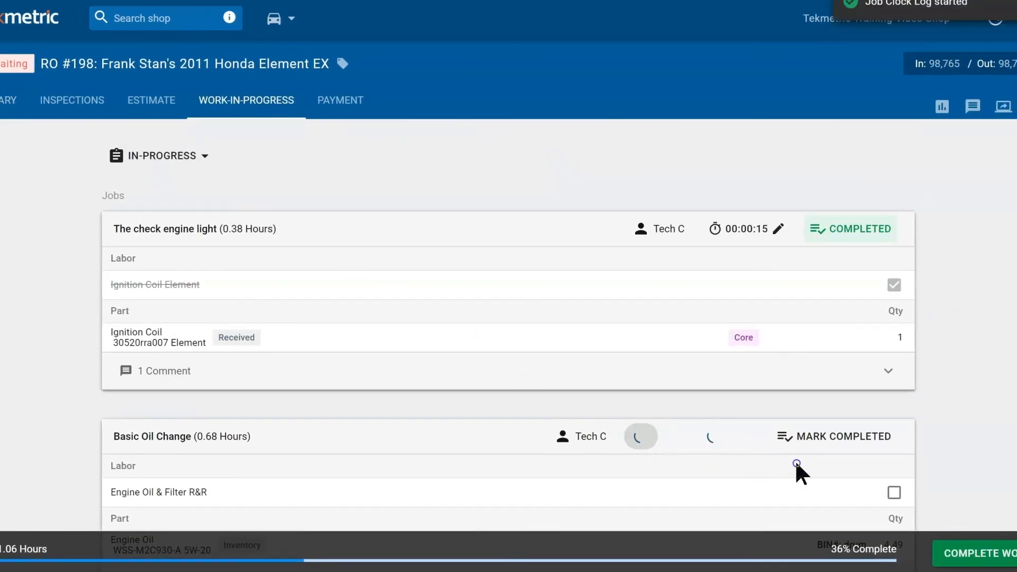
pyautogui.scroll(-2, 795, 460)
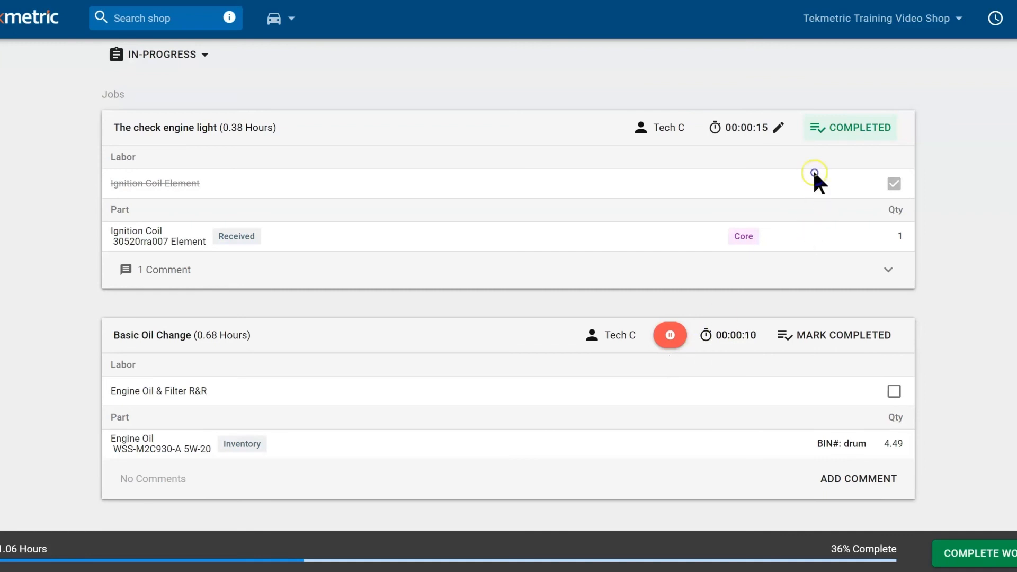
pyautogui.click(781, 128)
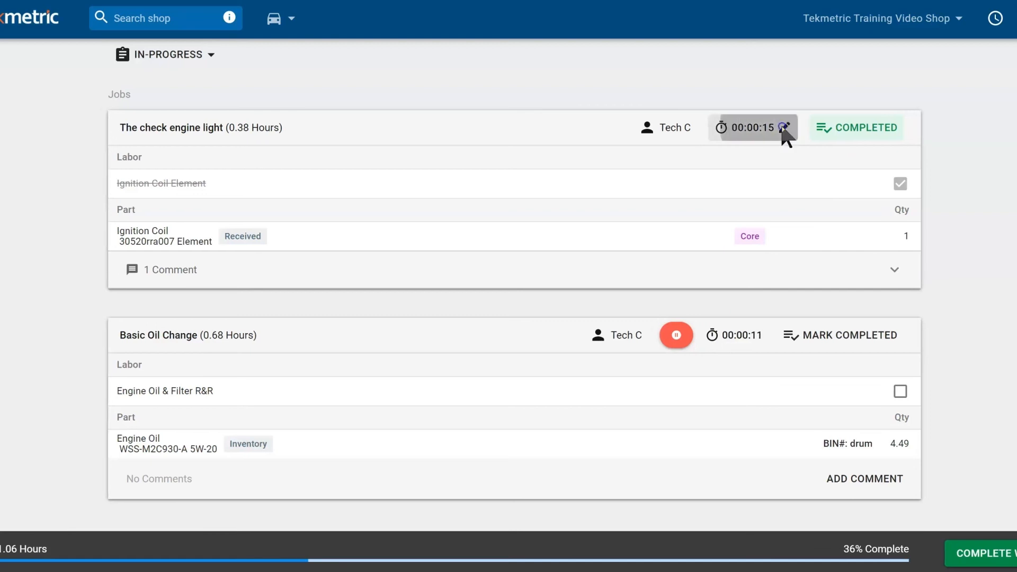
pyautogui.click(682, 176)
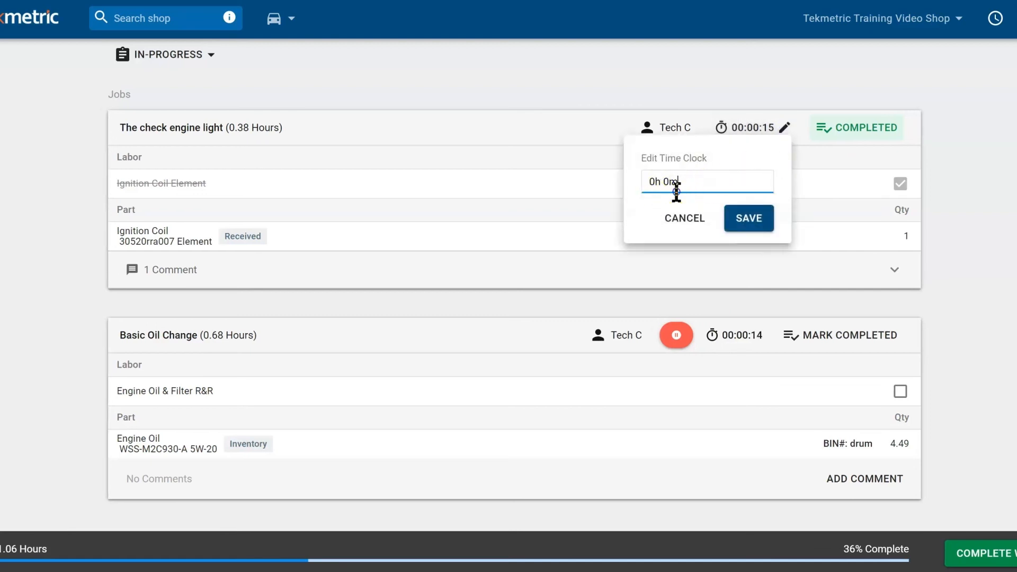
pyautogui.click(688, 223)
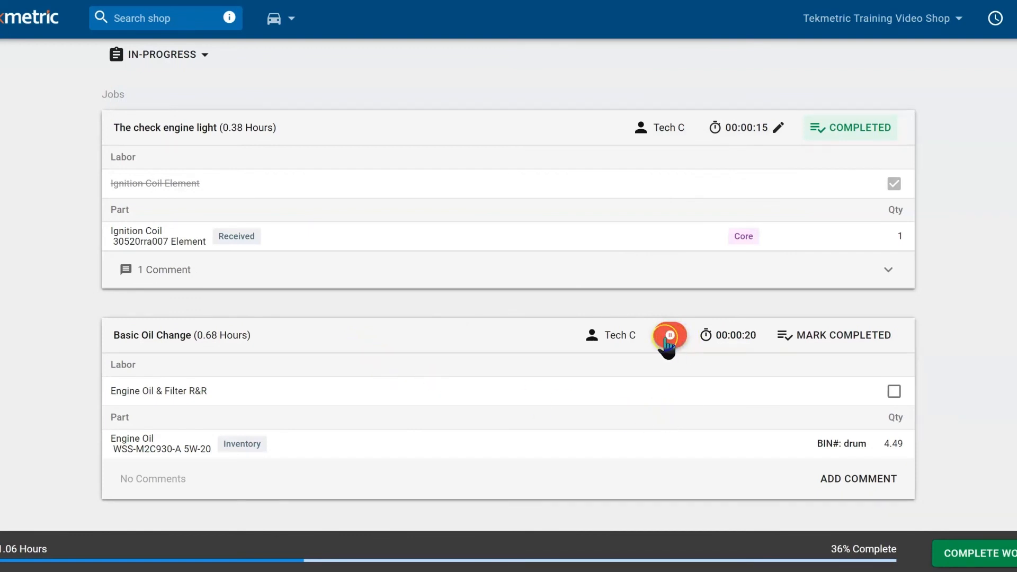
pyautogui.click(896, 393)
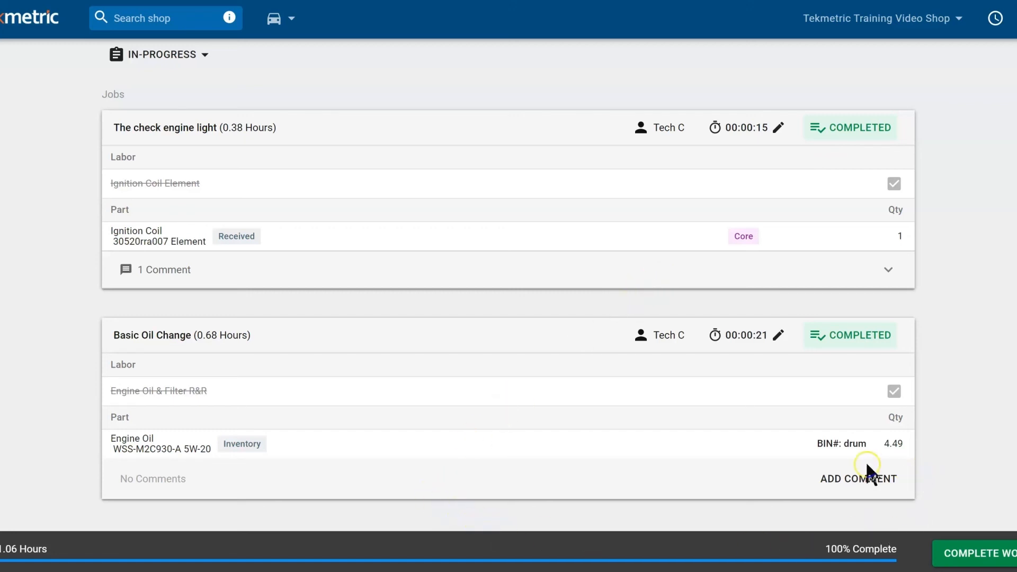
pyautogui.click(858, 479)
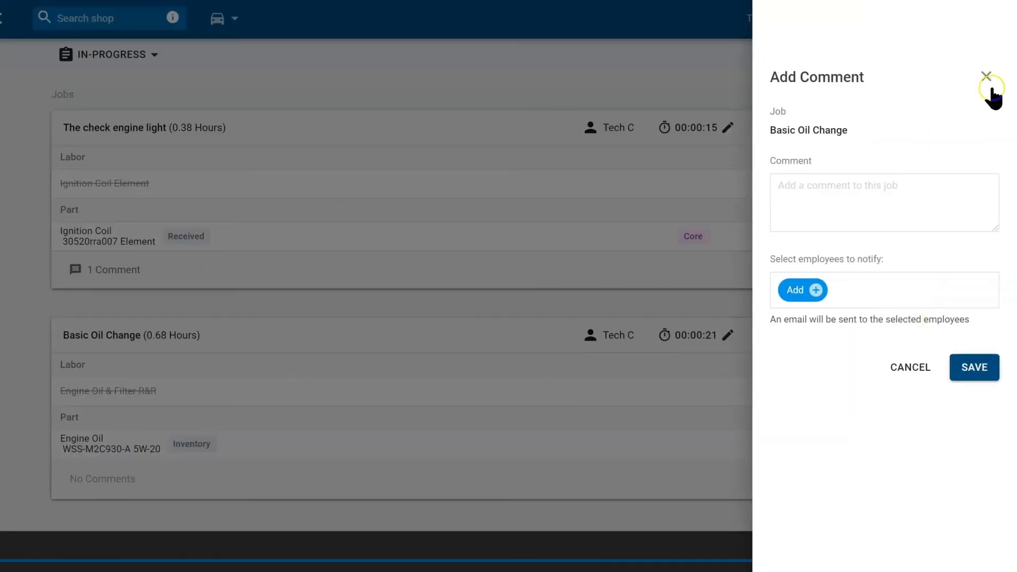
# Step: Dismiss the empty comment and reopen RO #198, reviewing its Estimate and Work-In-Progress tabs
pyautogui.click(989, 81)
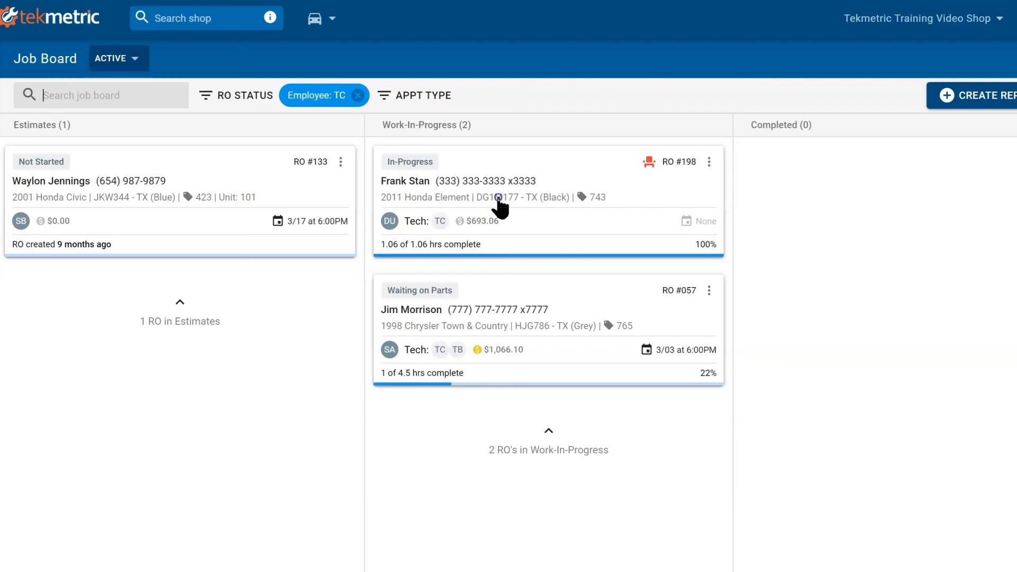
pyautogui.click(653, 204)
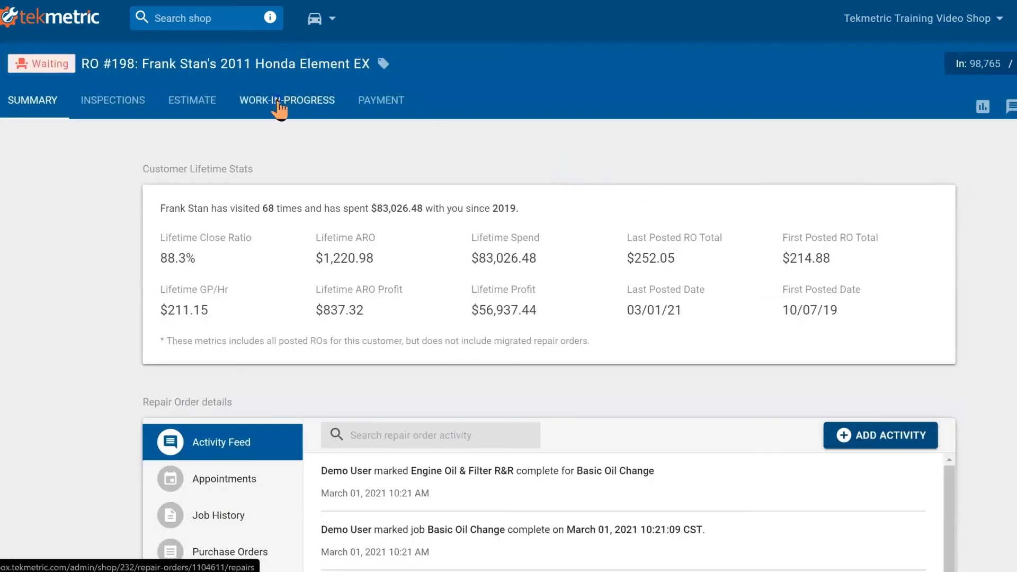
pyautogui.click(278, 102)
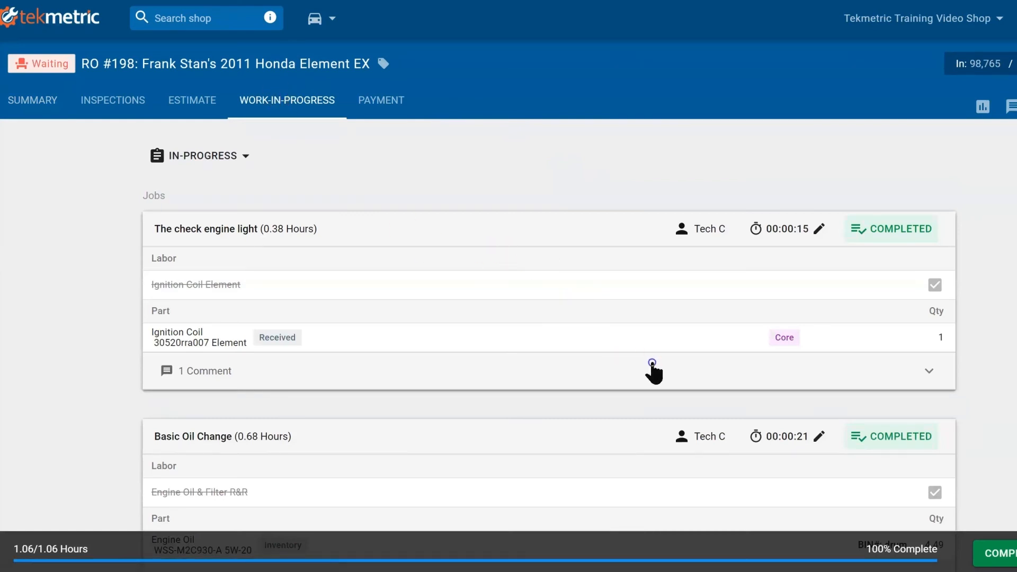
pyautogui.click(202, 102)
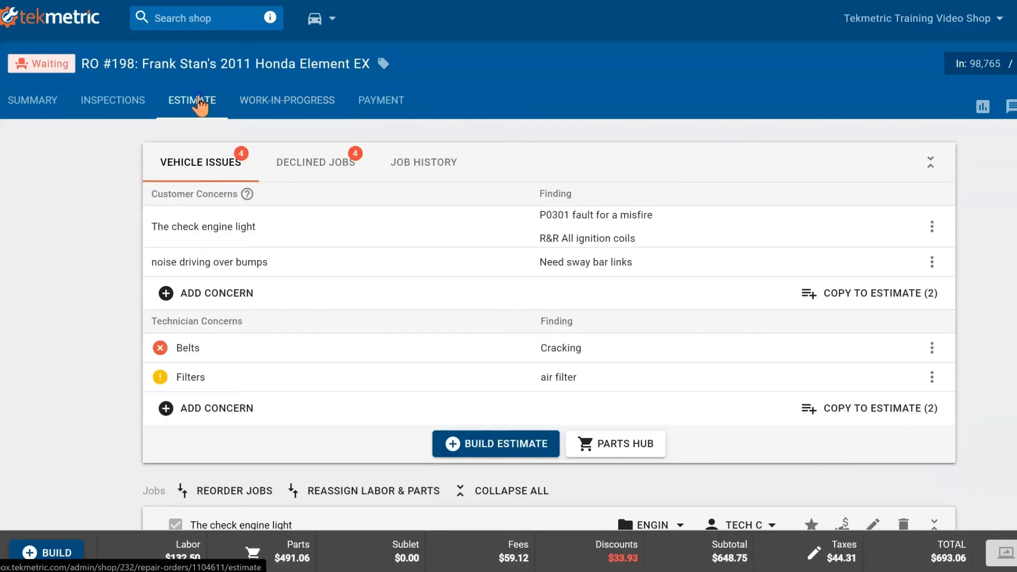
pyautogui.scroll(-4, 420, 365)
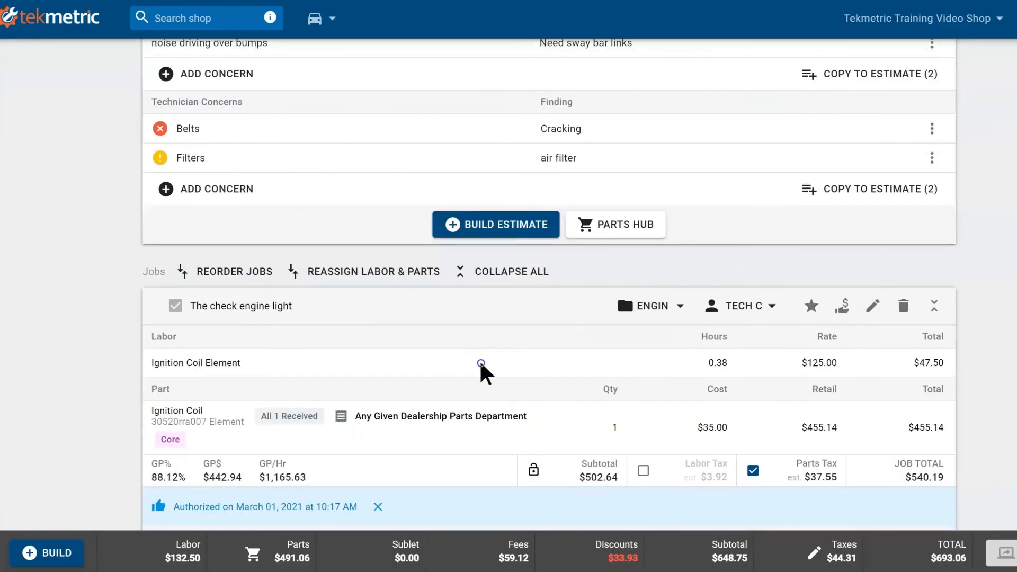
pyautogui.scroll(4, 483, 365)
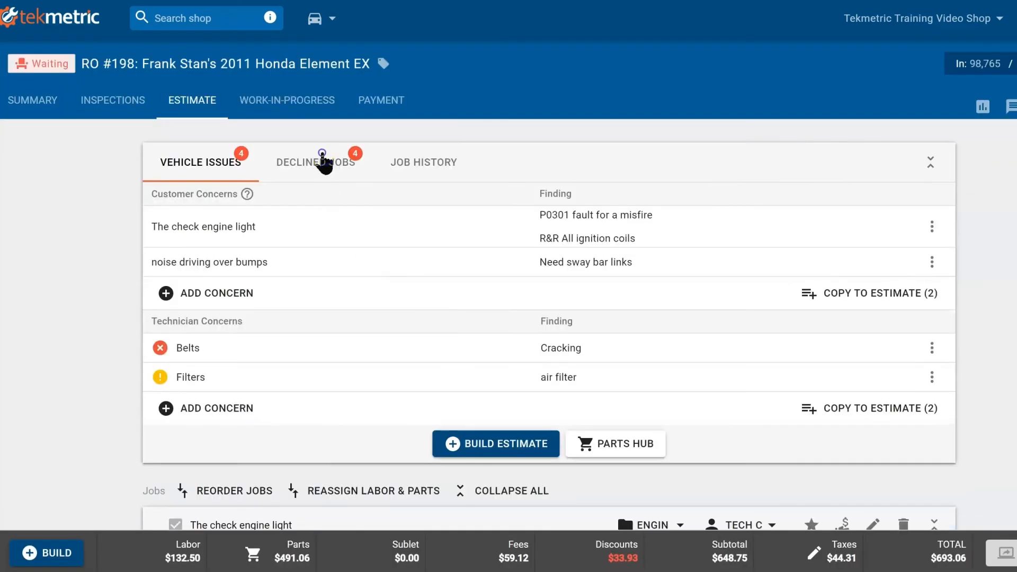
pyautogui.click(302, 103)
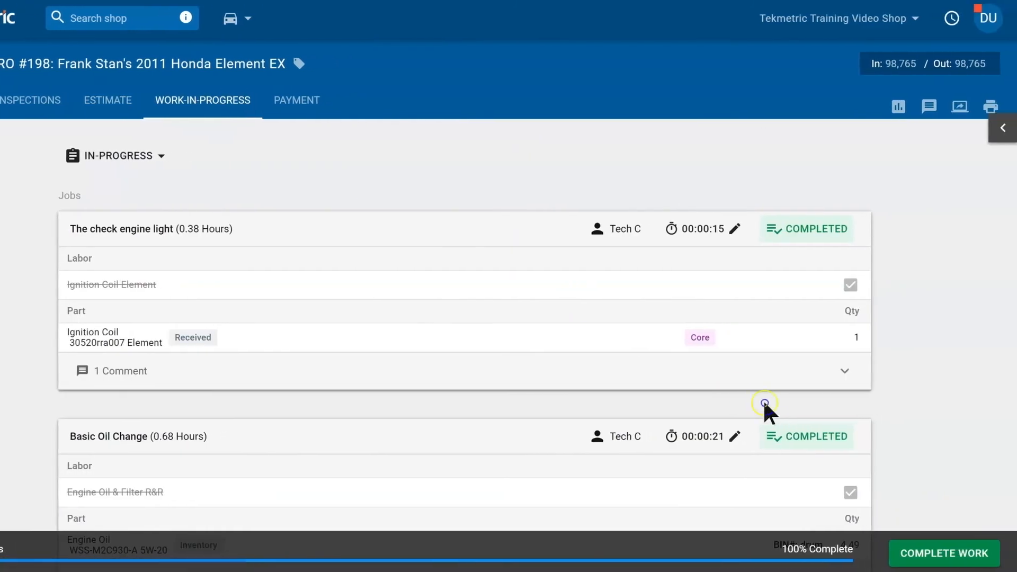
# Step: Complete all work on RO #198 with an email pickup notification to the customer
pyautogui.click(962, 557)
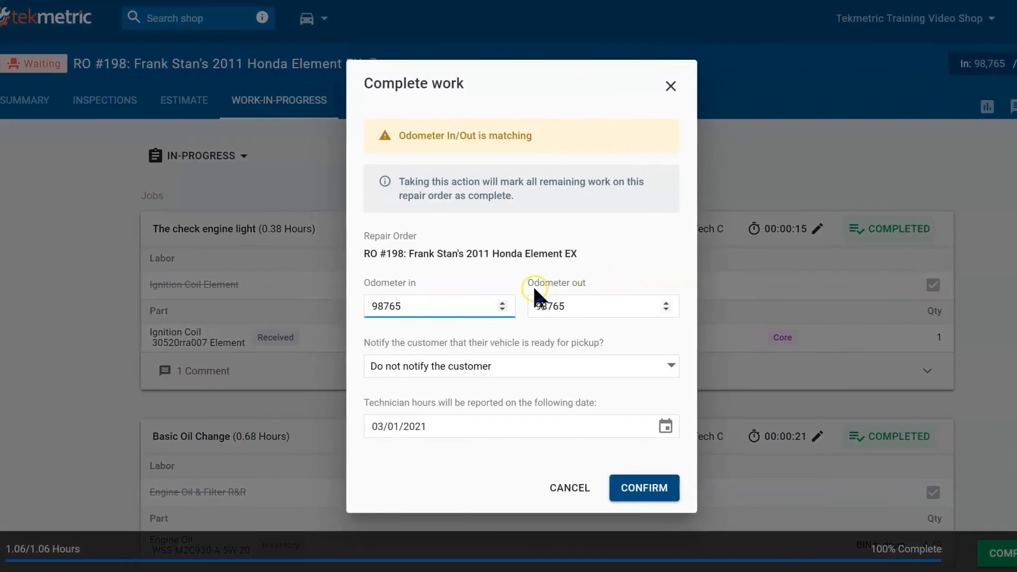
pyautogui.click(646, 362)
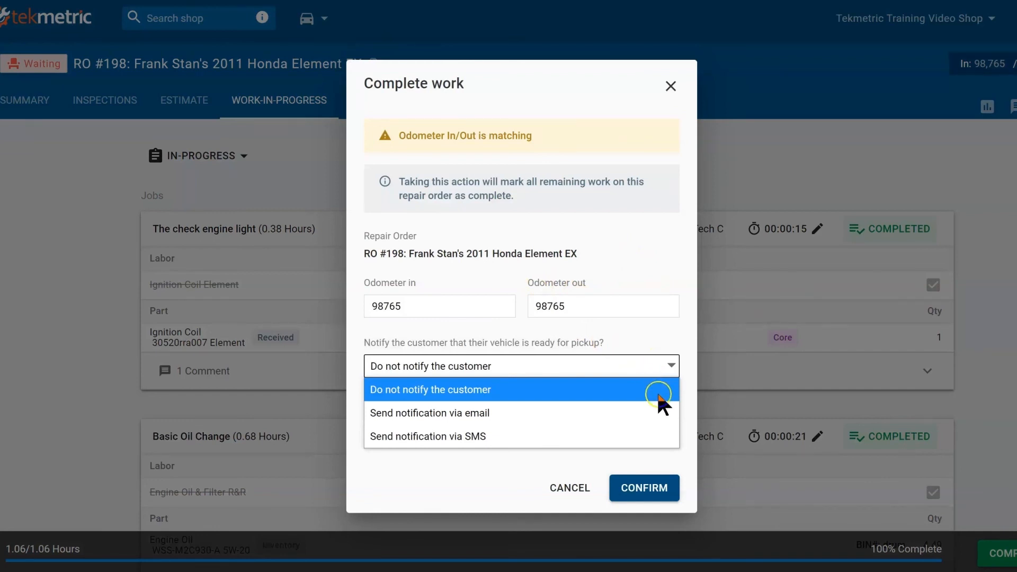
pyautogui.click(655, 418)
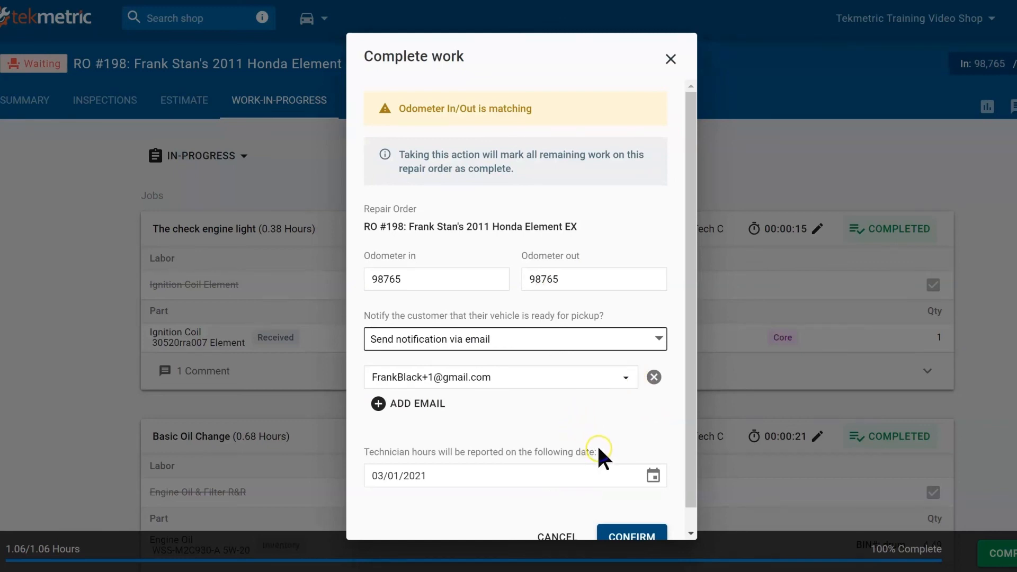
pyautogui.scroll(-1, 597, 450)
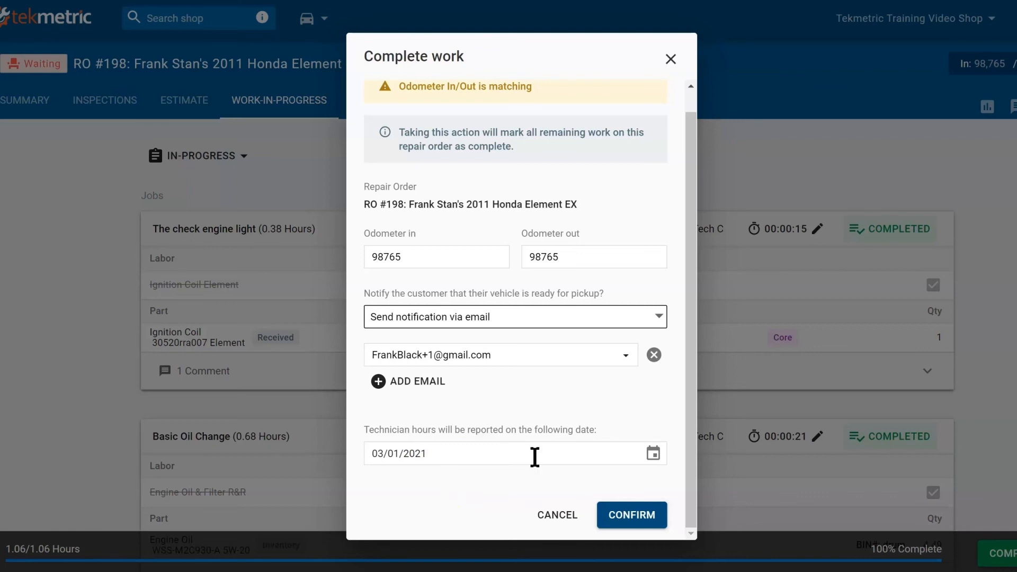
pyautogui.click(631, 511)
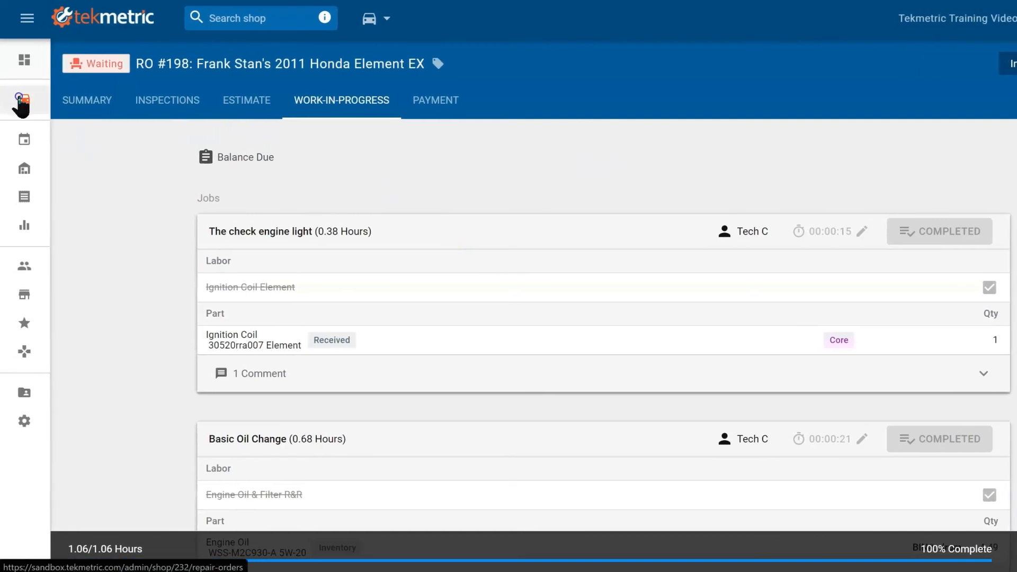
# Step: Open RO #198 from the Job Board's Completed column
pyautogui.click(7, 100)
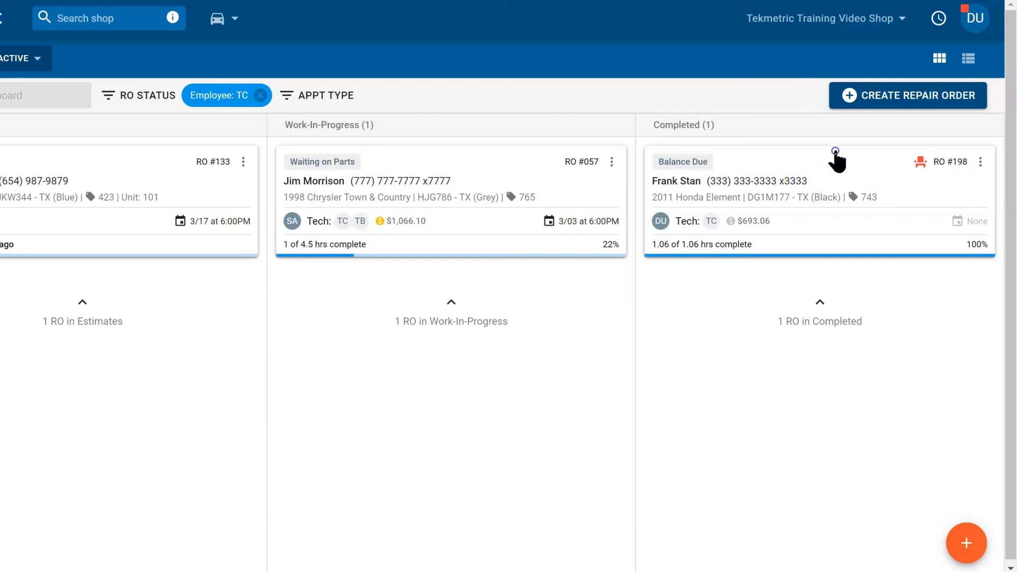
pyautogui.click(892, 211)
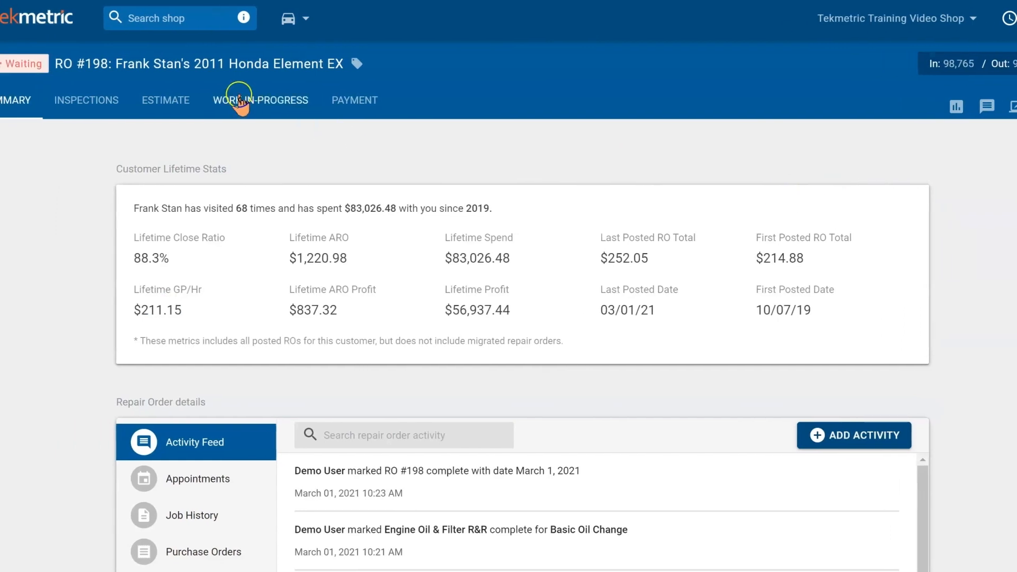
# Step: Pay RO #198's full $693.06 balance in cash and post it
pyautogui.click(355, 98)
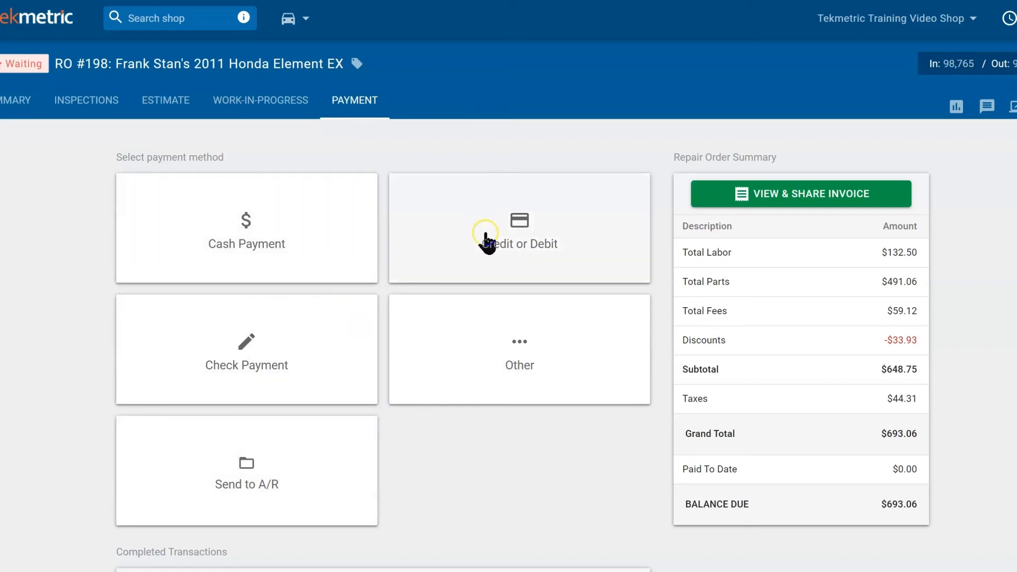
pyautogui.click(311, 453)
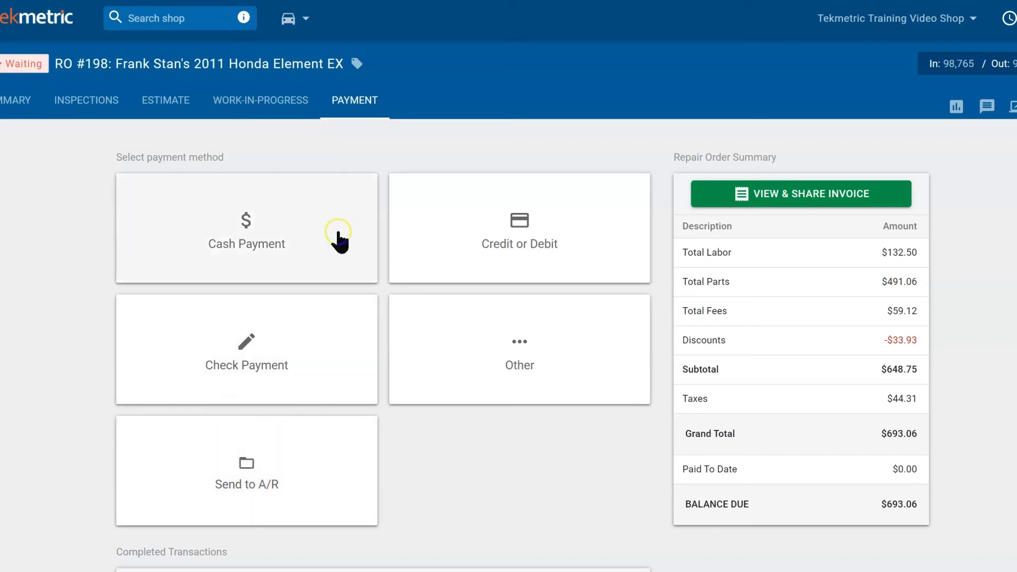
pyautogui.click(315, 241)
pyautogui.click(296, 354)
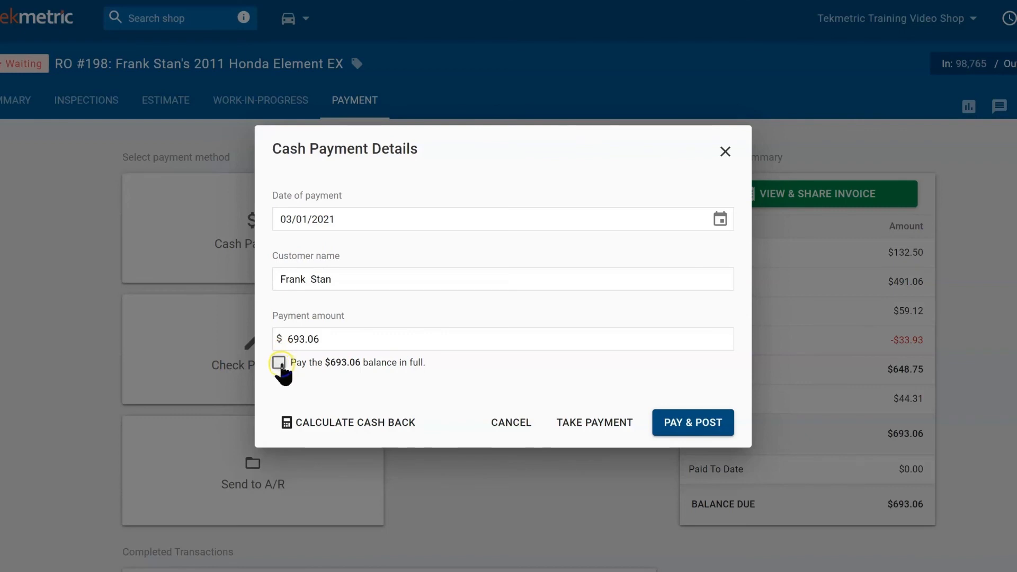
pyautogui.click(279, 363)
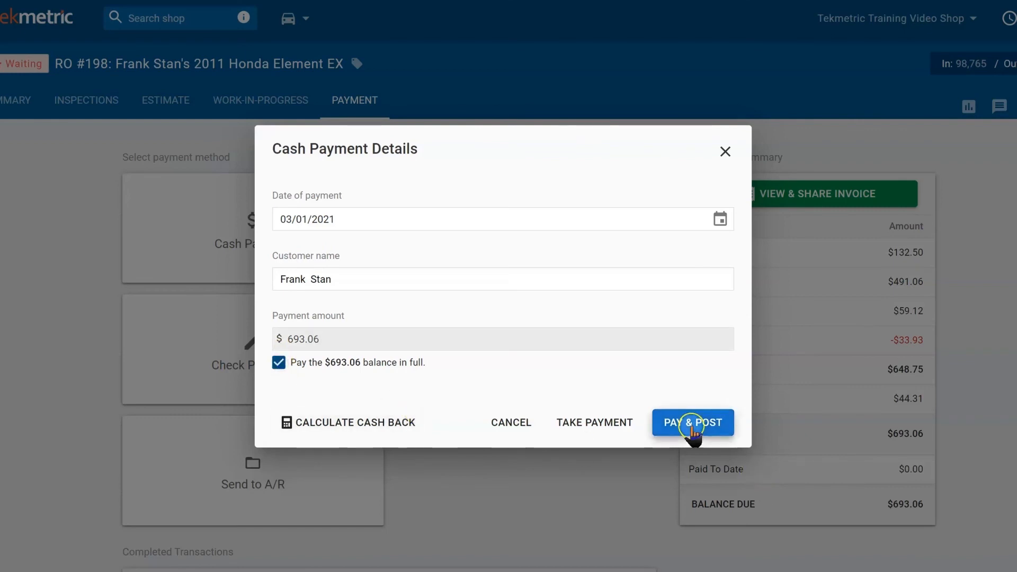
pyautogui.click(692, 426)
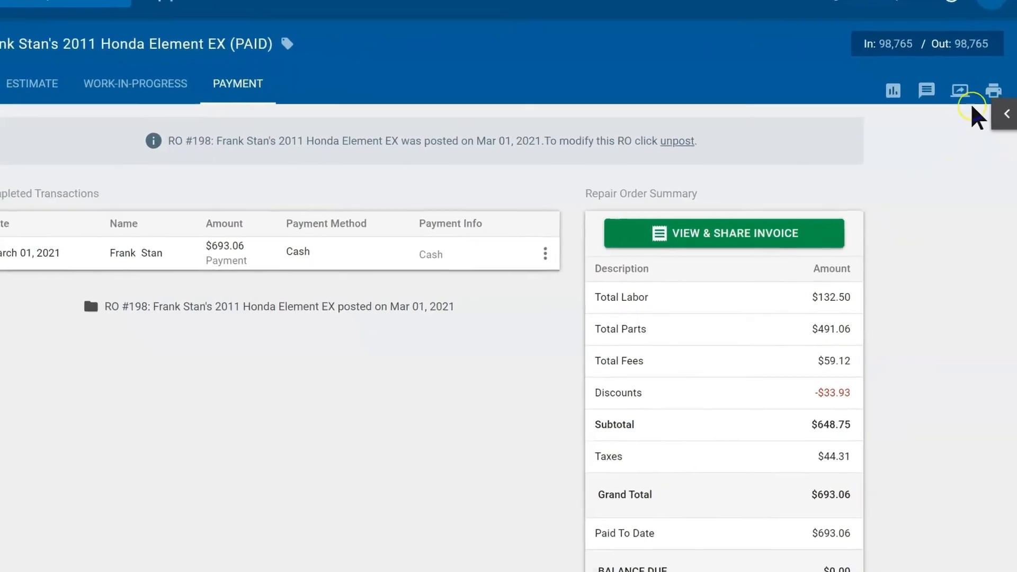
pyautogui.click(982, 95)
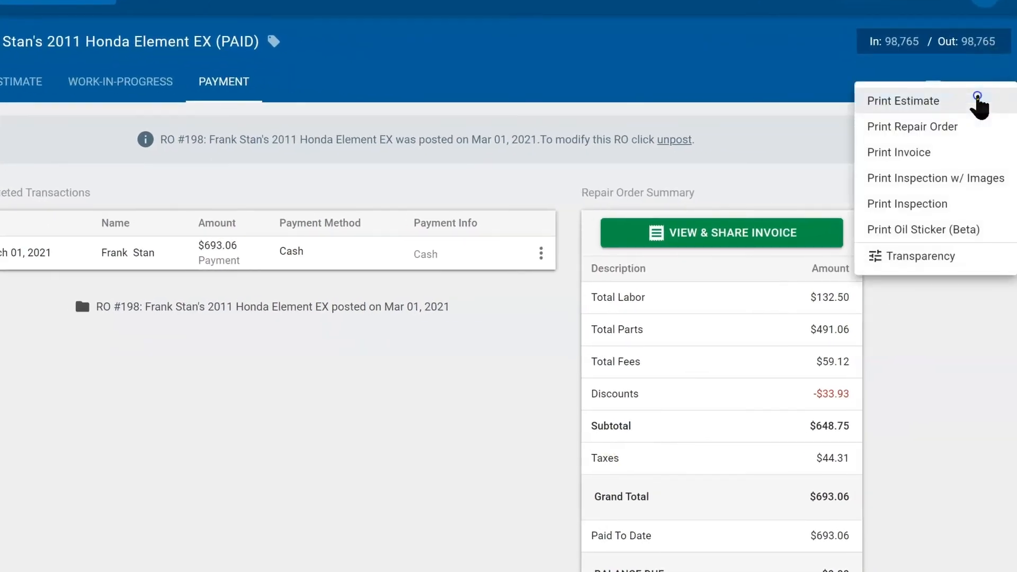
pyautogui.click(946, 448)
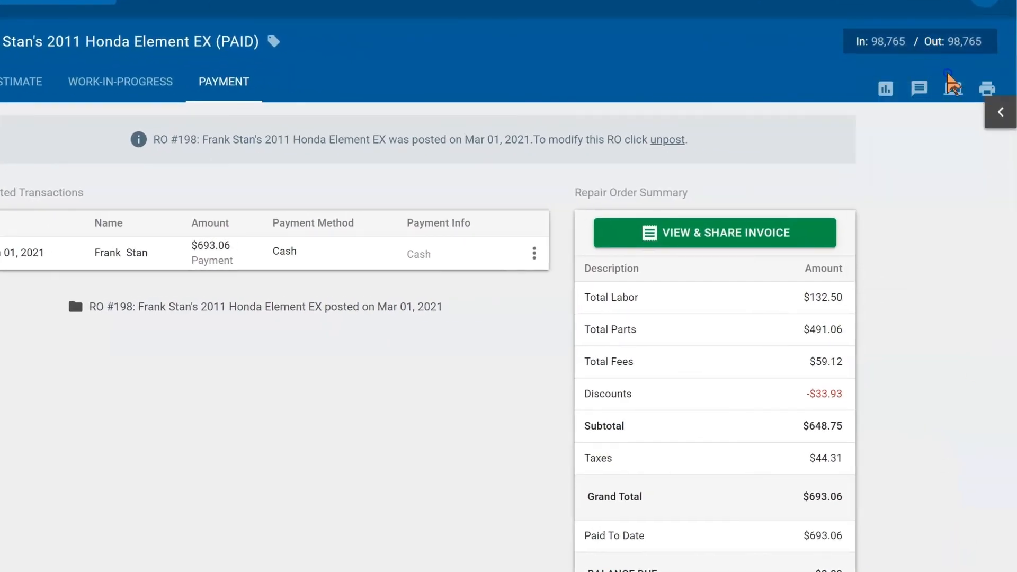
pyautogui.click(953, 89)
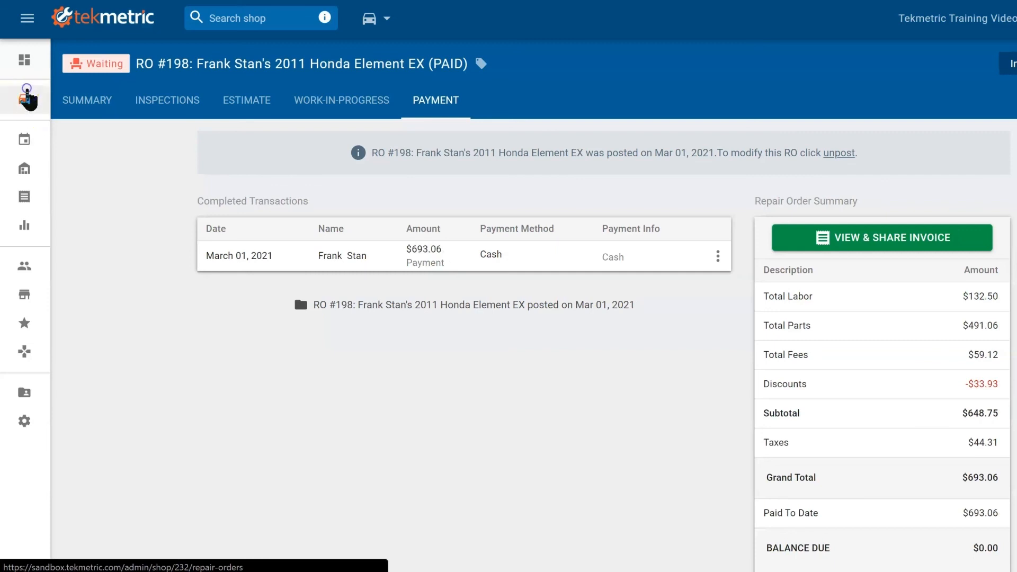
# Step: Filter the Job Board to list Paid repair orders
pyautogui.click(24, 101)
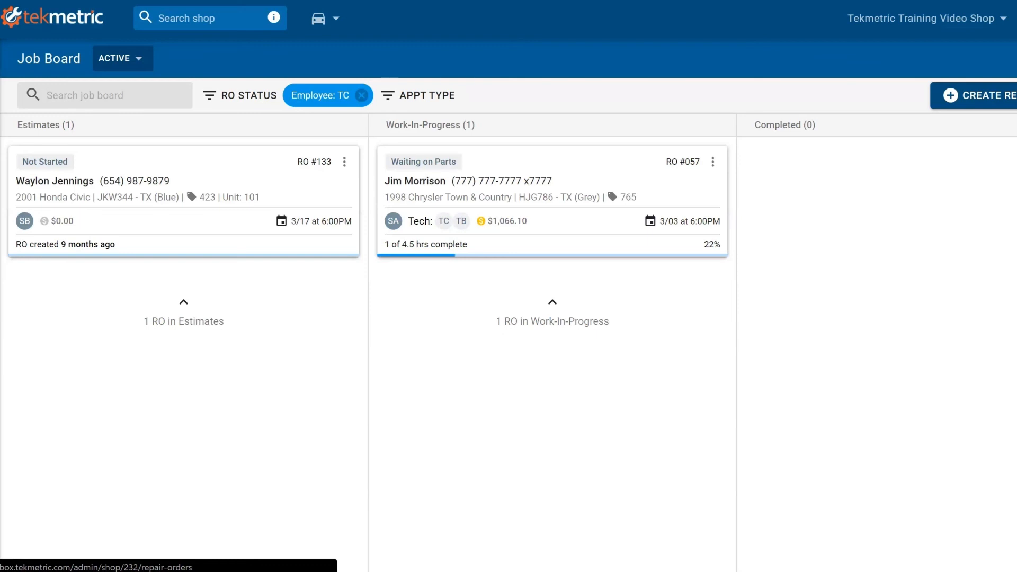
pyautogui.click(148, 68)
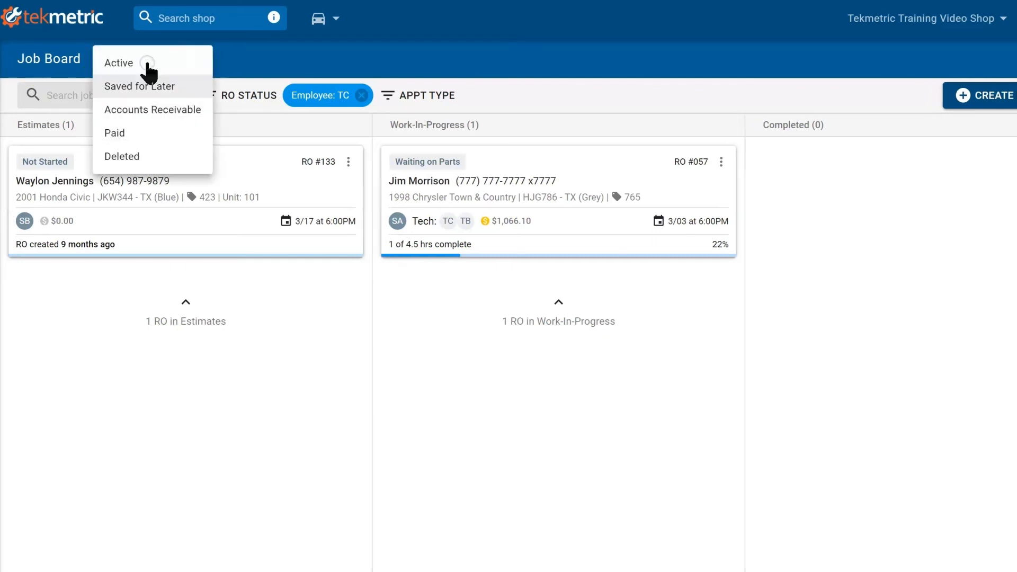
pyautogui.click(122, 135)
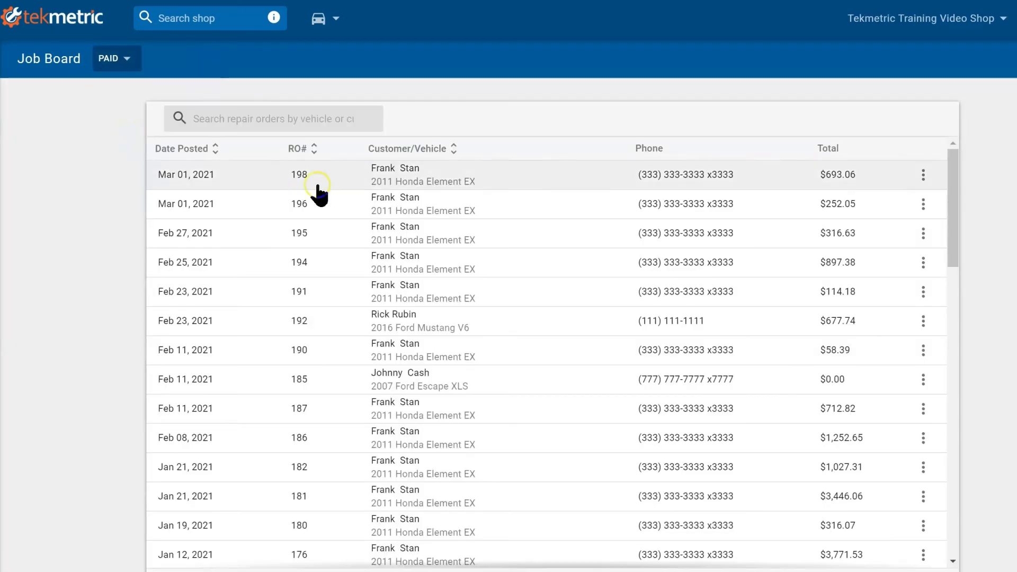